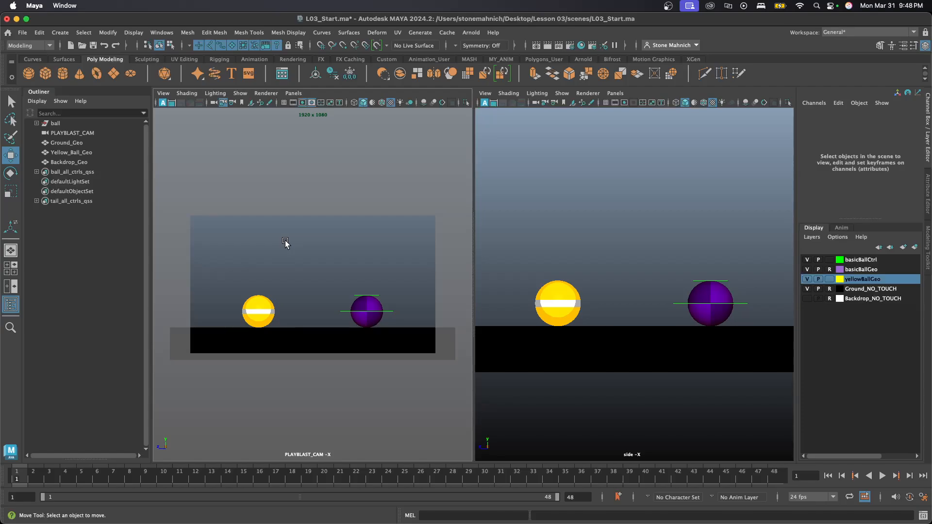
- Set the Maya project to the Lesson 03 folder on the Desktop
{"action": "left_click", "coordinate": [24, 33]}
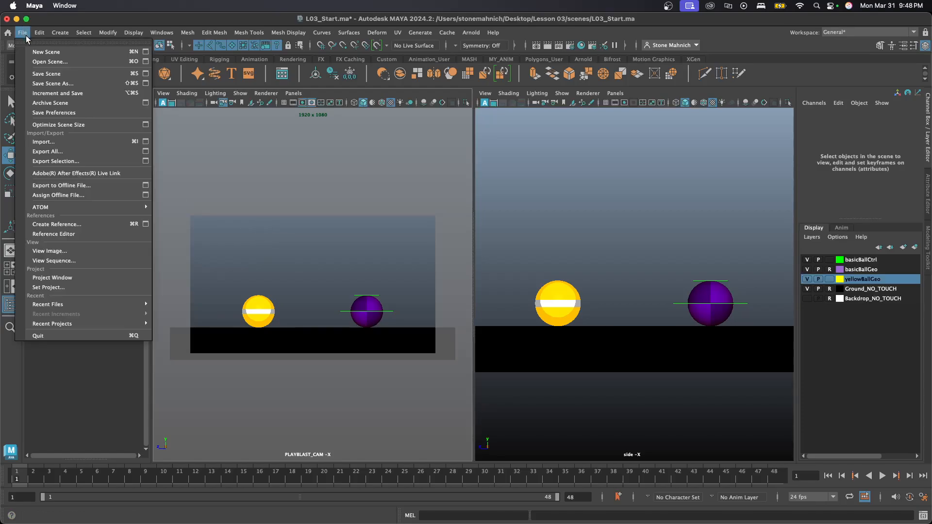
{"action": "left_click", "coordinate": [82, 289]}
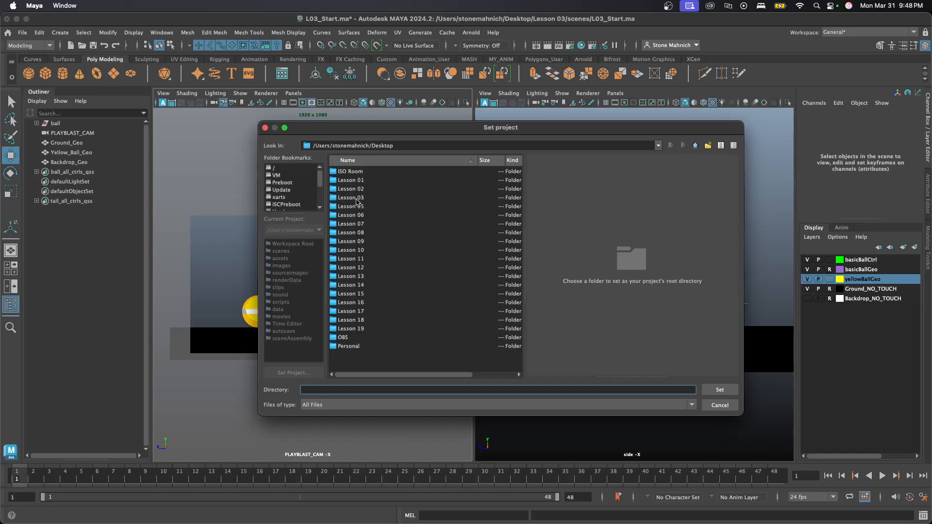
{"action": "scroll", "coordinate": [269, 185], "scroll_direction": "down", "scroll_amount": 3}
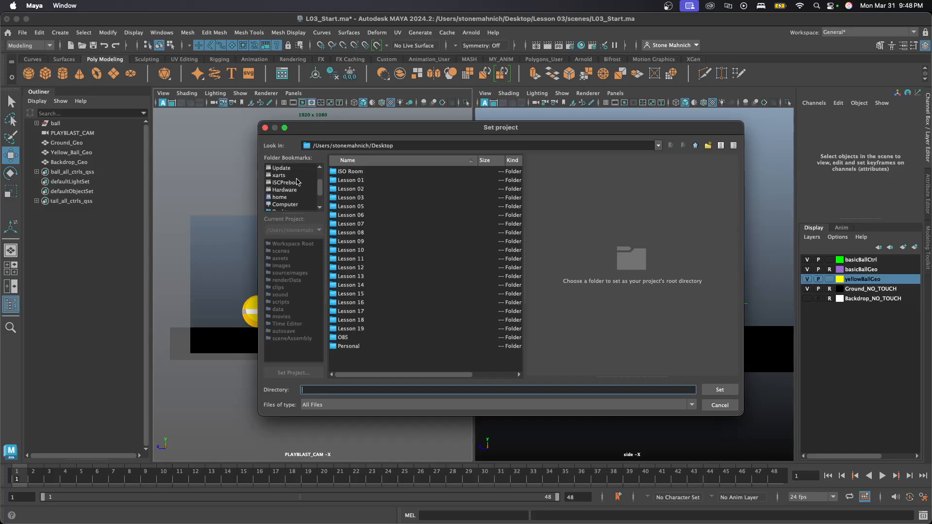
{"action": "left_click", "coordinate": [289, 190]}
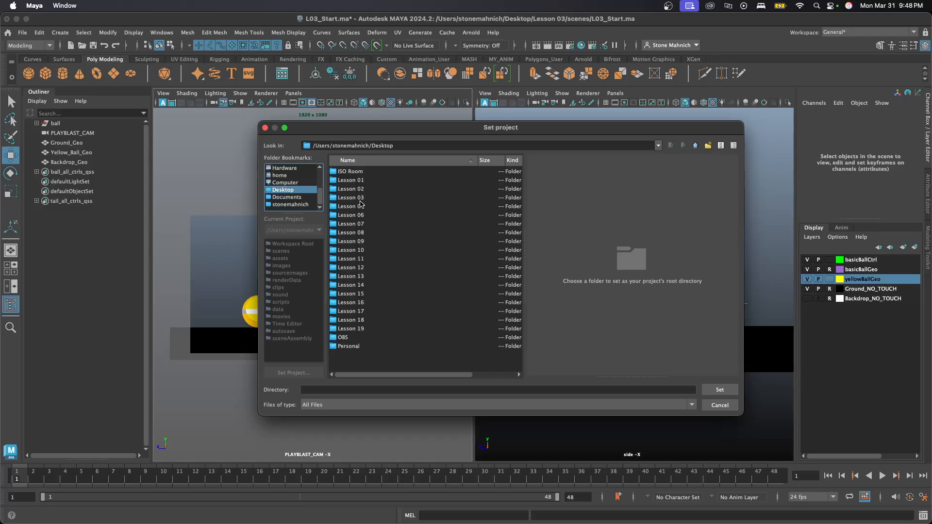
{"action": "left_click", "coordinate": [359, 198]}
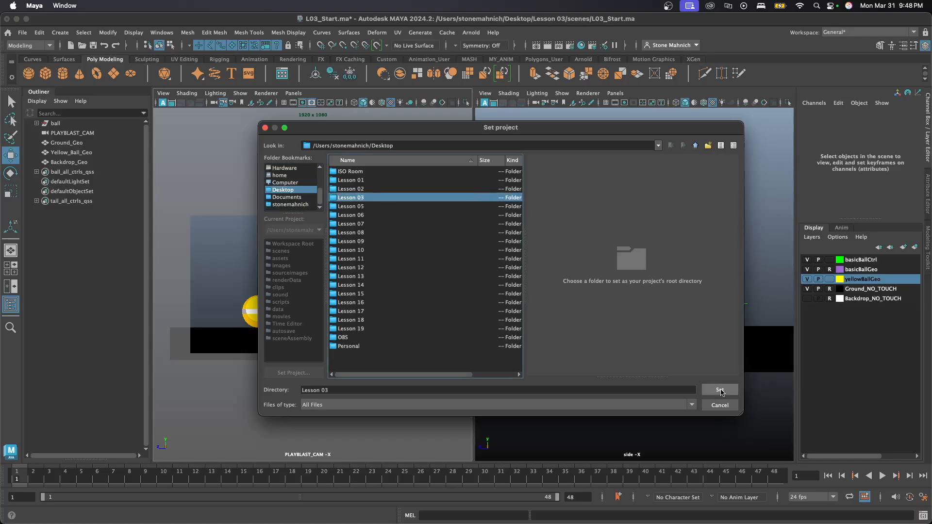
{"action": "left_click", "coordinate": [721, 392]}
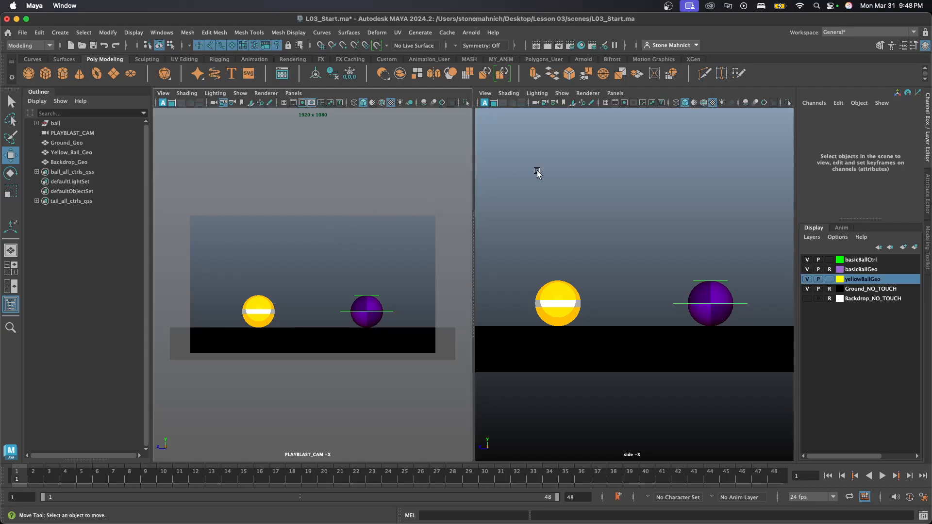
- Reset the General workspace to its defaults and switch to the side-by-side two-view layout
{"action": "left_click", "coordinate": [870, 32]}
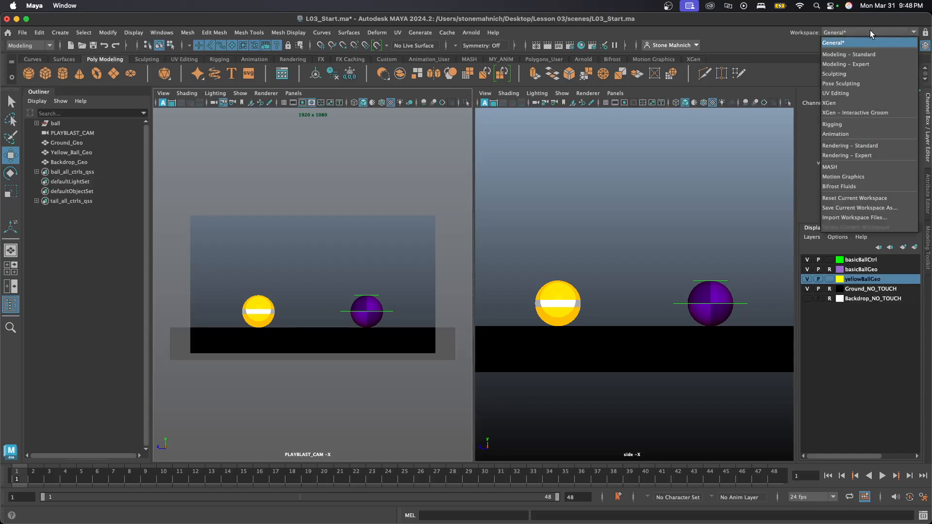
{"action": "left_click", "coordinate": [857, 200]}
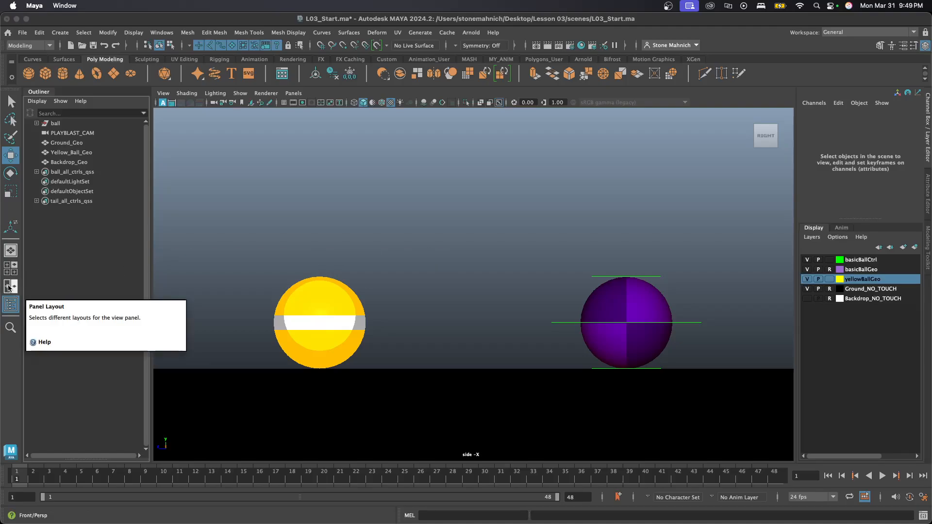
{"action": "left_click", "coordinate": [9, 287]}
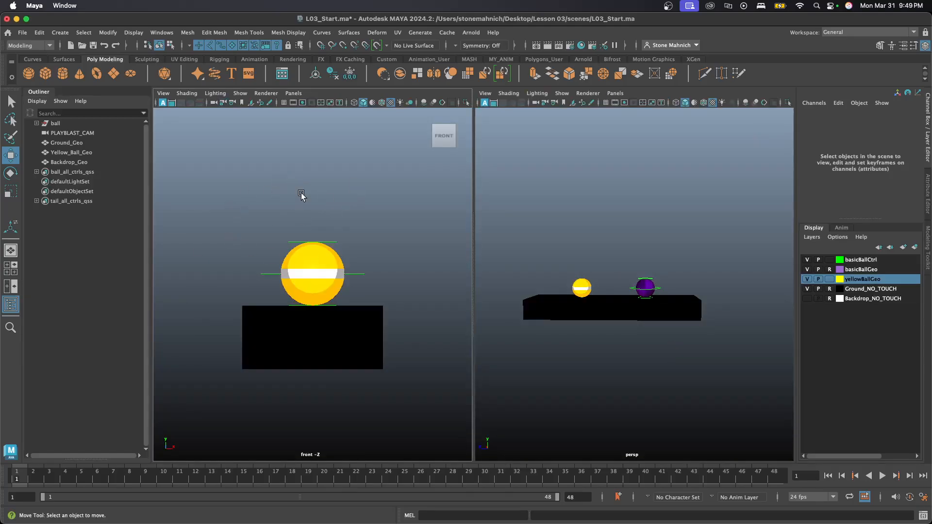
- Show the orthographic PLAYBLAST_CAM in the front view's place and the orthographic side view in the perspective view's place
{"action": "left_click", "coordinate": [294, 93]}
{"action": "mouse_move", "coordinate": [320, 116]}
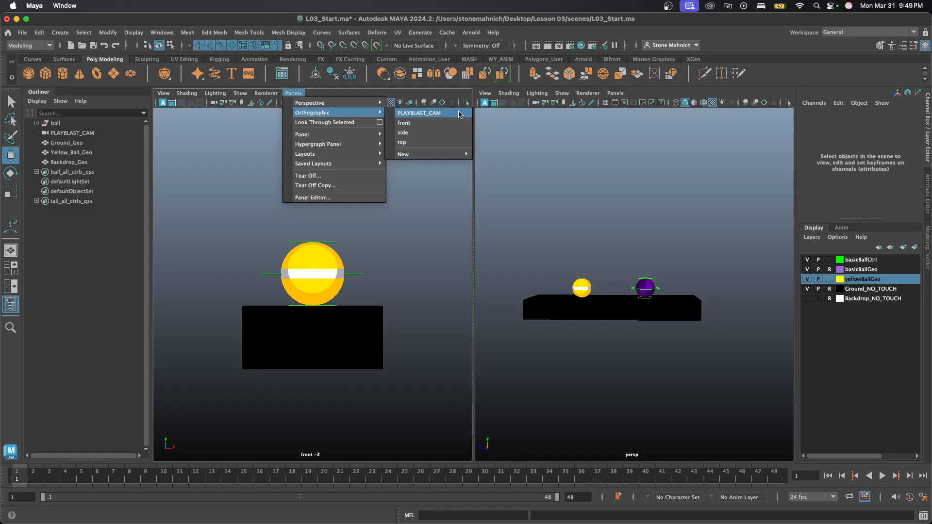
{"action": "left_click", "coordinate": [459, 114]}
{"action": "left_click", "coordinate": [614, 93]}
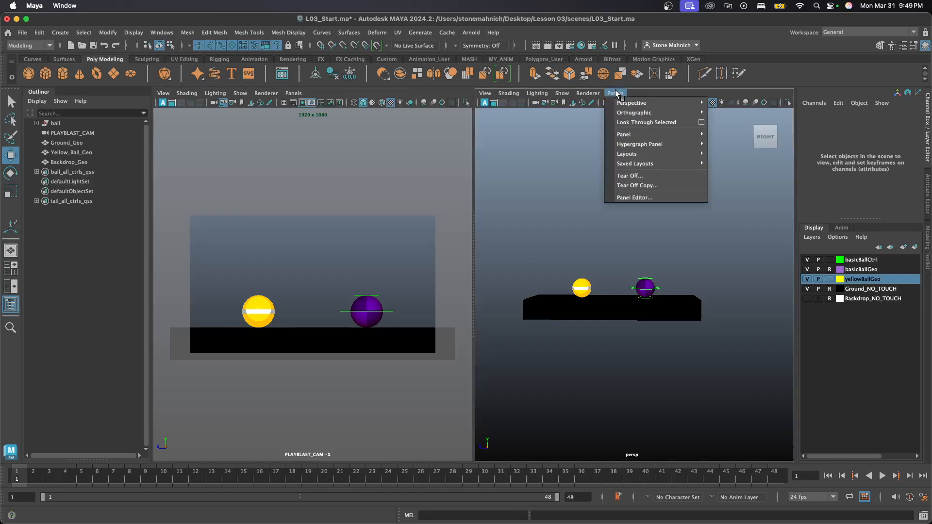
{"action": "mouse_move", "coordinate": [635, 114]}
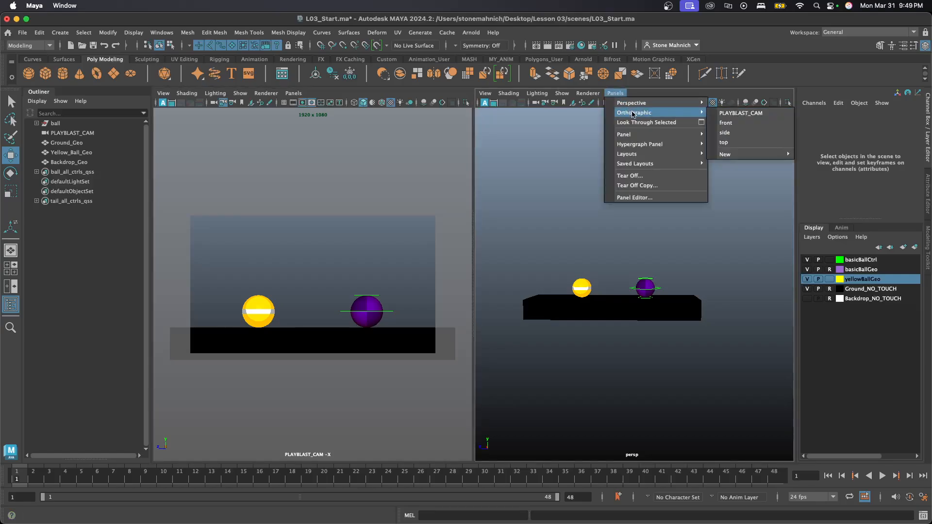
{"action": "left_click", "coordinate": [754, 134]}
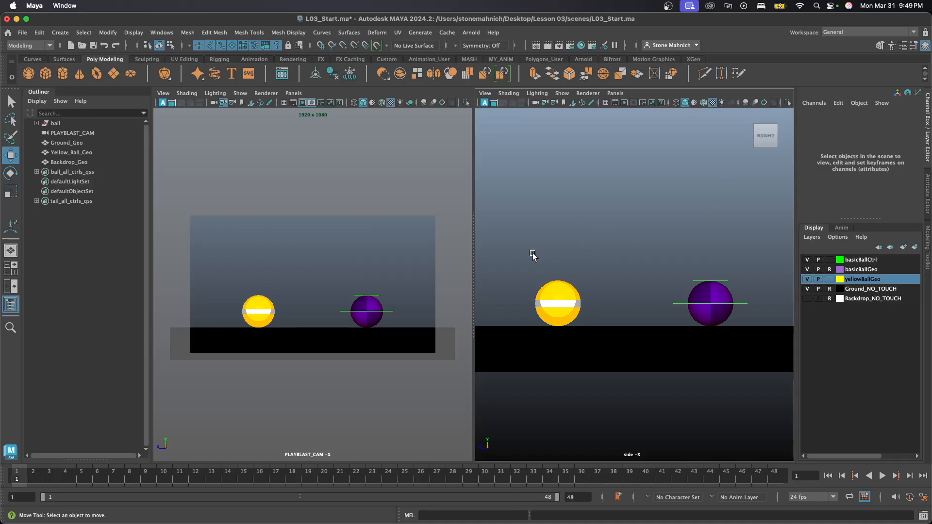
- Toggle the resolution gate of the PLAYBLAST_CAM view off and back on
{"action": "left_click", "coordinate": [303, 270]}
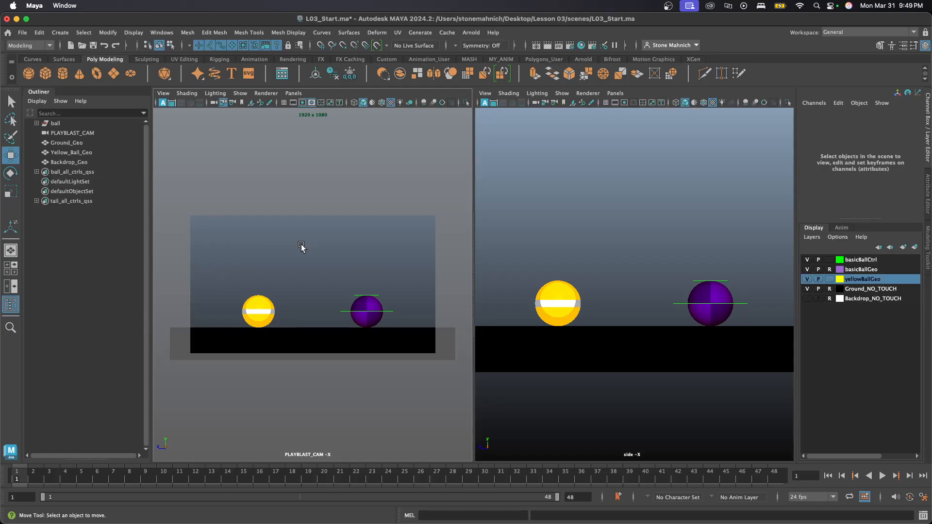
{"action": "left_click", "coordinate": [302, 103]}
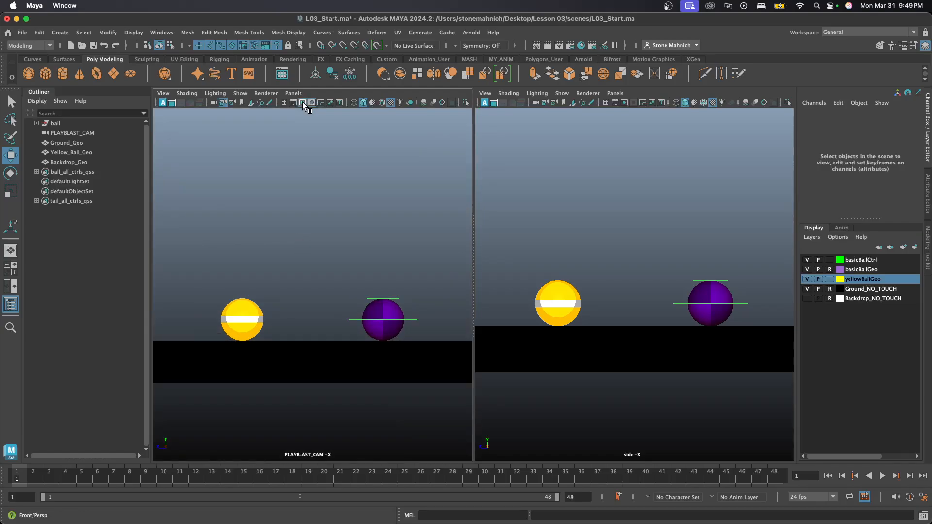
{"action": "left_click", "coordinate": [303, 103]}
- Examine the yellow and purple balls and their contact with the ground up close in the side view
{"action": "left_click", "coordinate": [596, 234]}
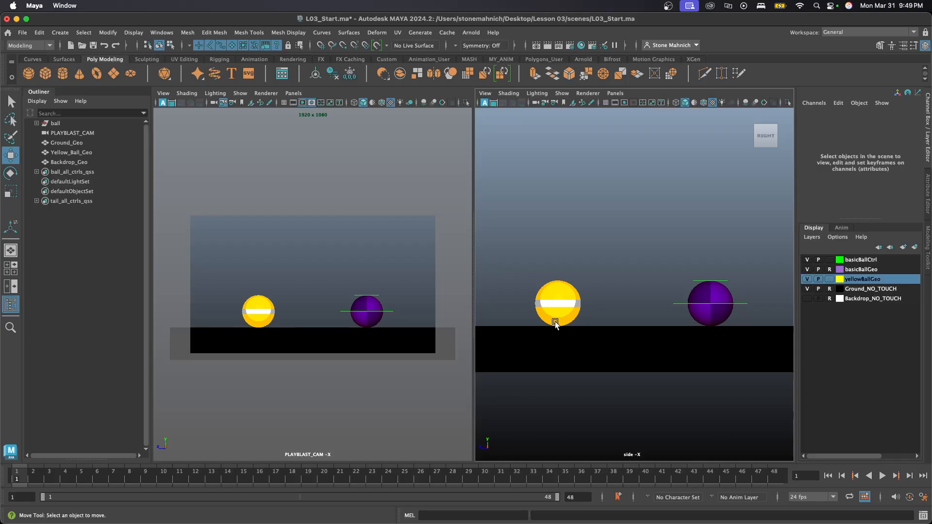
{"action": "scroll", "coordinate": [549, 324], "scroll_direction": "up", "scroll_amount": 5}
{"action": "middle_click_drag", "start_coordinate": [548, 325], "coordinate": [642, 297], "text": "alt"}
{"action": "scroll", "coordinate": [631, 291], "scroll_direction": "up", "scroll_amount": 5}
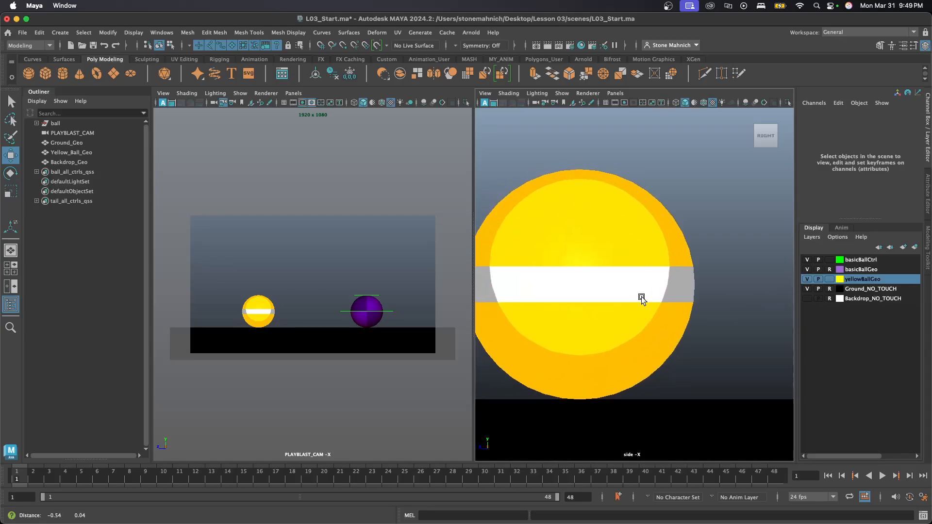
{"action": "scroll", "coordinate": [641, 300], "scroll_direction": "down", "scroll_amount": 10}
{"action": "middle_click_drag", "start_coordinate": [695, 316], "coordinate": [624, 322], "text": "alt"}
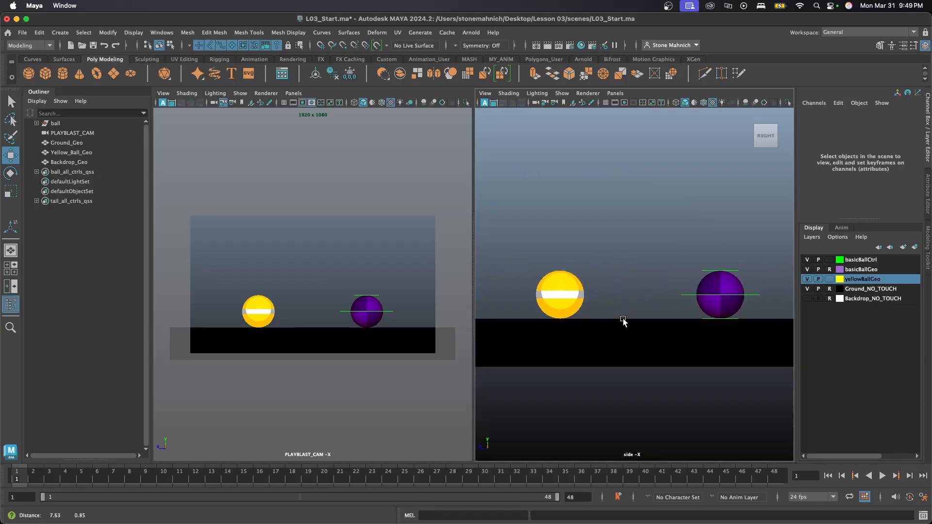
{"action": "scroll", "coordinate": [626, 320], "scroll_direction": "up", "scroll_amount": 3}
{"action": "middle_click_drag", "start_coordinate": [735, 282], "coordinate": [600, 300], "text": "alt"}
{"action": "scroll", "coordinate": [599, 300], "scroll_direction": "up", "scroll_amount": 8}
{"action": "middle_click_drag", "start_coordinate": [578, 334], "coordinate": [675, 265], "text": "alt"}
{"action": "scroll", "coordinate": [587, 294], "scroll_direction": "down", "scroll_amount": 6}
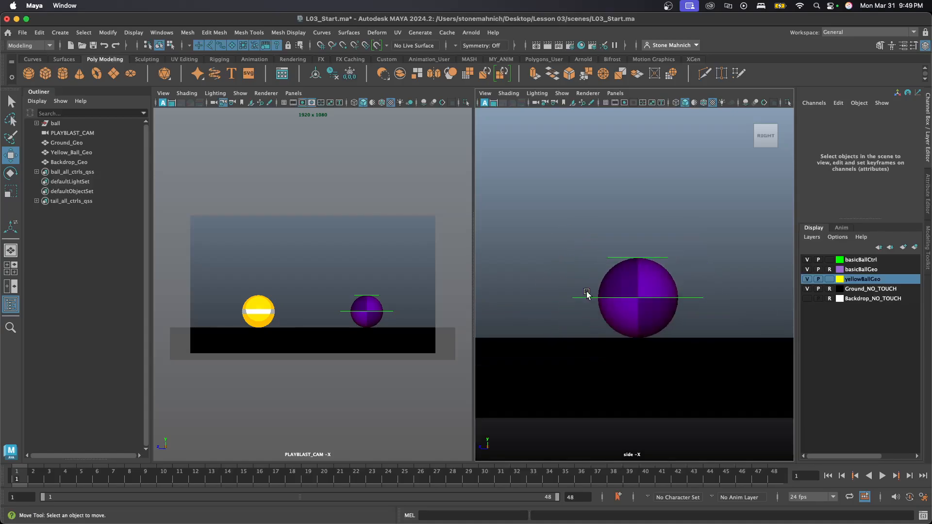
{"action": "scroll", "coordinate": [587, 294], "scroll_direction": "down", "scroll_amount": 6}
{"action": "middle_click_drag", "start_coordinate": [587, 294], "coordinate": [617, 298], "text": "alt"}
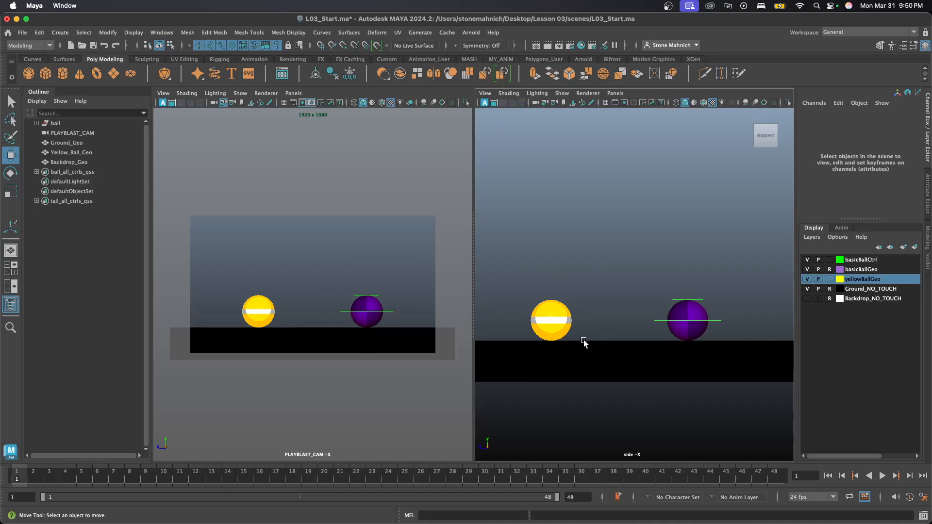
{"action": "scroll", "coordinate": [544, 346], "scroll_direction": "up", "scroll_amount": 3}
{"action": "middle_click_drag", "start_coordinate": [541, 344], "coordinate": [613, 356], "text": "alt"}
{"action": "scroll", "coordinate": [588, 315], "scroll_direction": "up", "scroll_amount": 4}
{"action": "scroll", "coordinate": [680, 308], "scroll_direction": "up", "scroll_amount": 4}
{"action": "scroll", "coordinate": [680, 313], "scroll_direction": "down", "scroll_amount": 5}
{"action": "scroll", "coordinate": [625, 336], "scroll_direction": "down", "scroll_amount": 2}
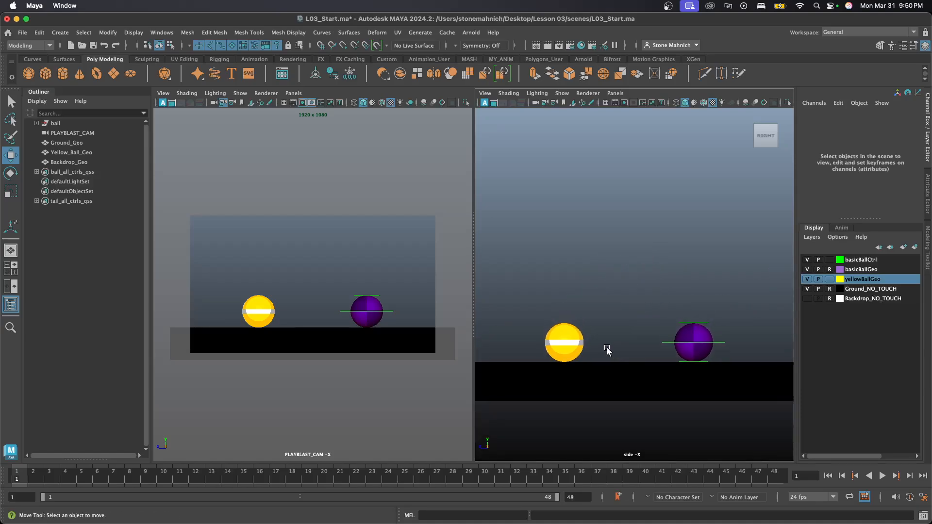
- Save the scene under the new name L03_Final.ma in the project's scenes folder and reactivate the Move tool
{"action": "left_click", "coordinate": [22, 32]}
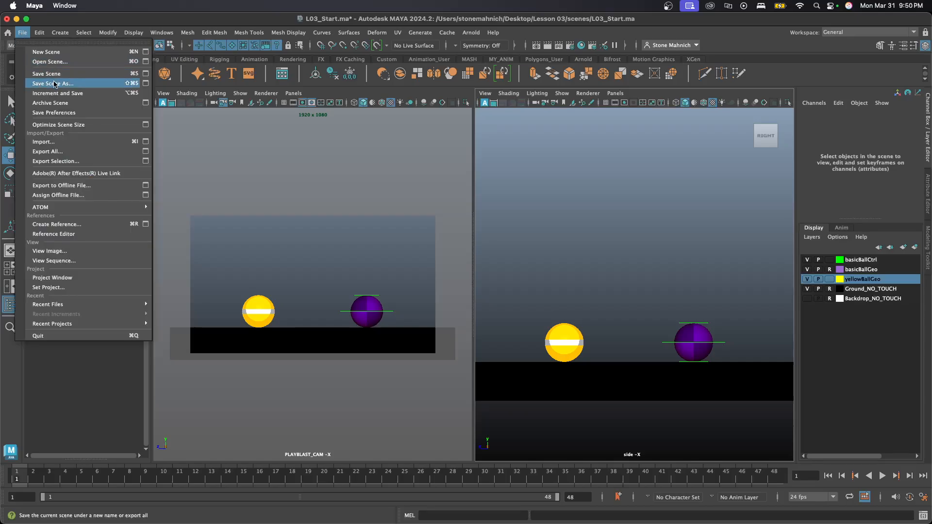
{"action": "left_click", "coordinate": [29, 88]}
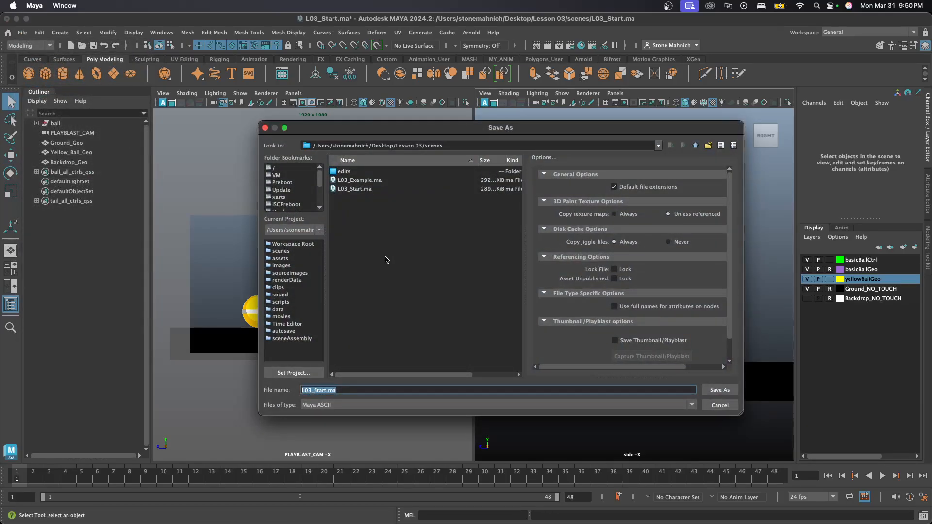
{"action": "key", "text": "Right"}
{"action": "key", "text": "Left"}
{"action": "key", "text": "Return"}
{"action": "key", "text": "w"}
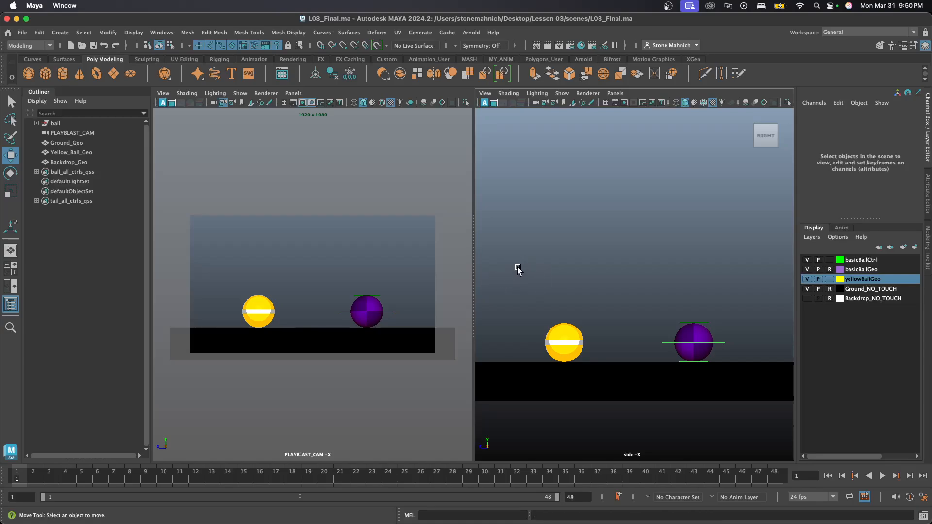
{"action": "left_click_drag", "start_coordinate": [518, 269], "coordinate": [667, 381]}
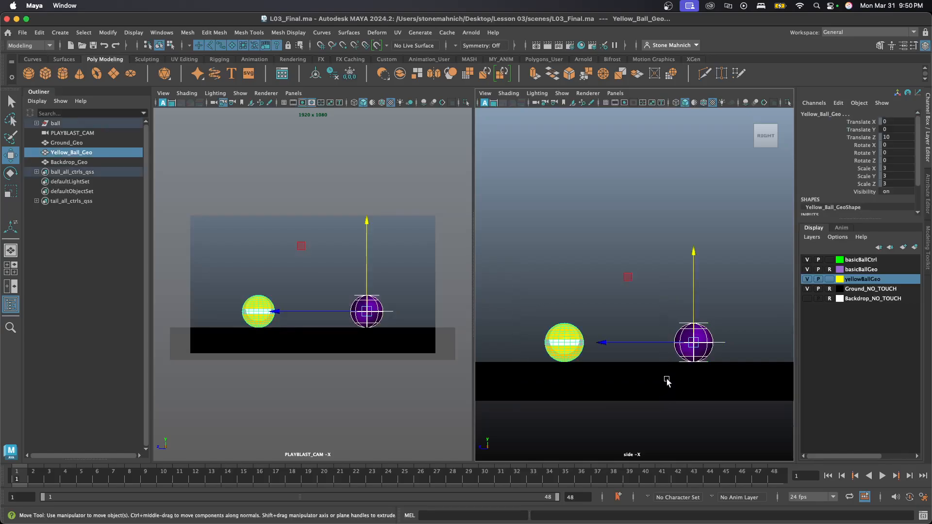
{"action": "left_click", "coordinate": [535, 311]}
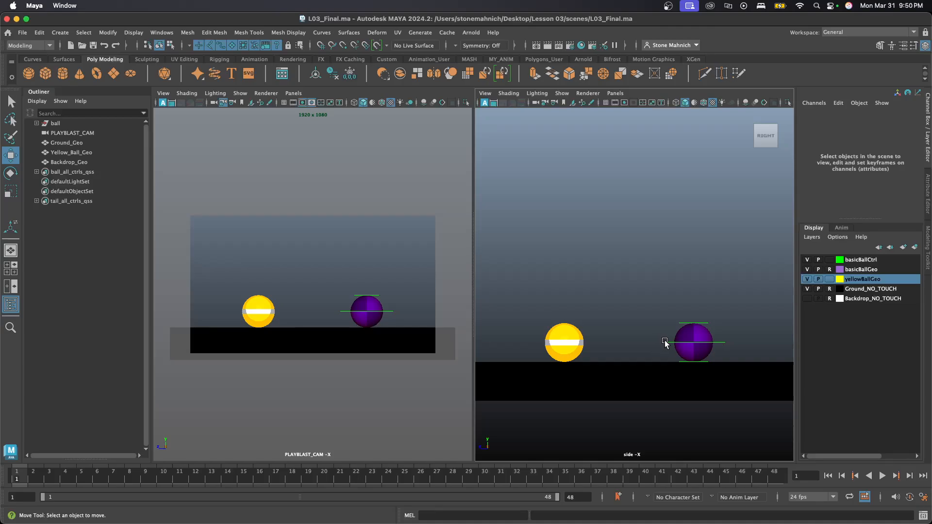
{"action": "left_click", "coordinate": [671, 341]}
{"action": "left_click", "coordinate": [539, 308]}
- Raise the yellow ball and the purple ball's control together to Translate Y 12.995 and key the pose at frames 1 and 25
{"action": "left_click_drag", "start_coordinate": [524, 300], "coordinate": [669, 411]}
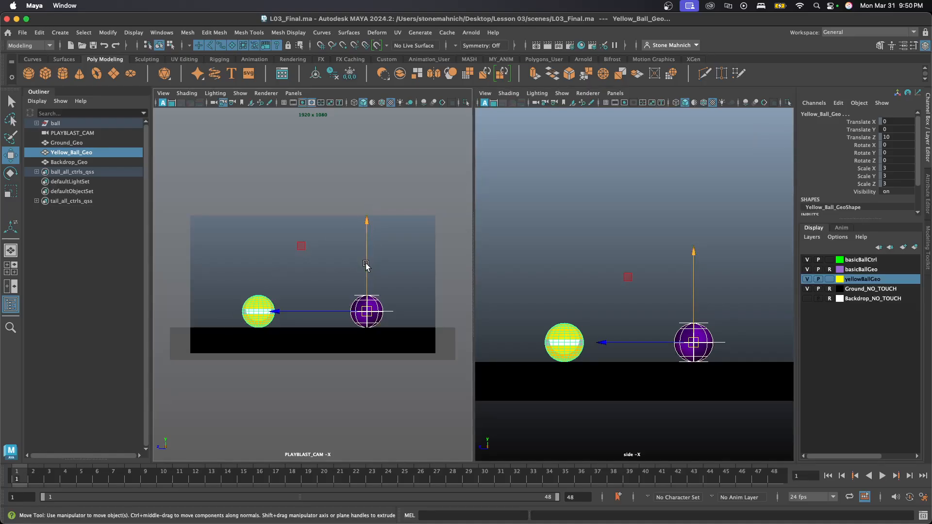
{"action": "left_click_drag", "start_coordinate": [368, 263], "coordinate": [371, 202]}
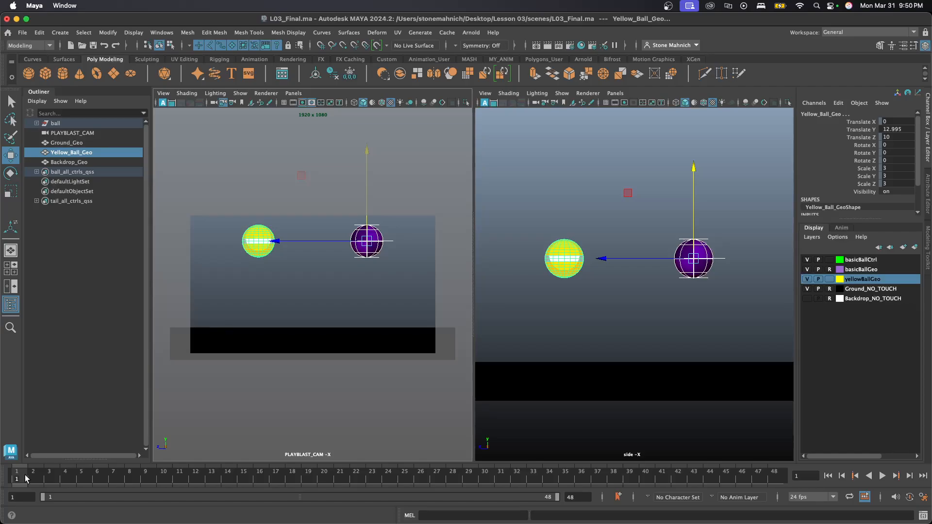
{"action": "key", "text": "s"}
{"action": "key", "text": "alt+v"}
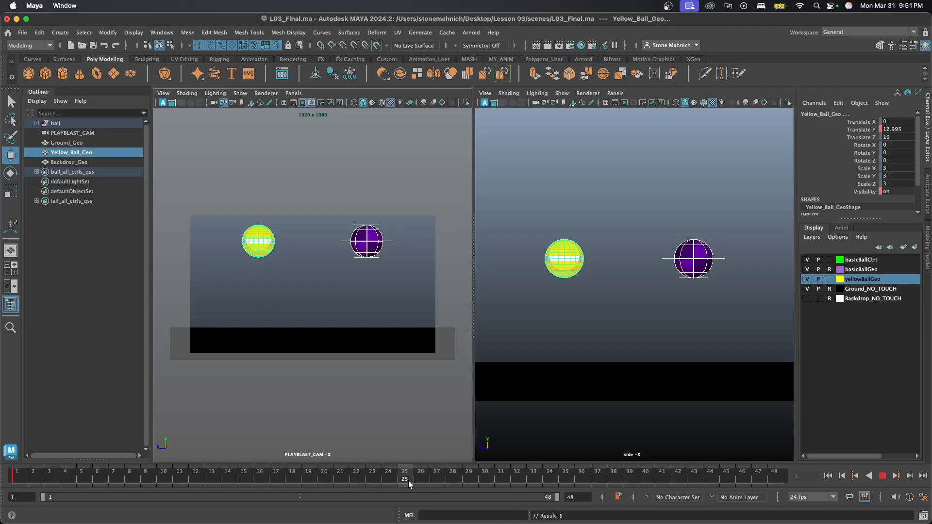
{"action": "left_click", "coordinate": [409, 481]}
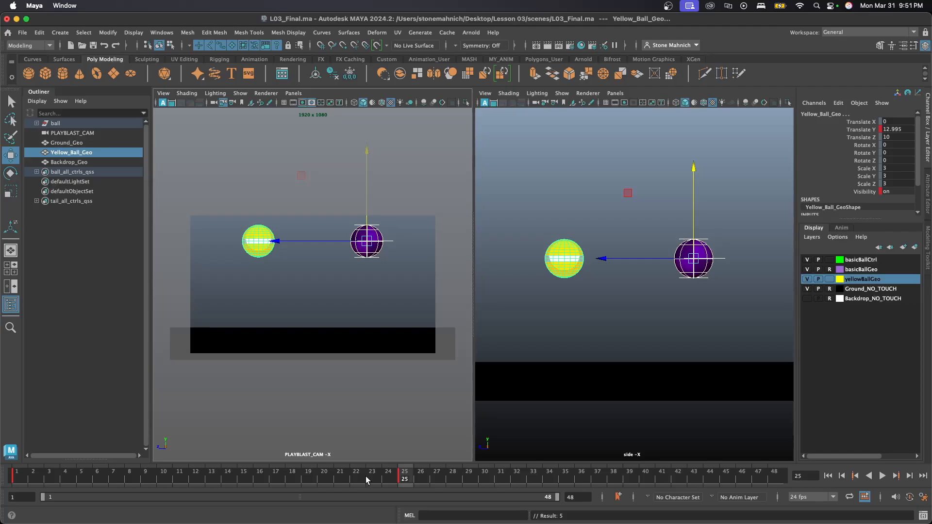
- At frame 13, set Translate Y of the yellow ball and the purple ball's control to 0, keeping both selected
{"action": "key", "text": "alt+v"}
{"action": "key", "text": "alt+v"}
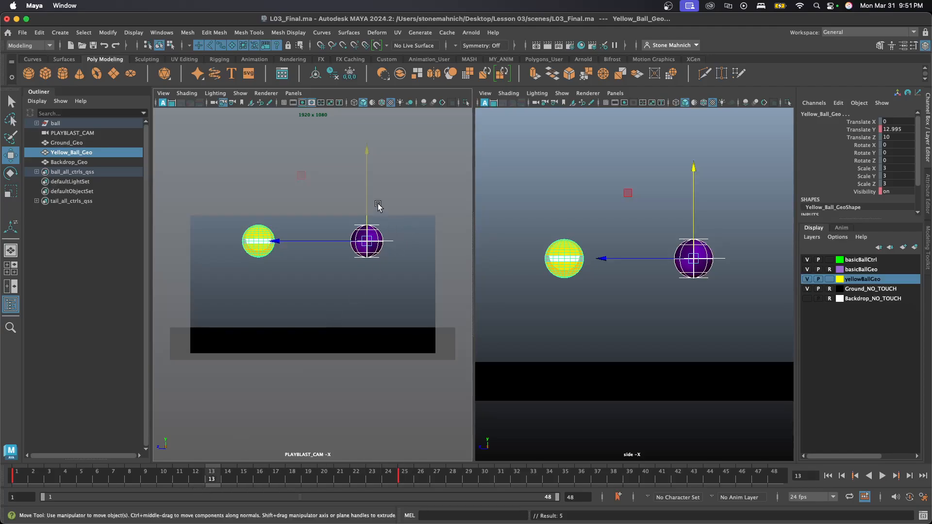
{"action": "left_click", "coordinate": [898, 130]}
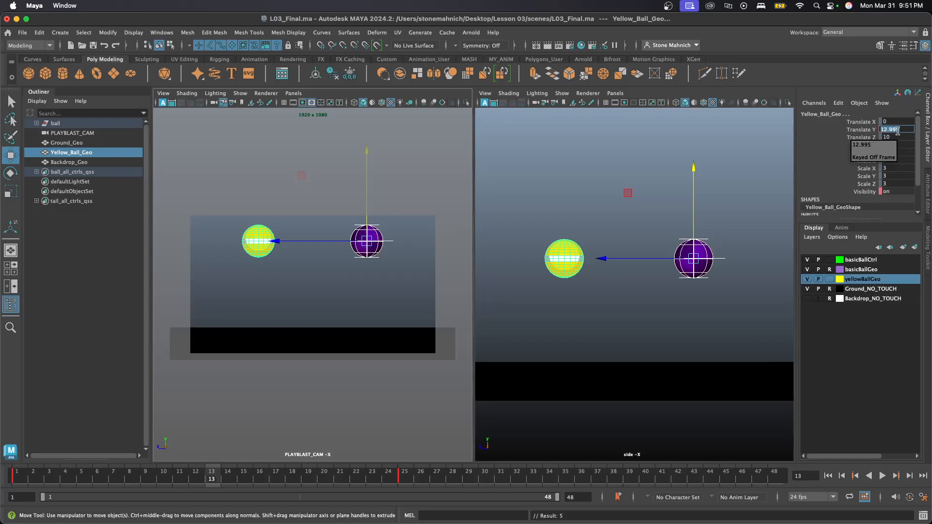
{"action": "type", "text": "0"}
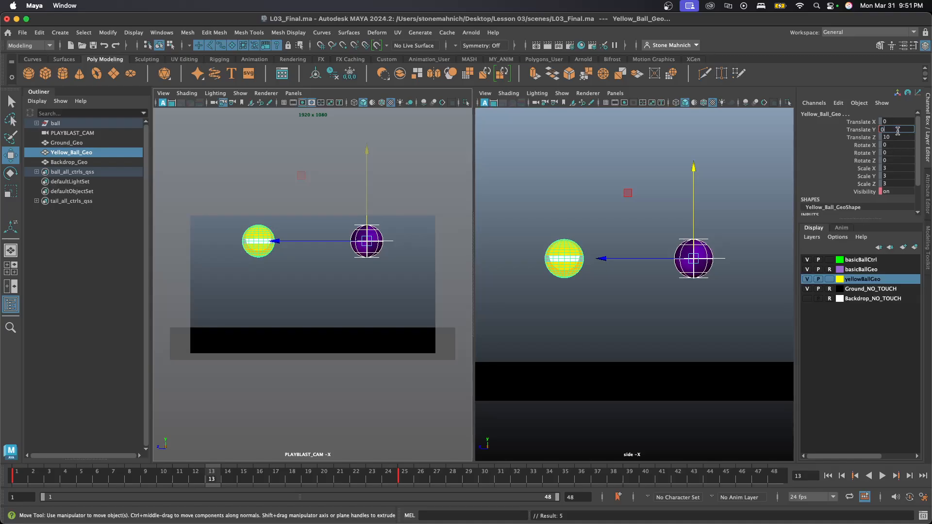
{"action": "key", "text": "Return"}
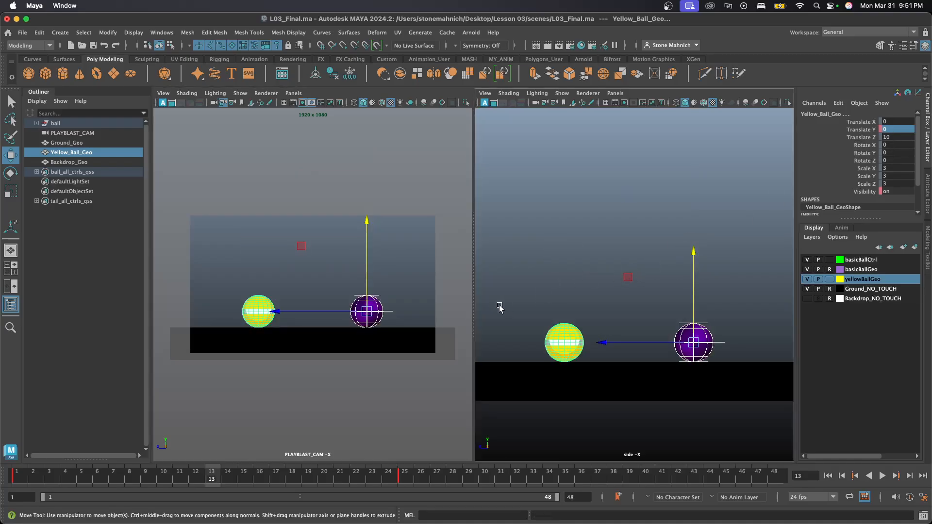
{"action": "left_click_drag", "start_coordinate": [521, 281], "coordinate": [663, 378]}
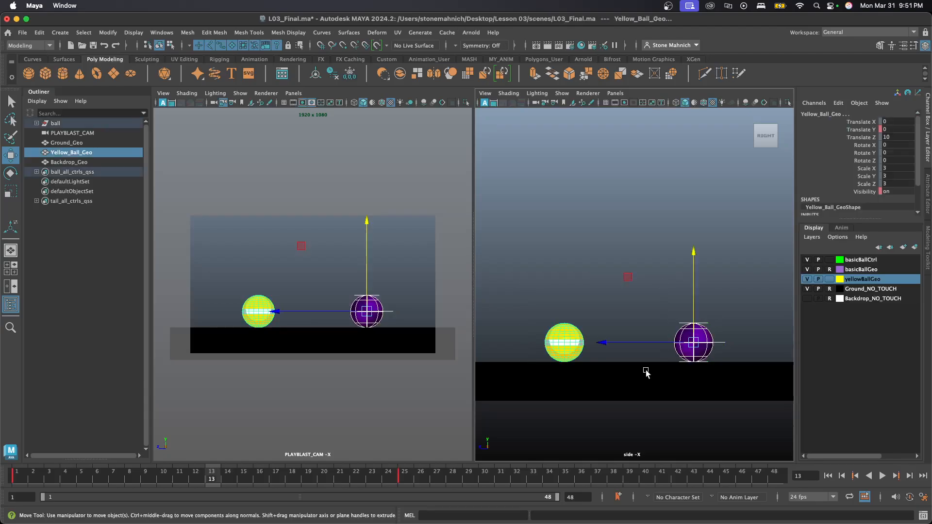
- Key the grounded pose of the yellow ball and the purple ball's control at frame 13
{"action": "key", "text": "s"}
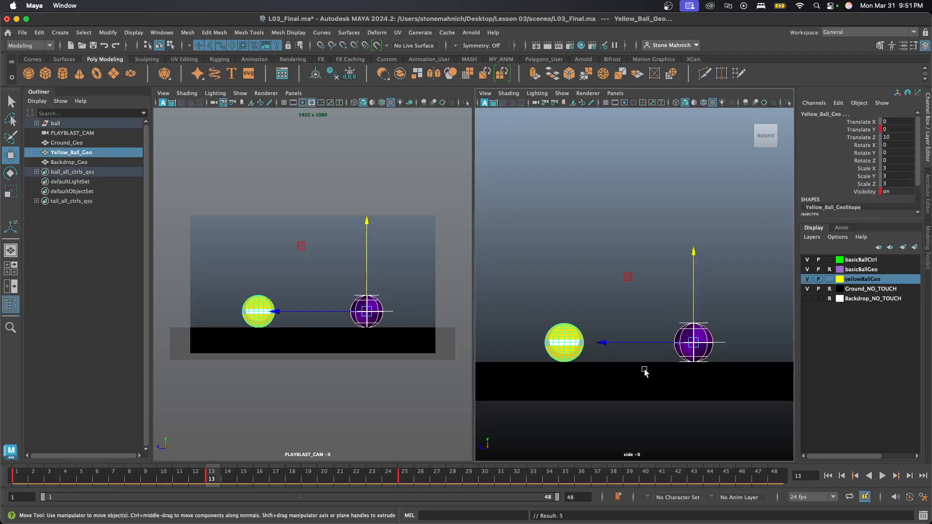
{"action": "left_click", "coordinate": [598, 324]}
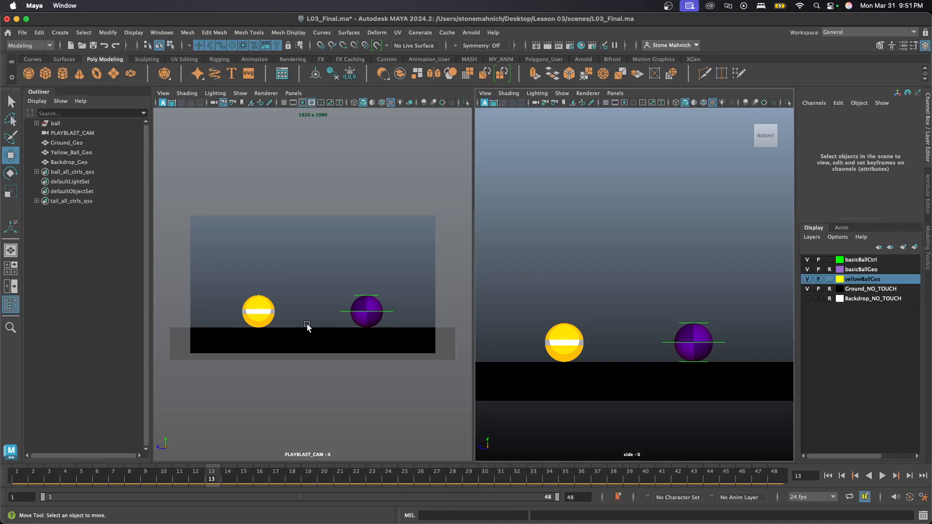
{"action": "left_click_drag", "start_coordinate": [228, 268], "coordinate": [344, 355]}
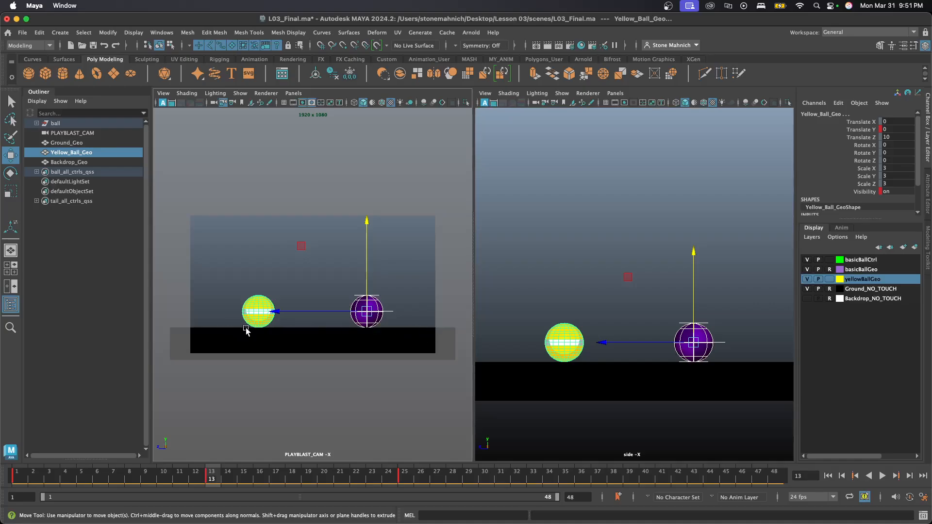
{"action": "left_click", "coordinate": [224, 277]}
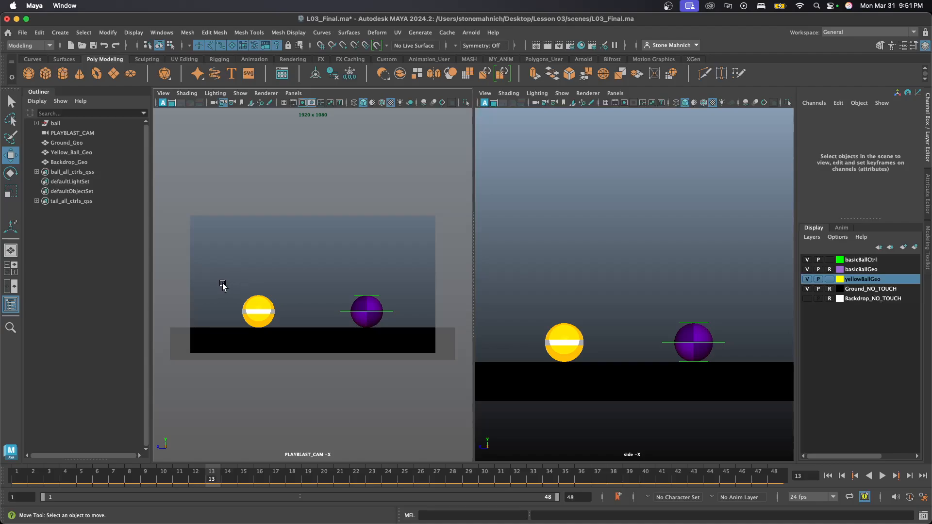
- Select the yellow ball and frame it in the side view with its ground contact and room for the bounce
{"action": "left_click_drag", "start_coordinate": [293, 352], "coordinate": [294, 351]}
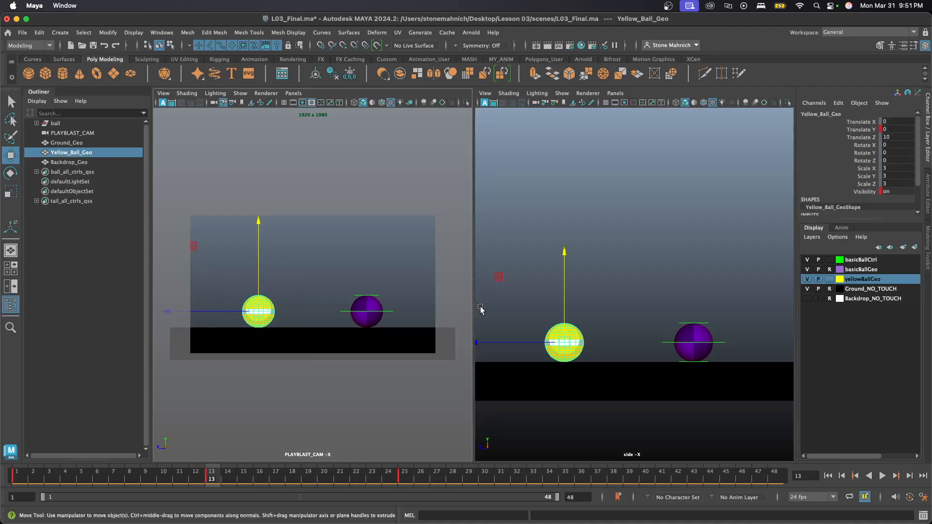
{"action": "key", "text": "f"}
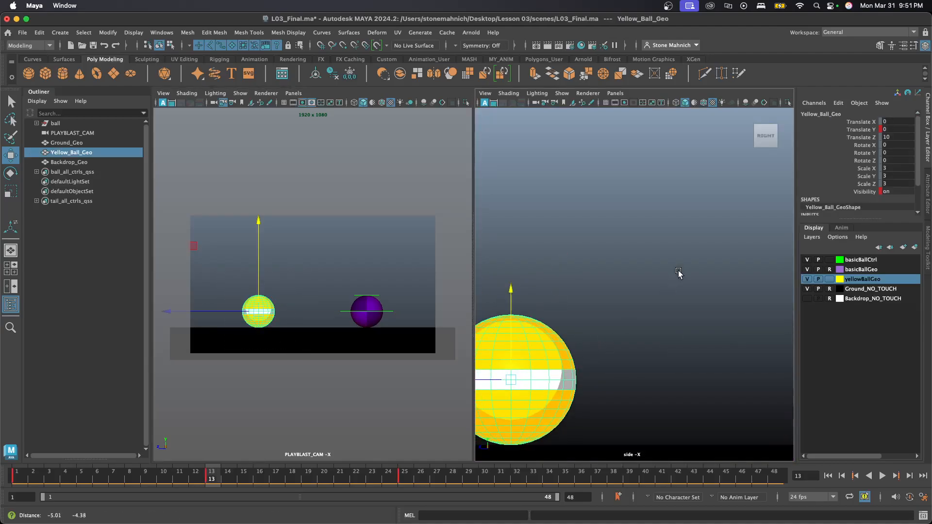
{"action": "scroll", "coordinate": [648, 310], "scroll_direction": "down", "scroll_amount": 5}
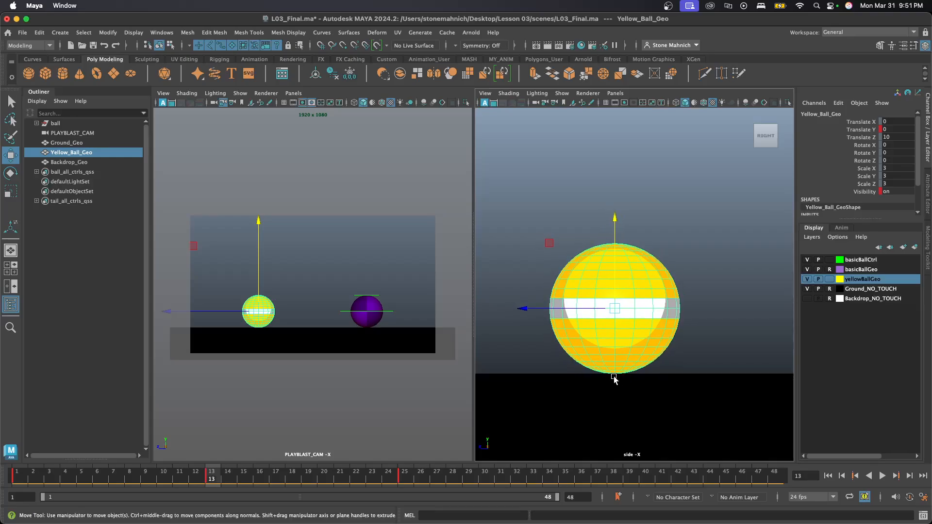
{"action": "scroll", "coordinate": [612, 358], "scroll_direction": "down", "scroll_amount": 2}
{"action": "middle_click_drag", "start_coordinate": [612, 358], "coordinate": [622, 399], "text": "alt"}
{"action": "scroll", "coordinate": [598, 417], "scroll_direction": "up", "scroll_amount": 2}
- Play back the bounce with nothing selected, stop it and scrub the timeline to around frame 29
{"action": "left_click", "coordinate": [883, 476]}
{"action": "left_click", "coordinate": [695, 362]}
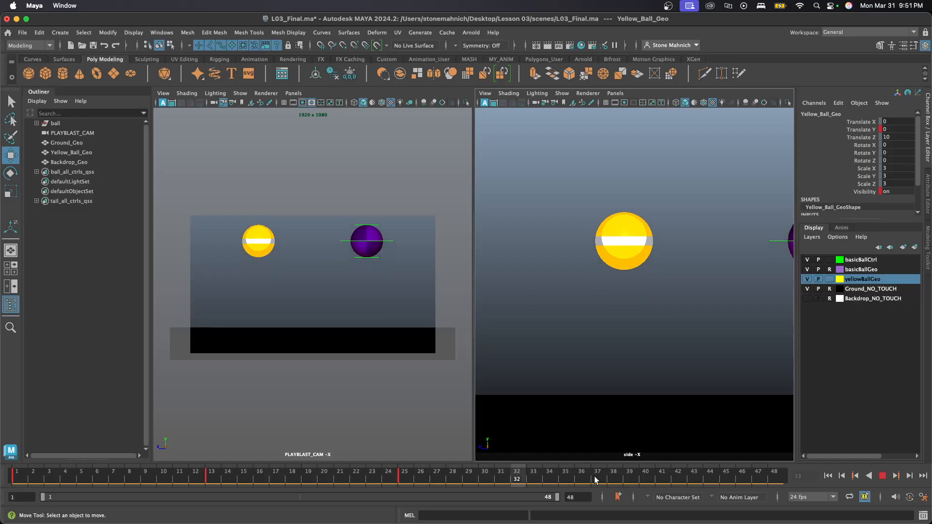
{"action": "left_click", "coordinate": [880, 476]}
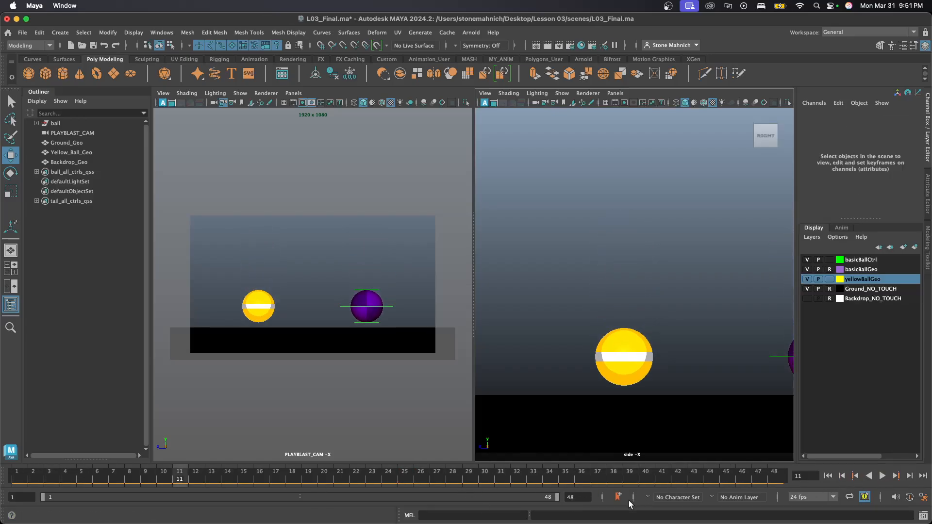
{"action": "left_click_drag", "start_coordinate": [516, 482], "coordinate": [468, 482]}
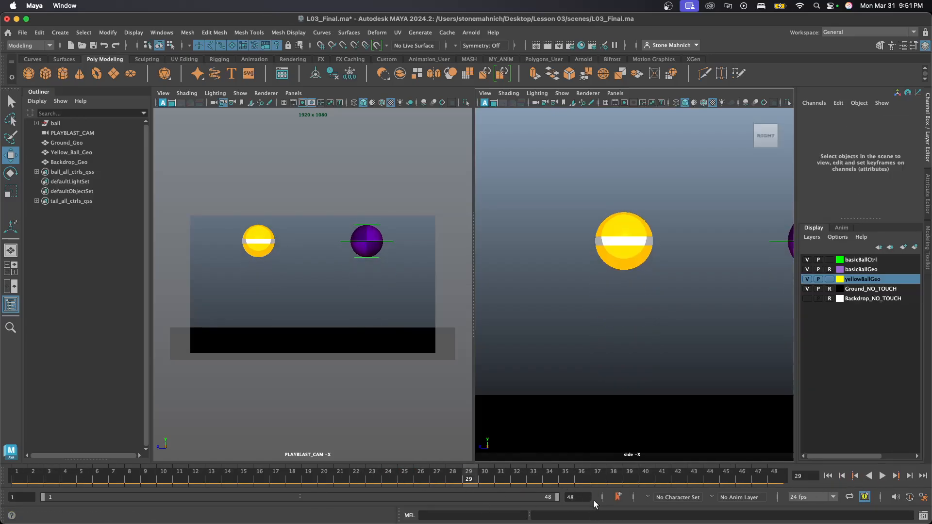
- Shorten the playback range to end at frame 25 and start looping the bounce
{"action": "left_click_drag", "start_coordinate": [582, 497], "coordinate": [484, 498]}
{"action": "type", "text": "25"}
{"action": "key", "text": "Return"}
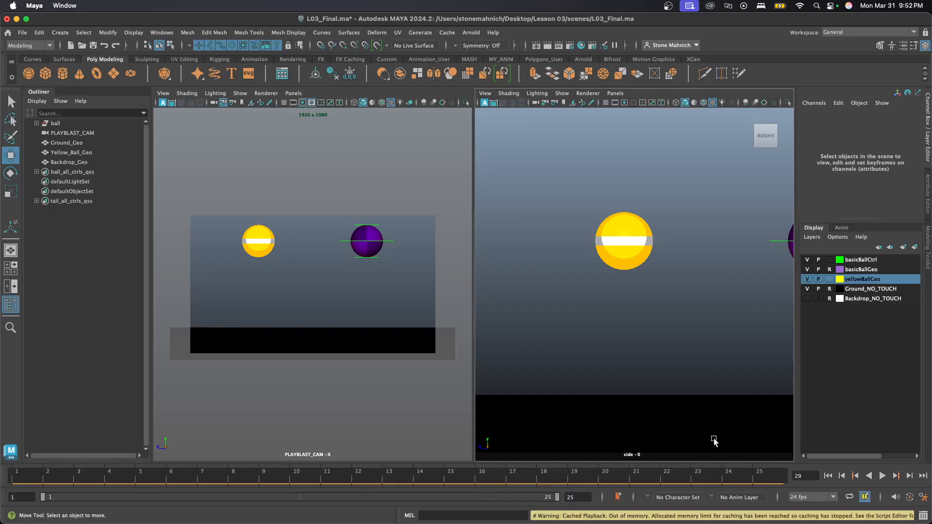
{"action": "left_click", "coordinate": [883, 476]}
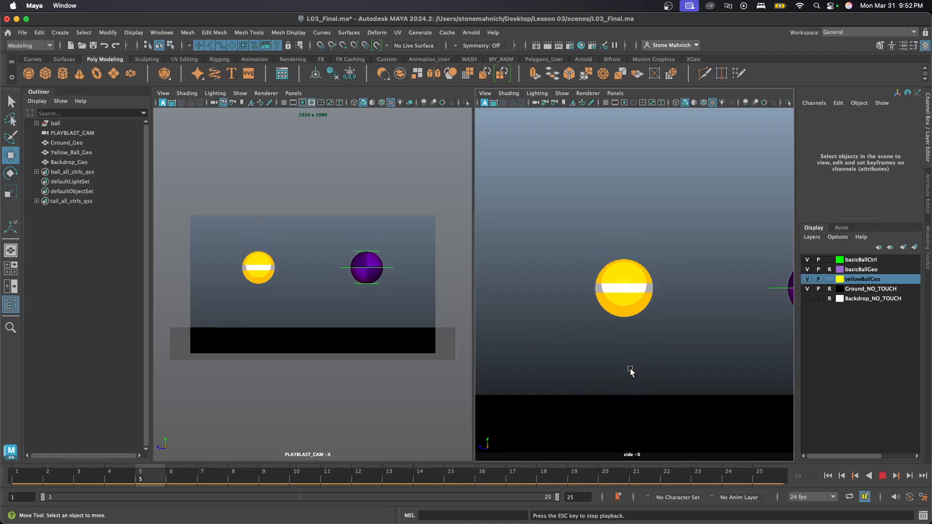
- Select the yellow ball in the side view and open the Graph Editor
{"action": "left_click_drag", "start_coordinate": [671, 369], "coordinate": [544, 239]}
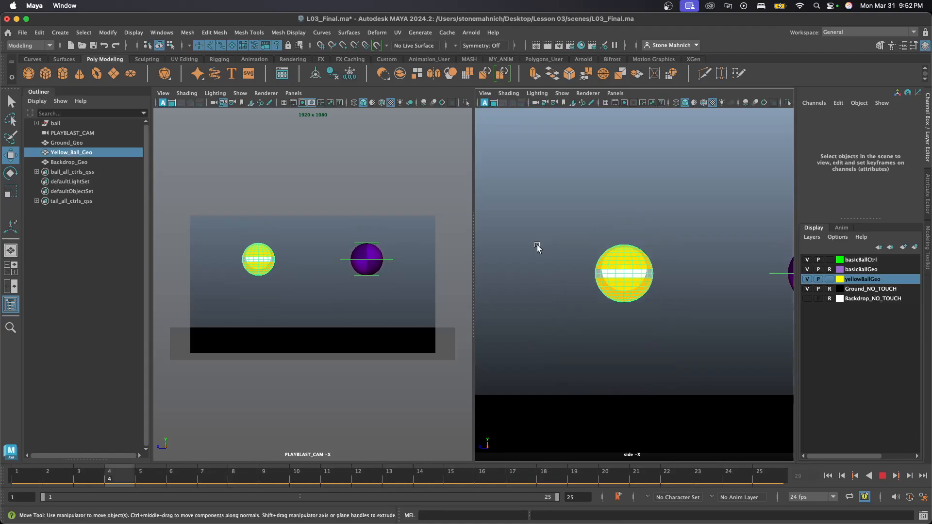
{"action": "left_click", "coordinate": [167, 35]}
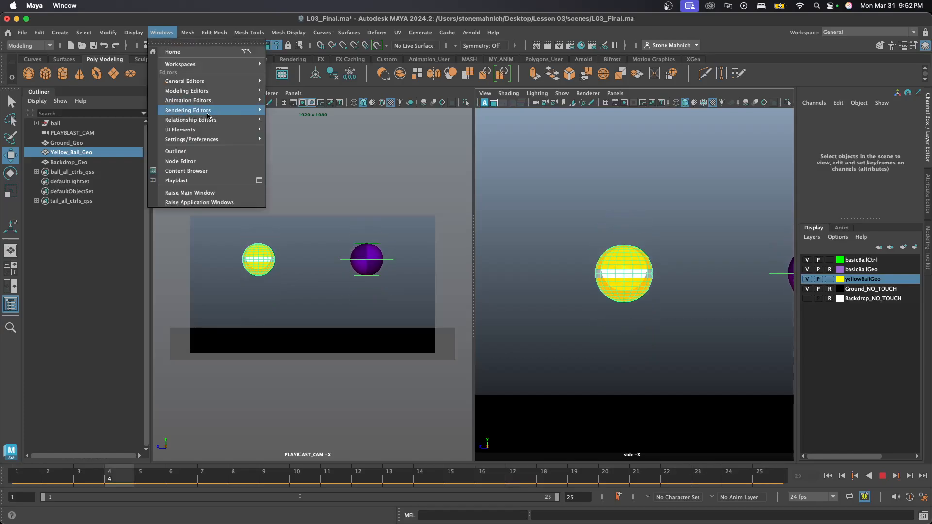
{"action": "mouse_move", "coordinate": [206, 101]}
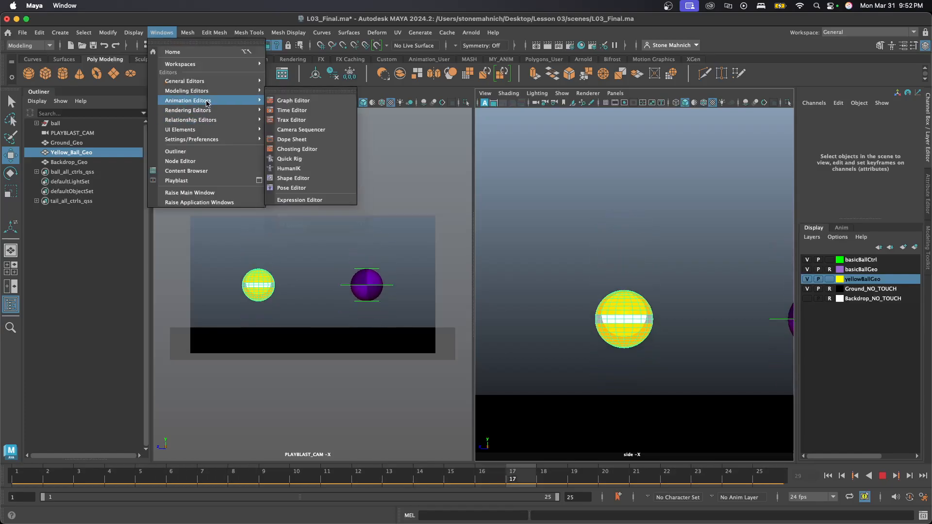
{"action": "left_click", "coordinate": [314, 101]}
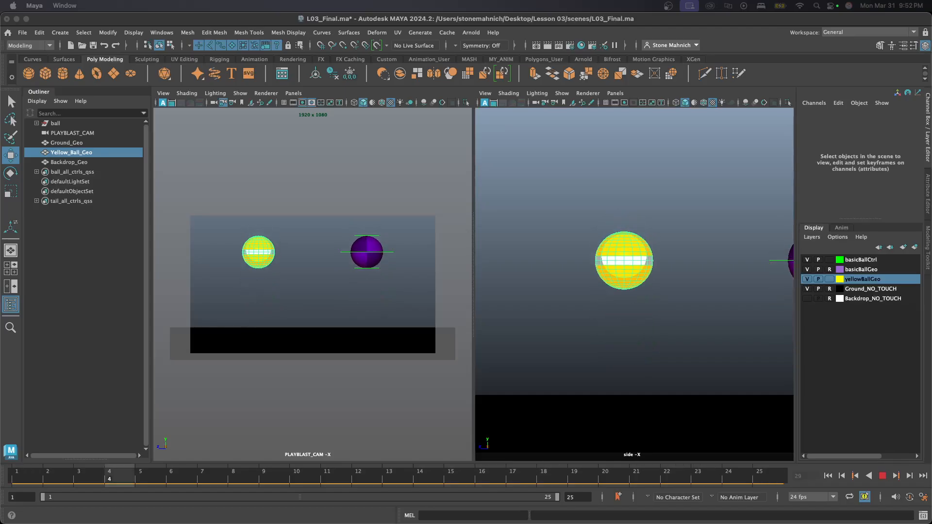
- Float the Graph Editor and enlarge it over the camera view, leaving the side view uncovered
{"action": "left_click_drag", "start_coordinate": [246, 162], "coordinate": [2, 198]}
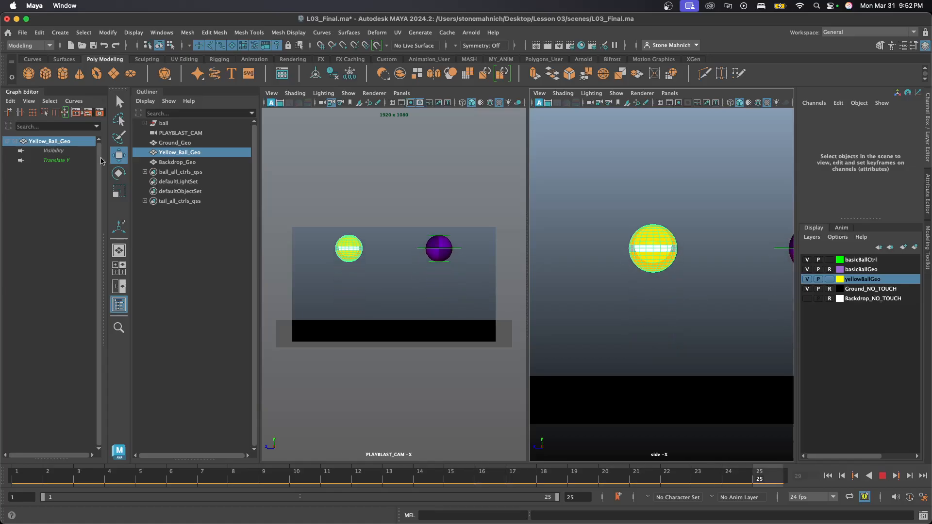
{"action": "left_click_drag", "start_coordinate": [20, 95], "coordinate": [0, 174]}
{"action": "left_click_drag", "start_coordinate": [0, 73], "coordinate": [362, 36]}
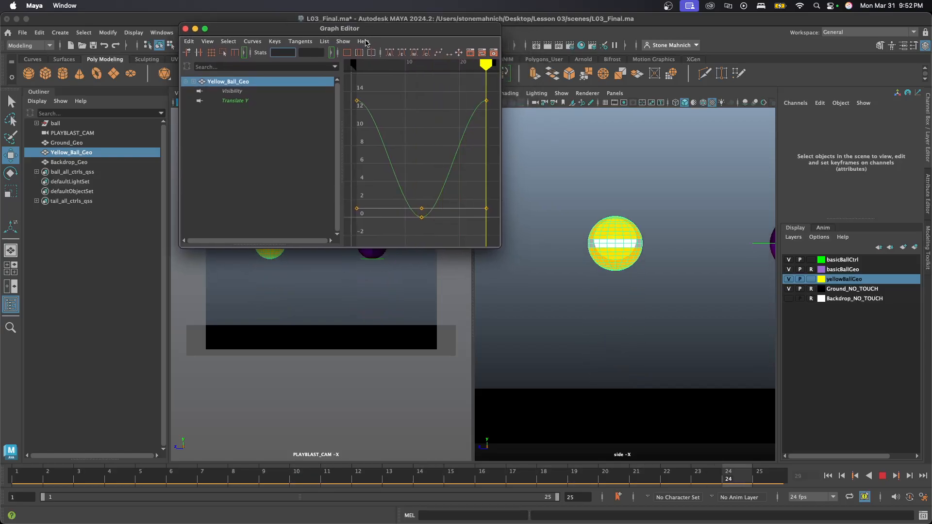
{"action": "left_click_drag", "start_coordinate": [179, 248], "coordinate": [12, 447]}
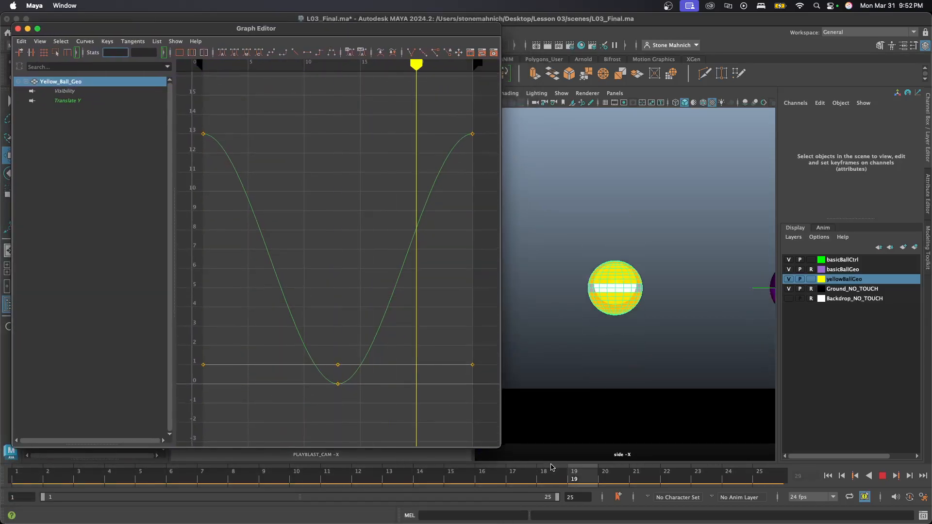
{"action": "left_click_drag", "start_coordinate": [501, 447], "coordinate": [421, 452]}
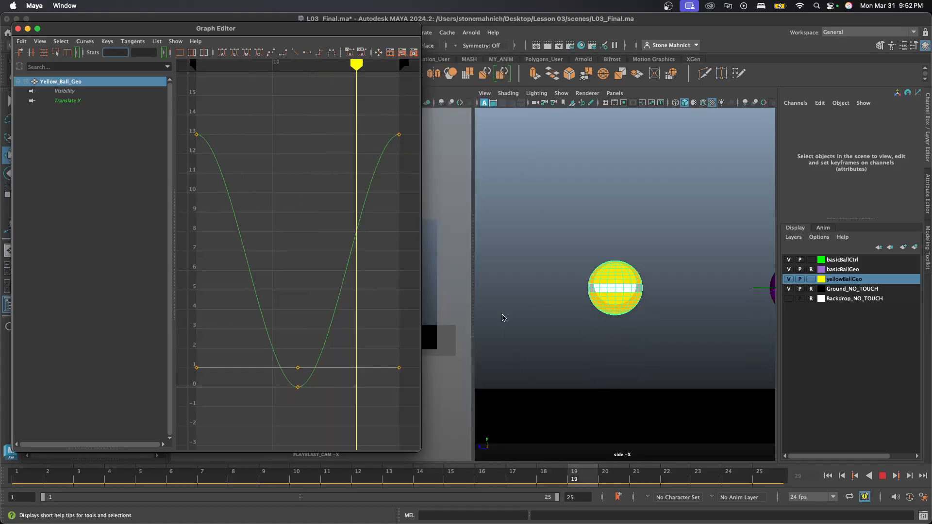
- Isolate the yellow ball's Translate Y curve in the Graph Editor, stop playback and scrub to frame 8
{"action": "left_click", "coordinate": [72, 101]}
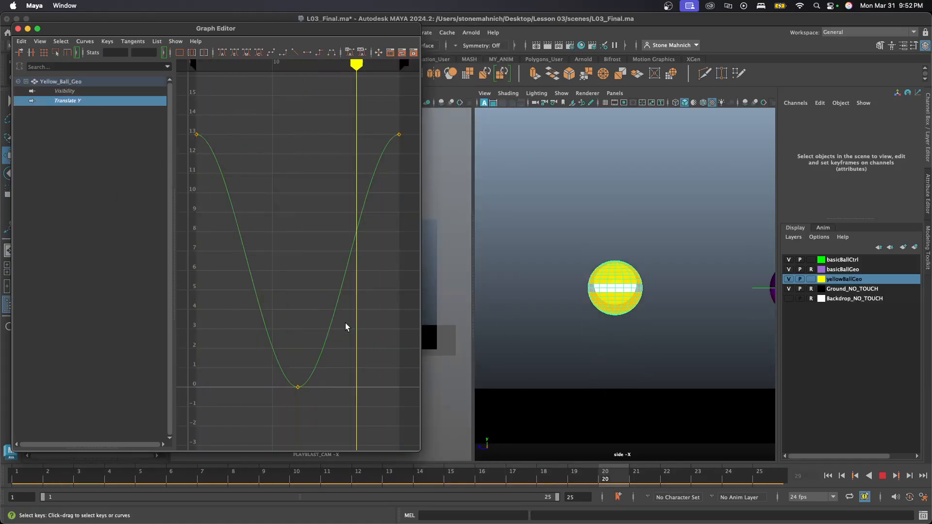
{"action": "left_click", "coordinate": [566, 285]}
{"action": "left_click_drag", "start_coordinate": [574, 215], "coordinate": [657, 407]}
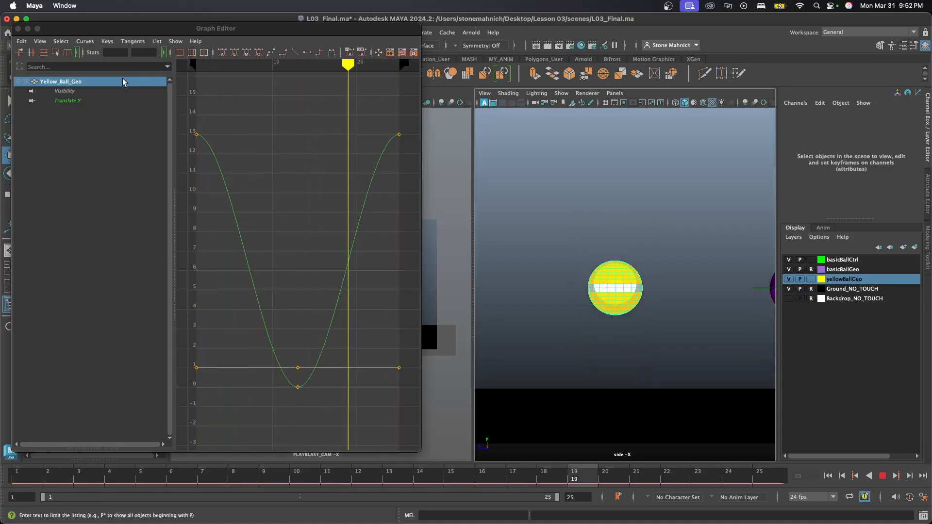
{"action": "left_click", "coordinate": [71, 101]}
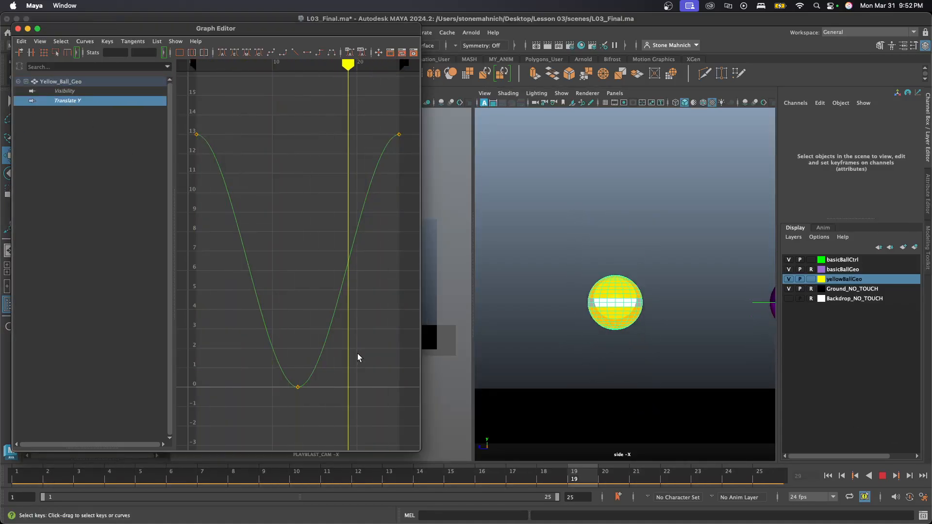
{"action": "left_click", "coordinate": [883, 477]}
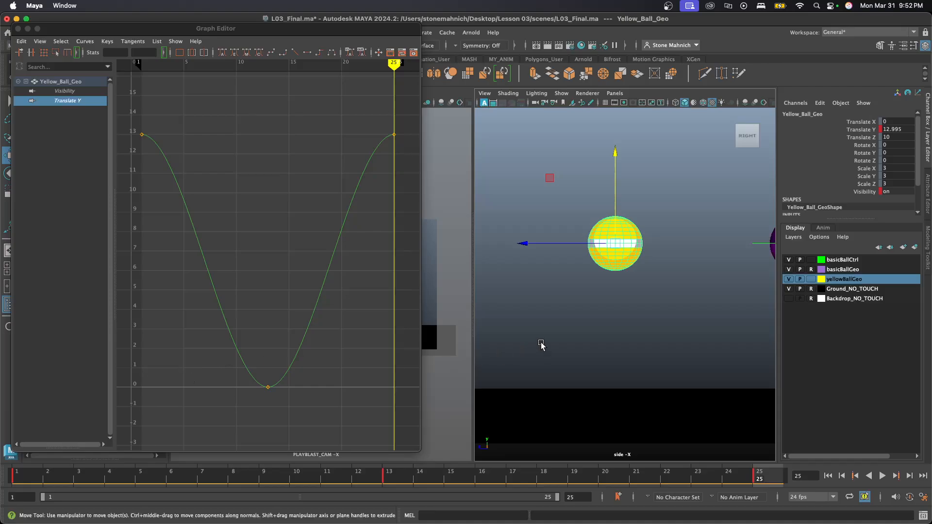
{"action": "left_click_drag", "start_coordinate": [469, 473], "coordinate": [234, 471]}
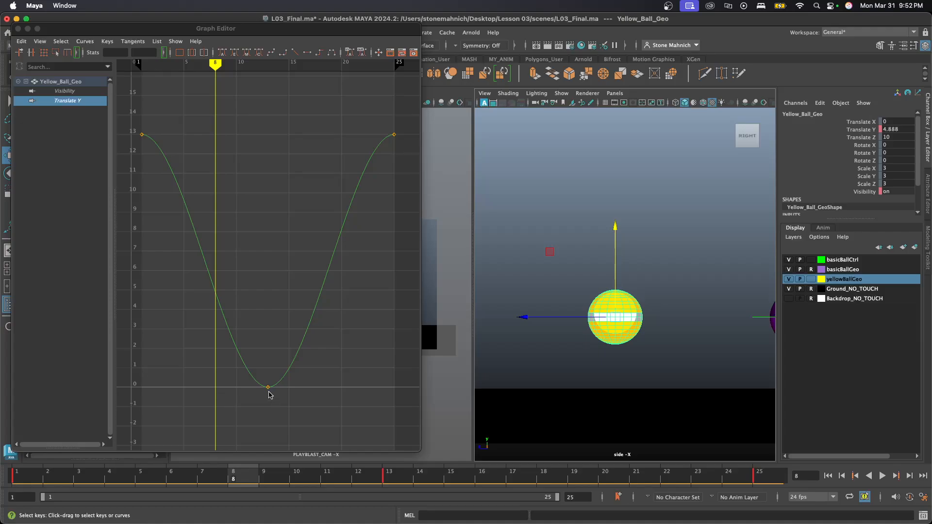
- Give the yellow ball's Translate Y key at frame 13 linear tangents and scrub to that contact frame
{"action": "left_click_drag", "start_coordinate": [238, 313], "coordinate": [334, 437]}
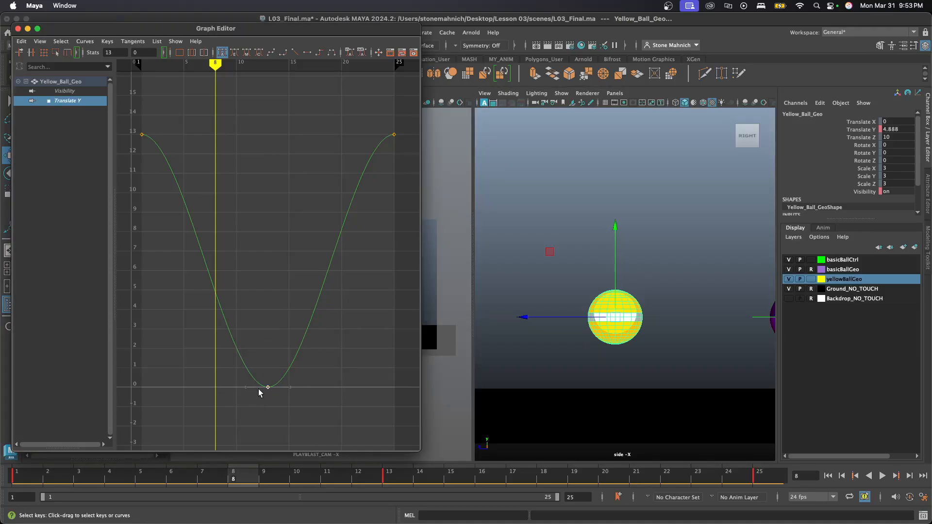
{"action": "left_click", "coordinate": [294, 53]}
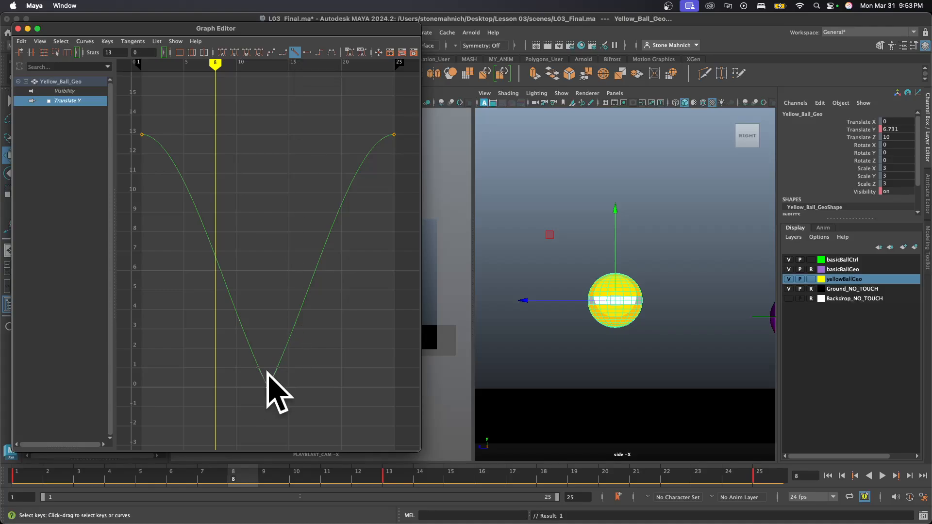
{"action": "left_click", "coordinate": [295, 53]}
{"action": "mouse_move", "coordinate": [204, 62]}
{"action": "left_mouse_down"}
{"action": "mouse_move", "coordinate": [275, 65]}
{"action": "mouse_move", "coordinate": [268, 86]}
{"action": "left_mouse_up"}
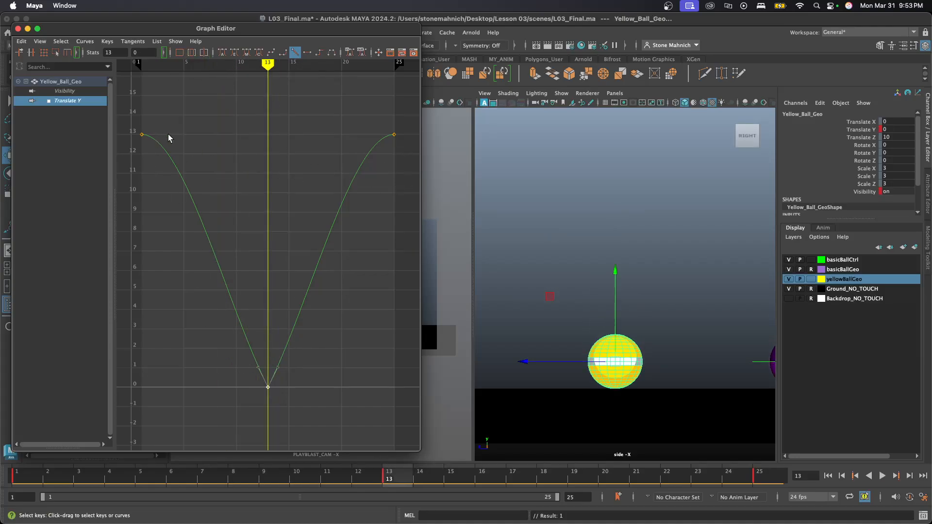
- Break the tangents of the frame 13 key and steepen both handles into a sharp V at the ground contact
{"action": "left_click", "coordinate": [131, 42]}
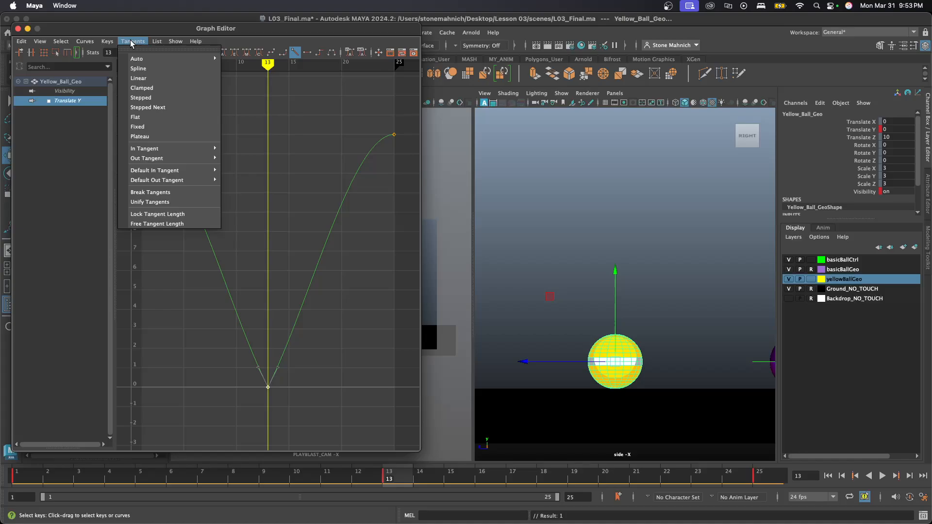
{"action": "left_click", "coordinate": [155, 193]}
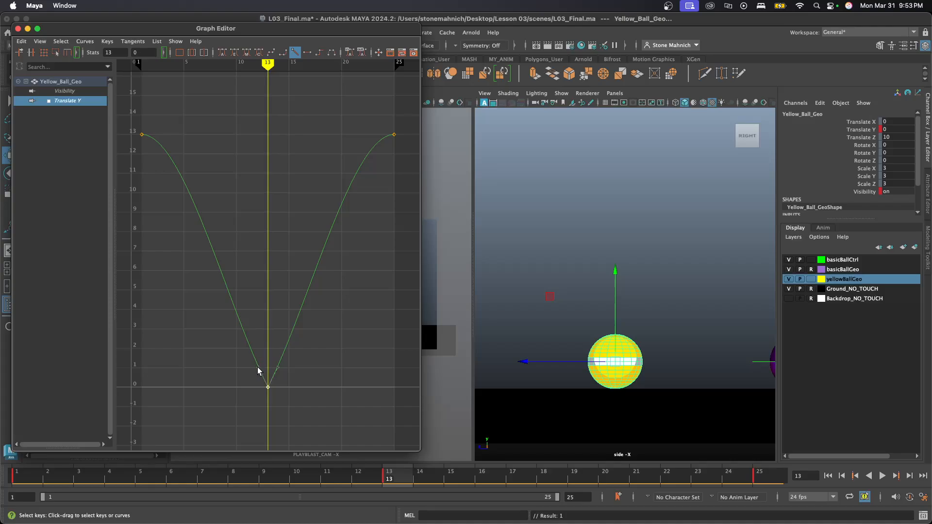
{"action": "mouse_move", "coordinate": [258, 367]}
{"action": "left_mouse_down"}
{"action": "mouse_move", "coordinate": [264, 377]}
{"action": "mouse_move", "coordinate": [272, 369]}
{"action": "left_mouse_up"}
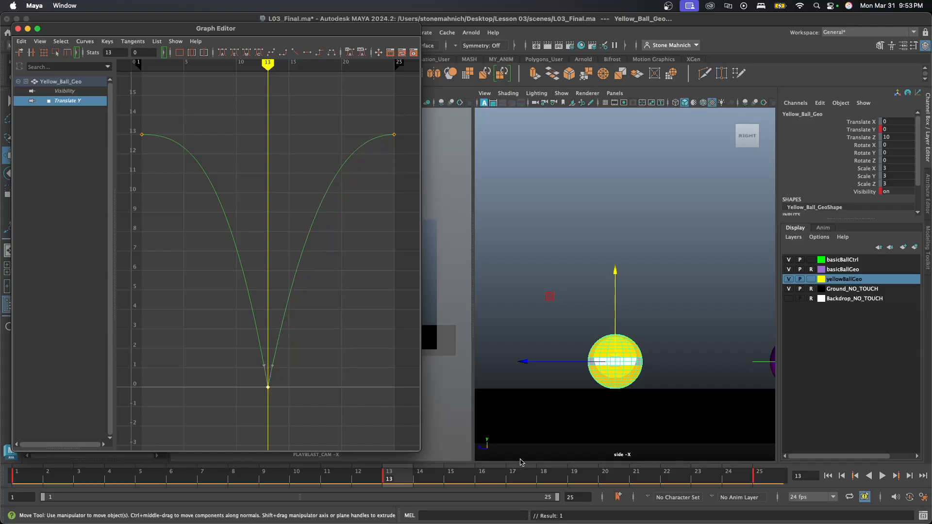
- Play back the reshaped bounce, inspect the yellow ball's Translate Y curve alone and move the Graph Editor off the viewports
{"action": "left_click", "coordinate": [679, 384]}
{"action": "left_click", "coordinate": [883, 476]}
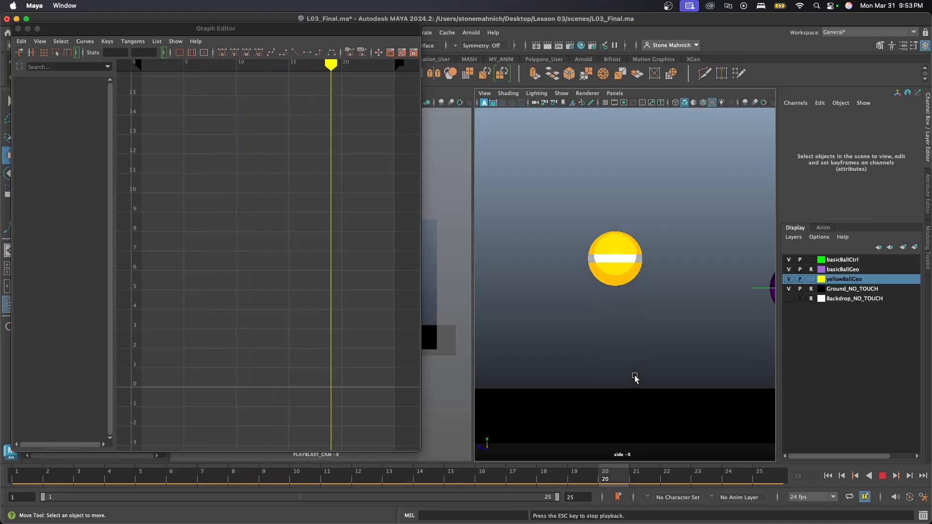
{"action": "left_click", "coordinate": [613, 255]}
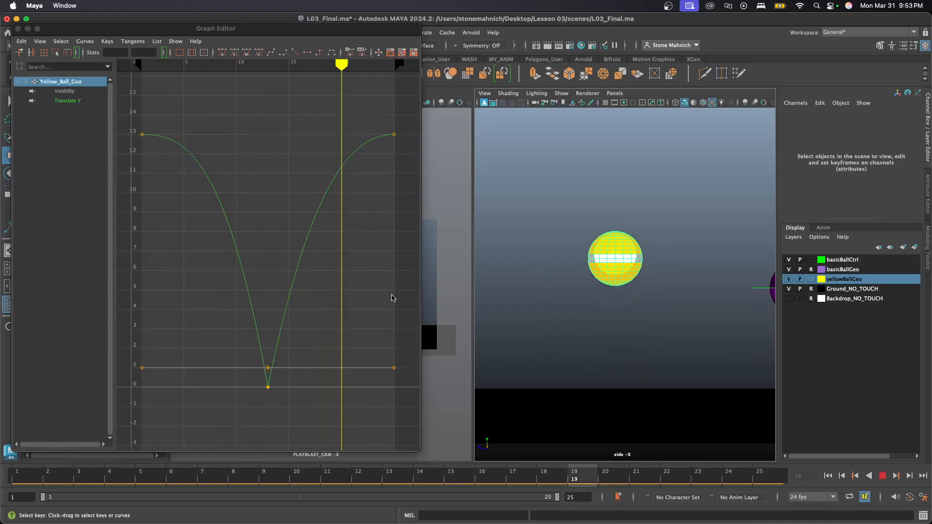
{"action": "left_click", "coordinate": [77, 100]}
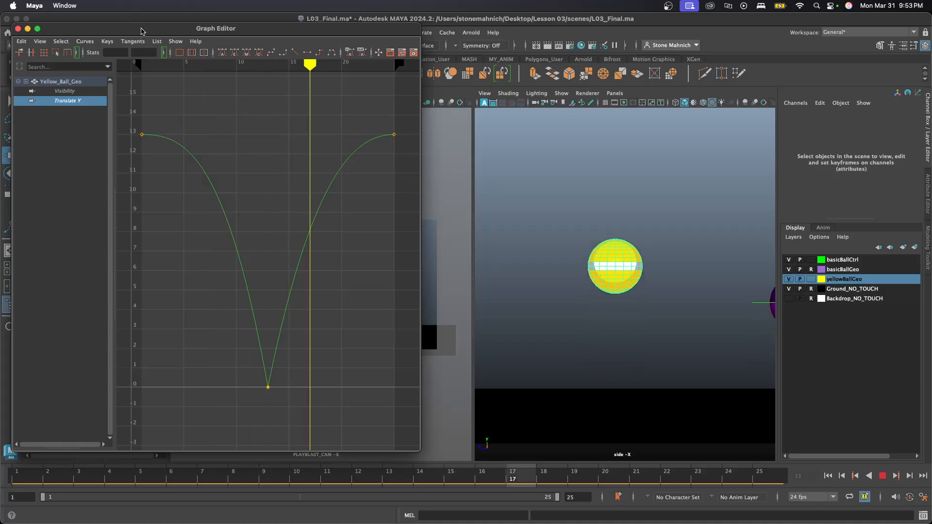
{"action": "left_click_drag", "start_coordinate": [139, 29], "coordinate": [0, 30]}
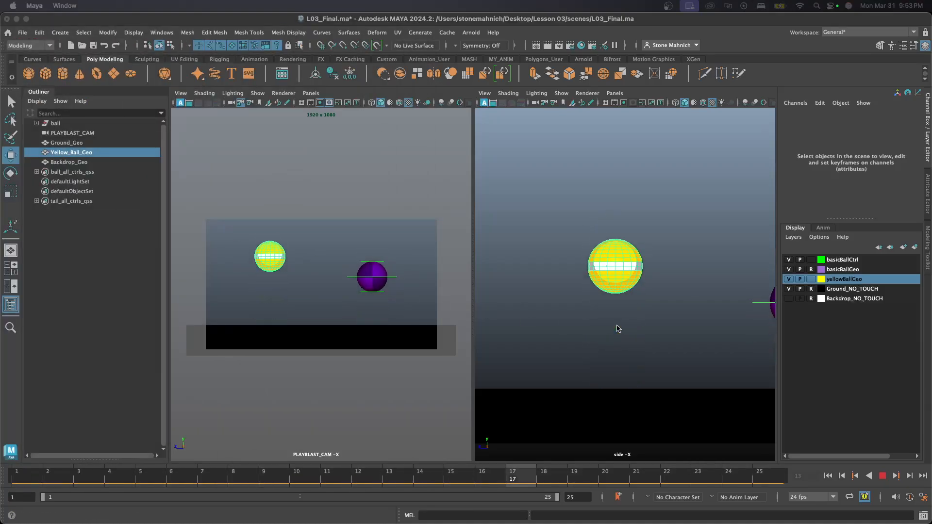
- Stop playback, select the purple ball's main control and go to the ground contact at frame 13
{"action": "middle_click_drag", "start_coordinate": [644, 319], "coordinate": [497, 327], "text": "alt"}
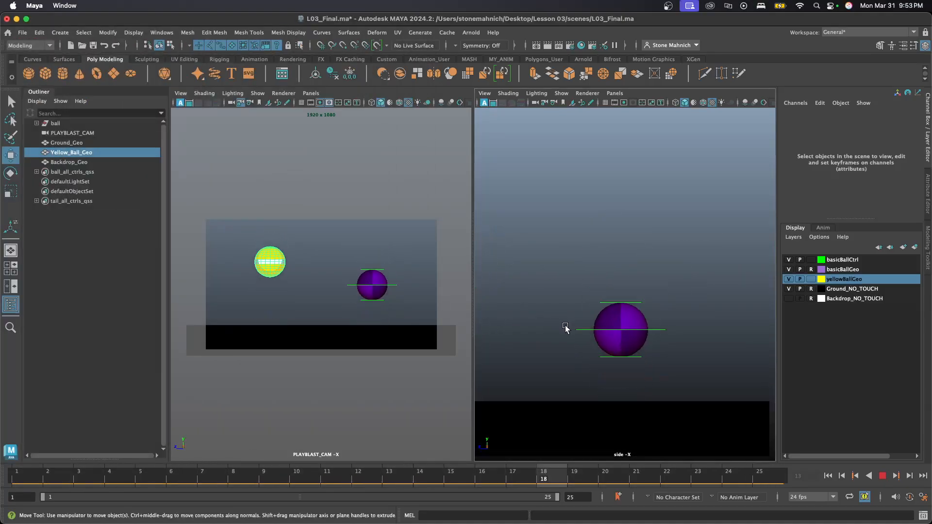
{"action": "left_click", "coordinate": [883, 476]}
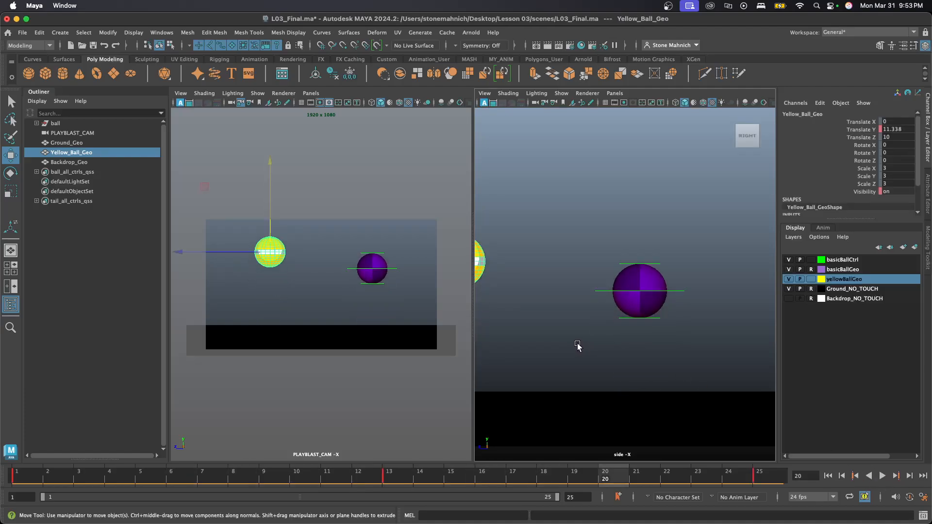
{"action": "left_click_drag", "start_coordinate": [601, 324], "coordinate": [601, 324]}
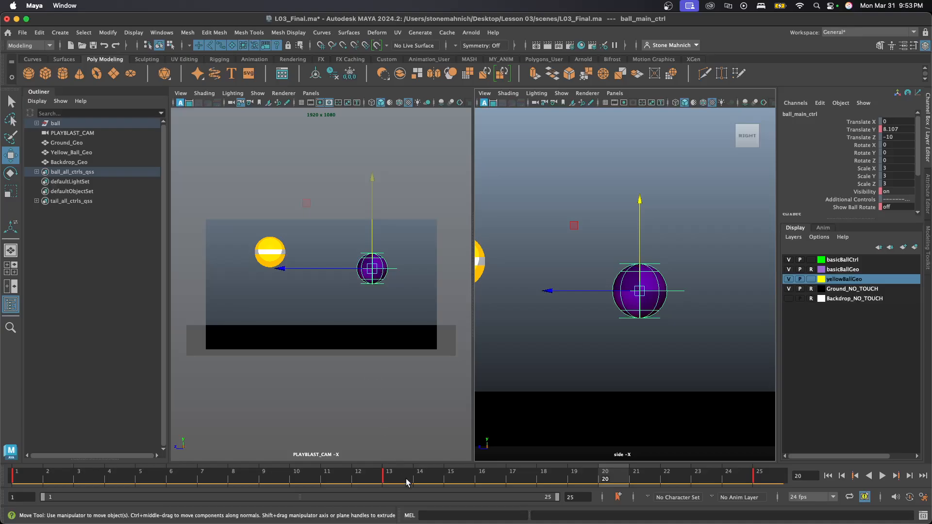
{"action": "mouse_move", "coordinate": [407, 482]}
{"action": "left_mouse_down"}
{"action": "mouse_move", "coordinate": [391, 482]}
{"action": "mouse_move", "coordinate": [426, 478]}
{"action": "mouse_move", "coordinate": [391, 475]}
{"action": "left_mouse_up"}
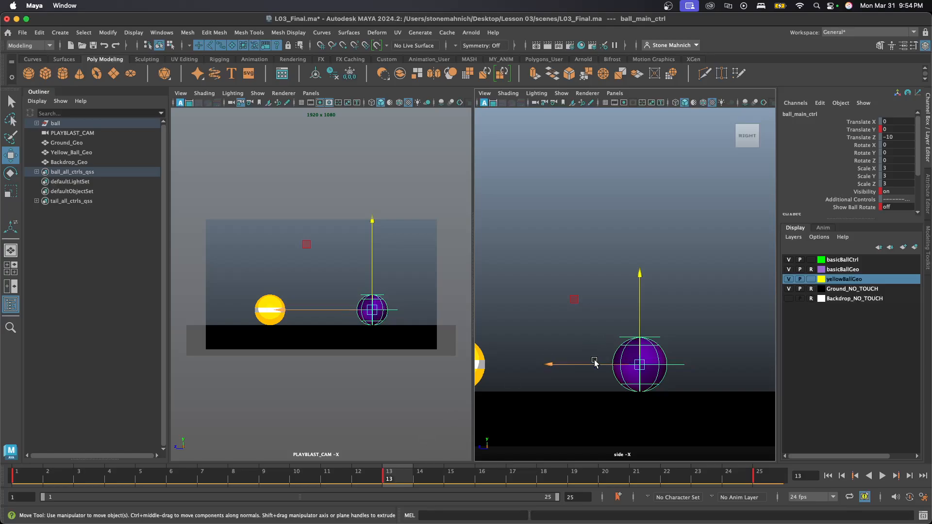
- Try squashing and stretching the purple ball with its upper squash control at frame 13, and undo the moves
{"action": "left_click", "coordinate": [607, 311]}
{"action": "left_click", "coordinate": [638, 338]}
{"action": "left_click_drag", "start_coordinate": [640, 288], "coordinate": [642, 318]}
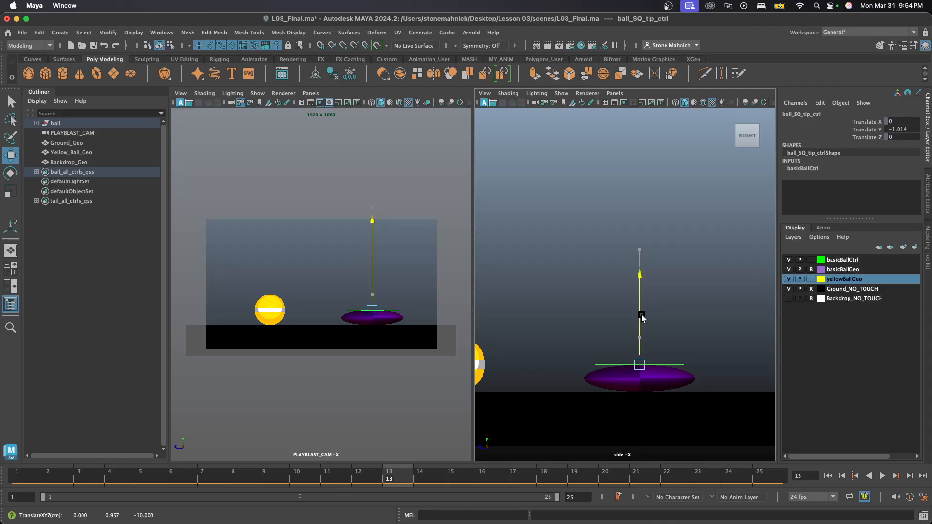
{"action": "left_click_drag", "start_coordinate": [641, 315], "coordinate": [639, 241]}
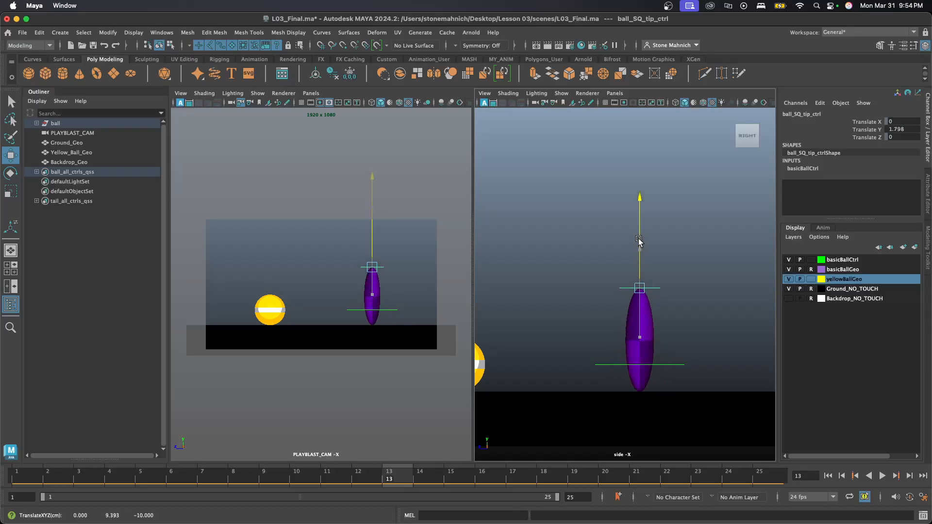
{"action": "key", "text": "z"}
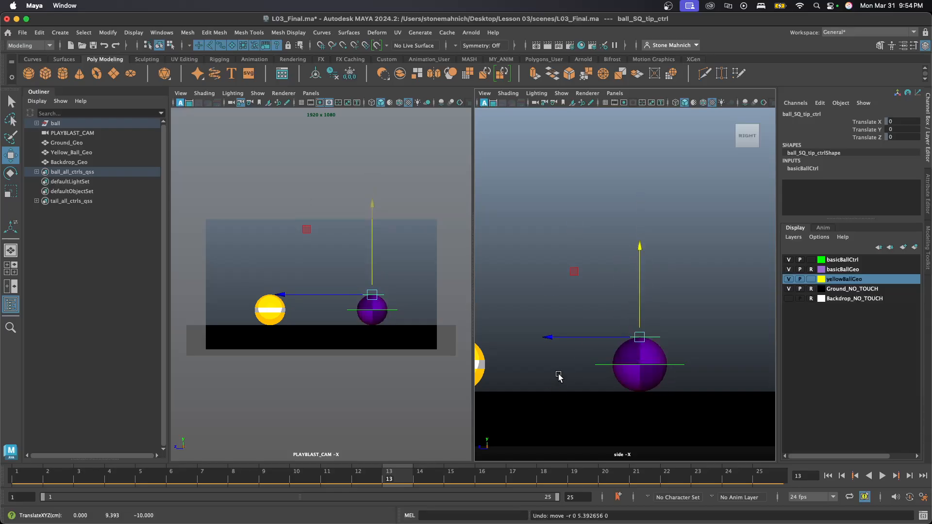
- Key the purple ball's main control at Translate Y 0 on frame 14 to hold the ground contact for two frames
{"action": "left_click_drag", "start_coordinate": [563, 362], "coordinate": [620, 362]}
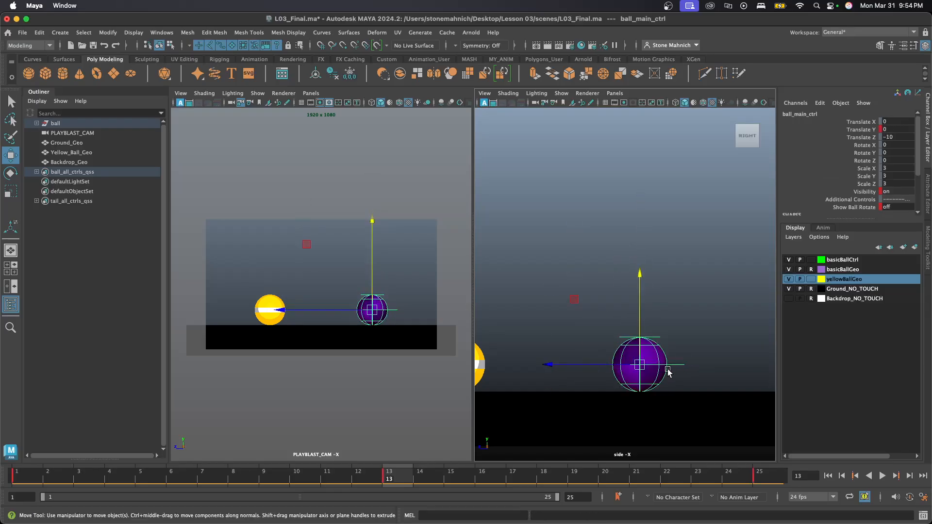
{"action": "left_click", "coordinate": [429, 481]}
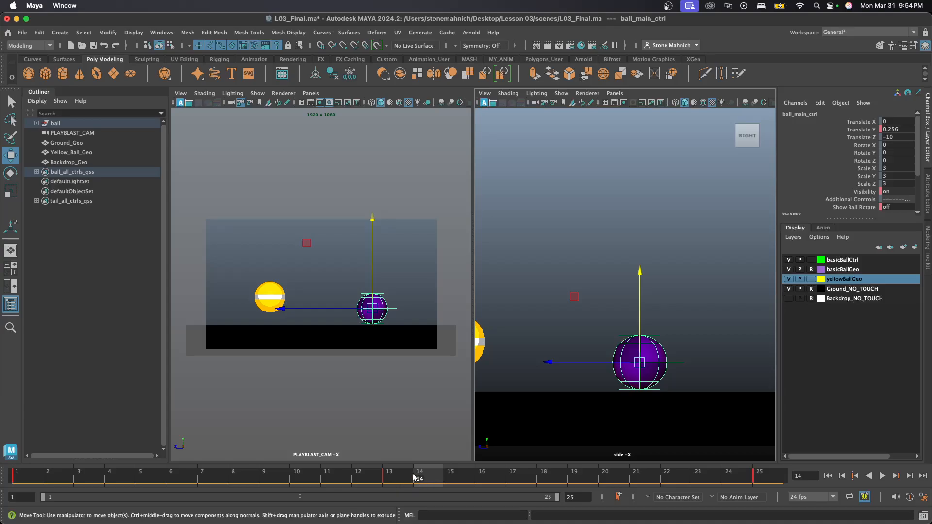
{"action": "left_click", "coordinate": [397, 480]}
{"action": "left_click", "coordinate": [431, 480]}
{"action": "left_click", "coordinate": [848, 138]}
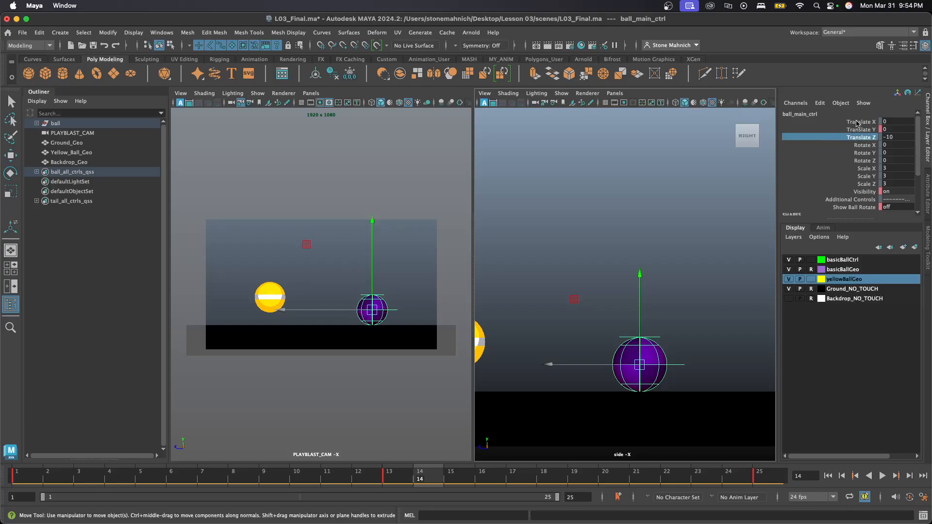
{"action": "left_click", "coordinate": [866, 129]}
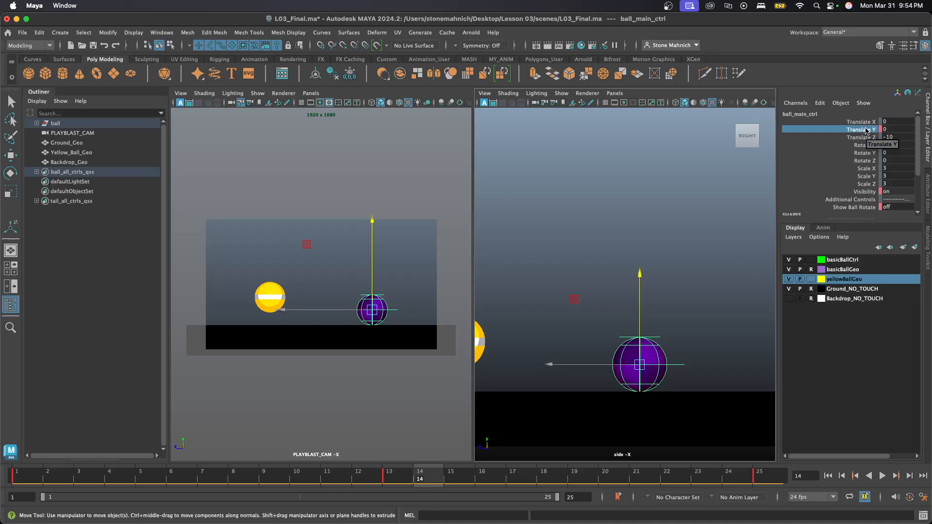
{"action": "right_click", "coordinate": [866, 130]}
{"action": "left_click", "coordinate": [860, 147]}
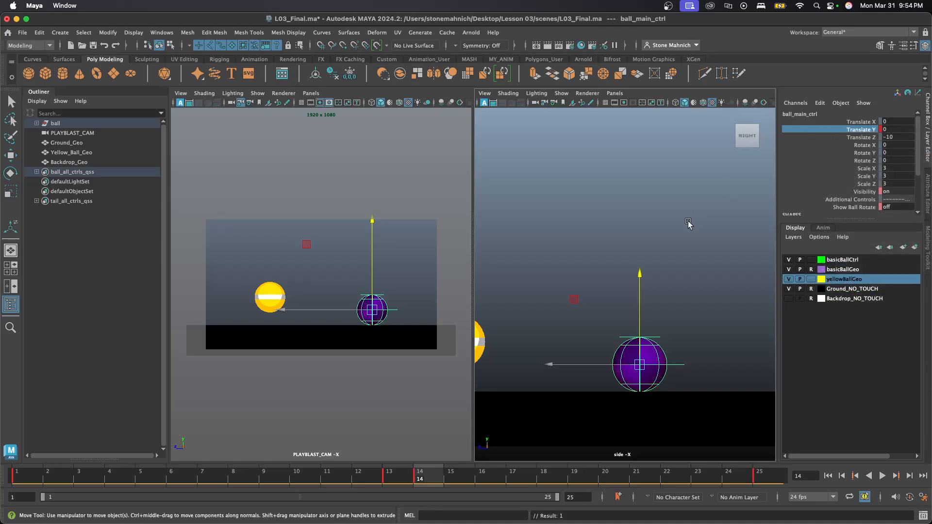
- Play back the bounce and compare frames 13 and 14 with the purple ball's main control selected
{"action": "left_click", "coordinate": [721, 271]}
{"action": "key", "text": "alt+v"}
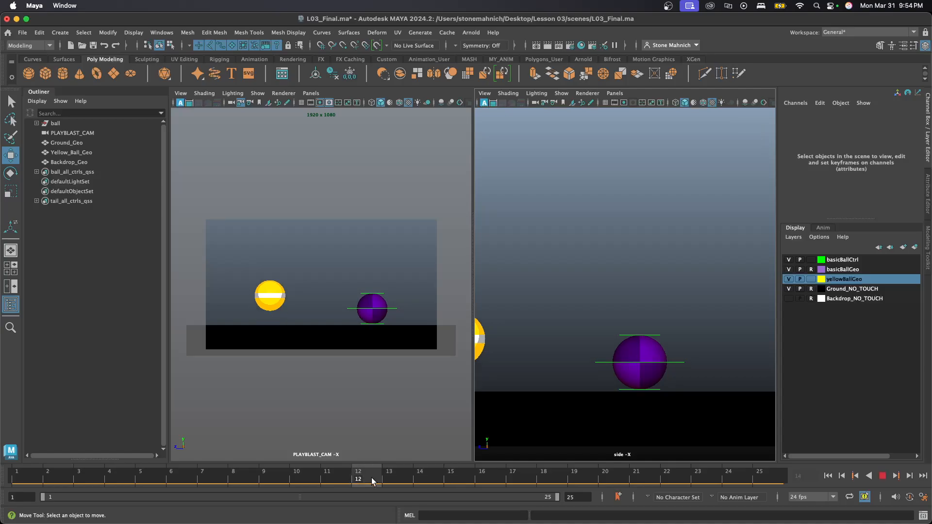
{"action": "key", "text": "alt+v"}
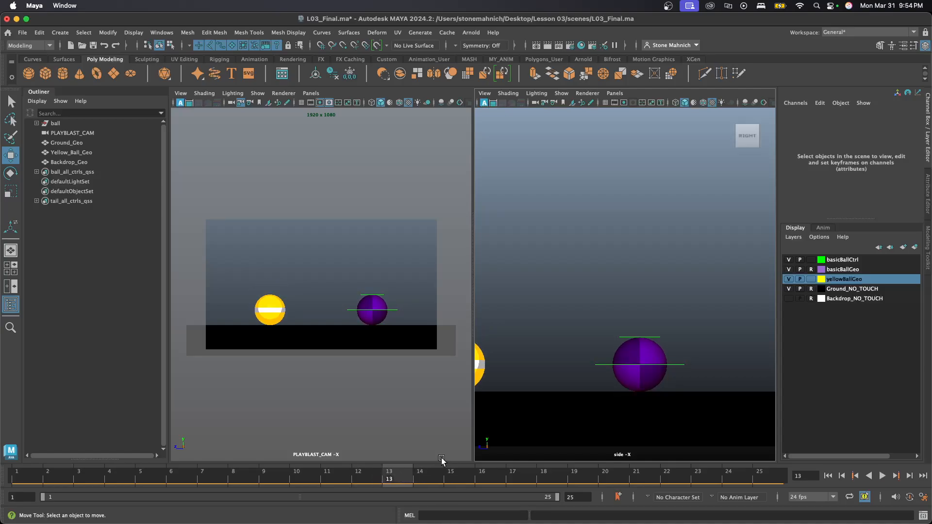
{"action": "left_click_drag", "start_coordinate": [586, 382], "coordinate": [601, 388]}
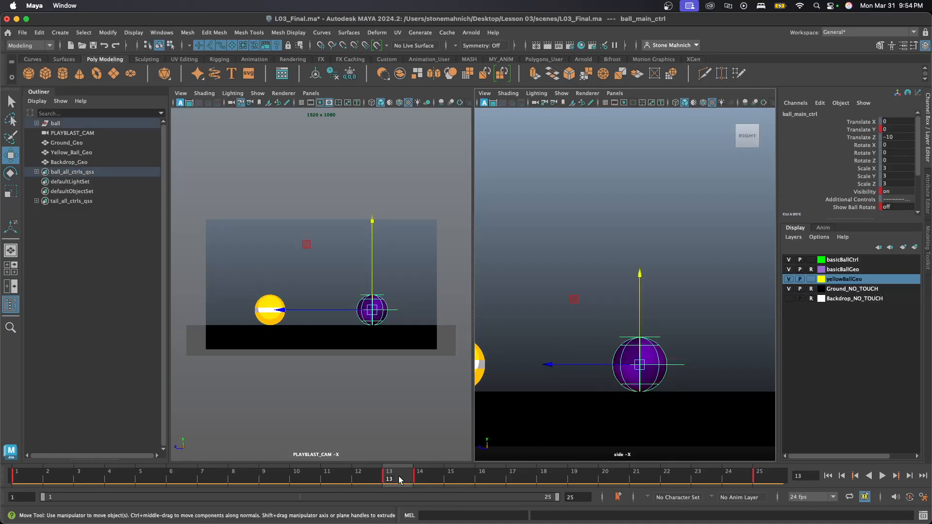
{"action": "left_click", "coordinate": [431, 479]}
{"action": "left_click", "coordinate": [404, 479]}
{"action": "left_click", "coordinate": [434, 480]}
{"action": "left_click", "coordinate": [402, 479]}
- Isolate the purple ball's Translate Y curve in the Graph Editor and give its keys at frames 13 and 14 linear tangents
{"action": "left_click_drag", "start_coordinate": [0, 46], "coordinate": [304, 56]}
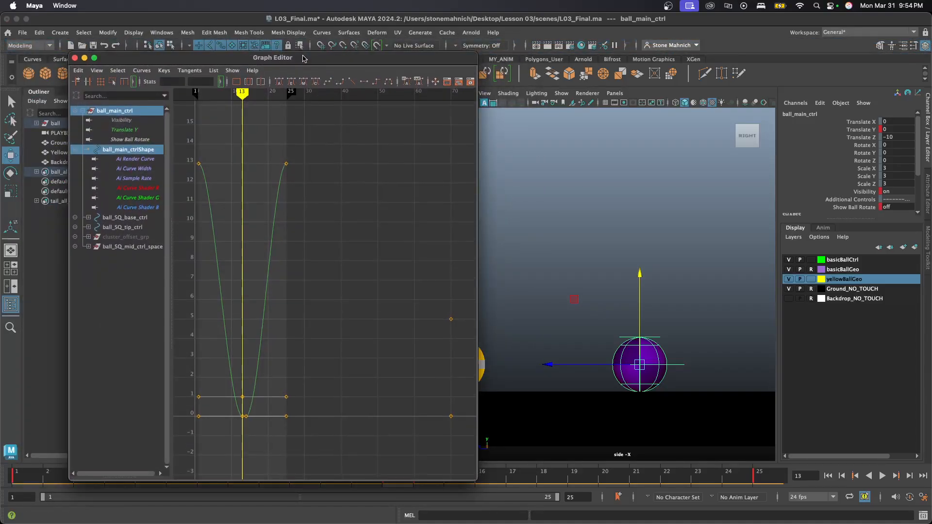
{"action": "left_click", "coordinate": [130, 130]}
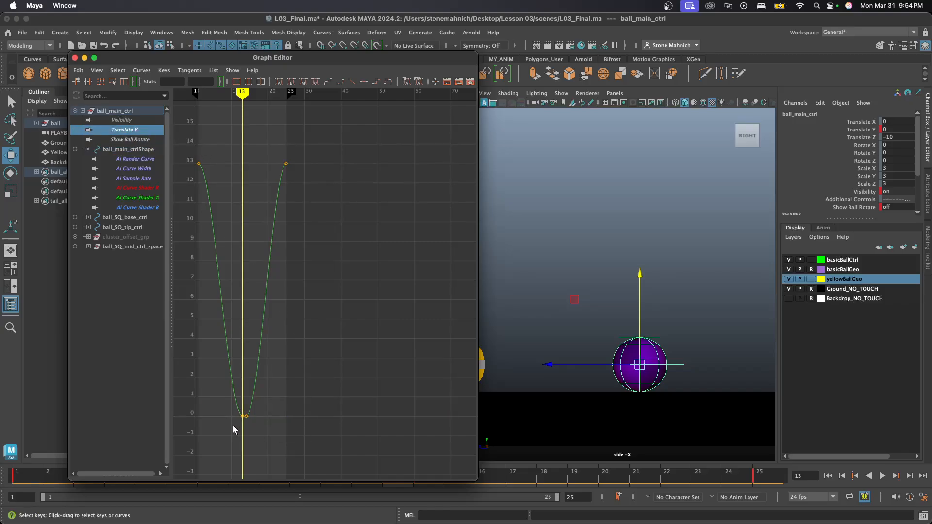
{"action": "key", "text": "f"}
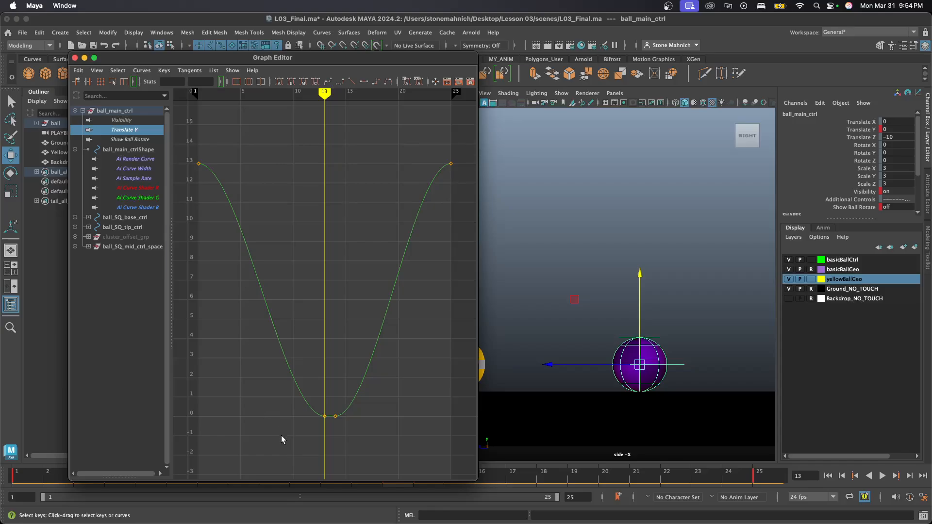
{"action": "left_click_drag", "start_coordinate": [275, 439], "coordinate": [378, 388]}
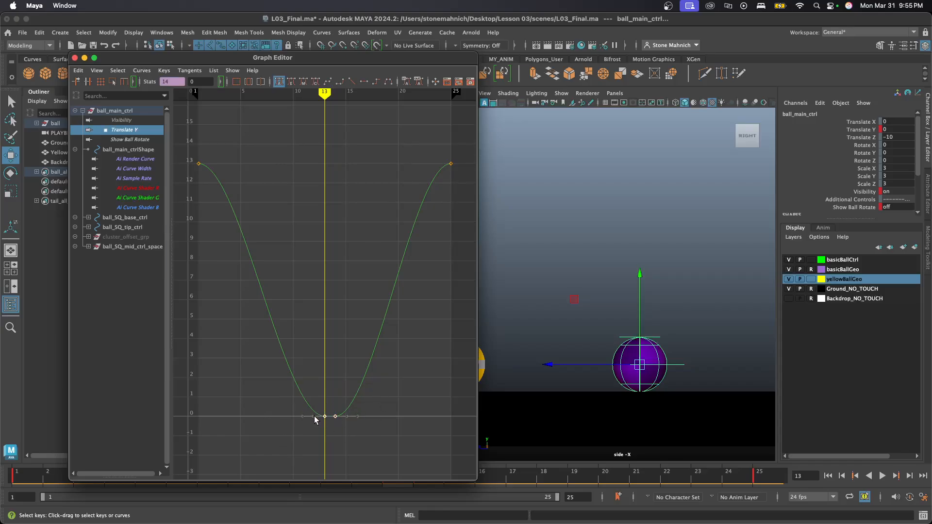
{"action": "mouse_move", "coordinate": [324, 93]}
{"action": "left_mouse_down"}
{"action": "mouse_move", "coordinate": [333, 94]}
{"action": "mouse_move", "coordinate": [325, 92]}
{"action": "left_mouse_up"}
{"action": "left_click", "coordinate": [351, 81]}
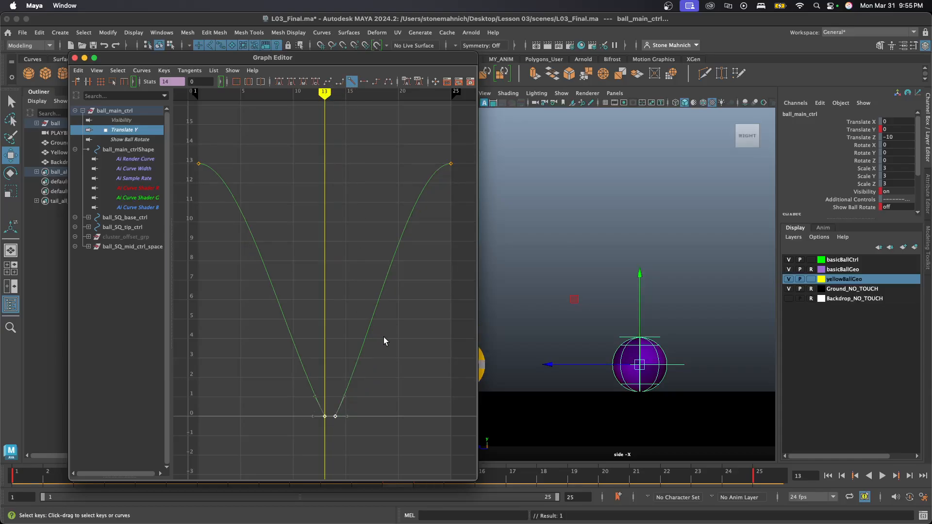
{"action": "left_click", "coordinate": [383, 389]}
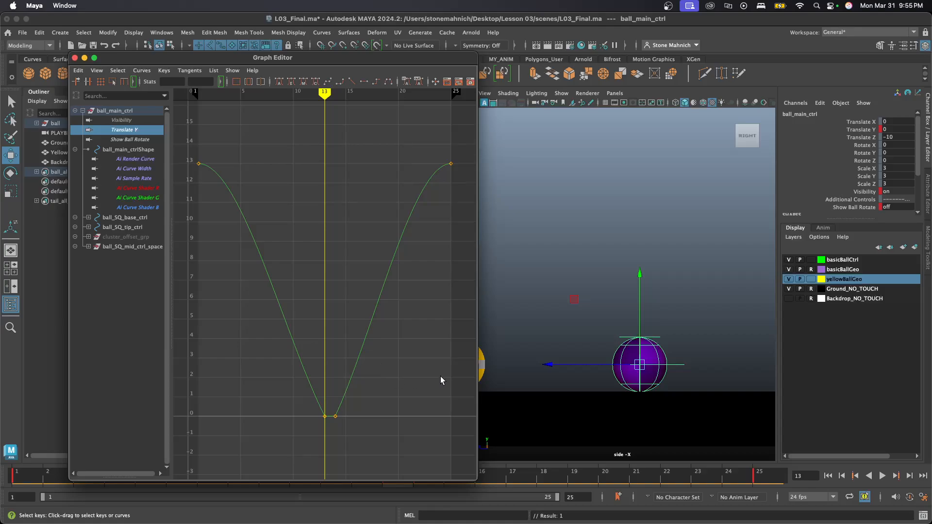
- Start looping playback and break the tangents of the purple ball's Translate Y keys at frames 13 and 14
{"action": "left_click", "coordinate": [883, 476]}
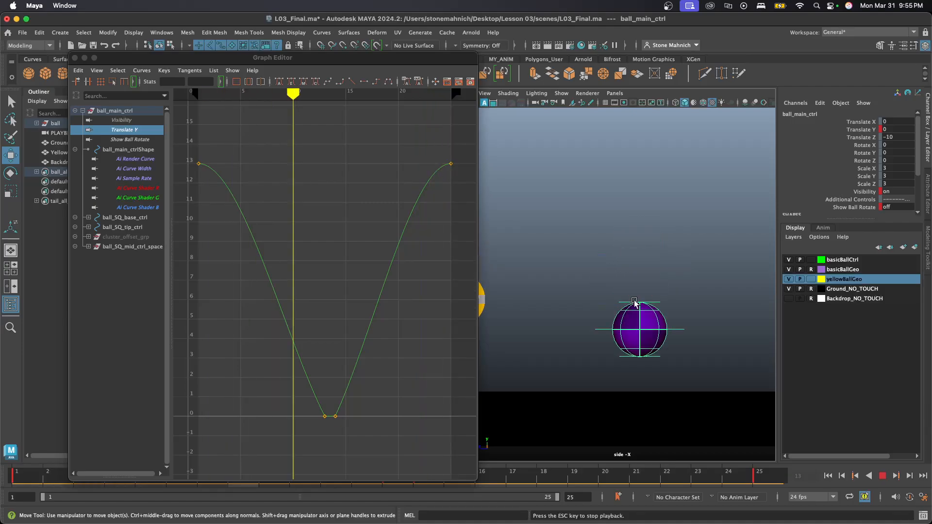
{"action": "left_click_drag", "start_coordinate": [307, 433], "coordinate": [368, 380]}
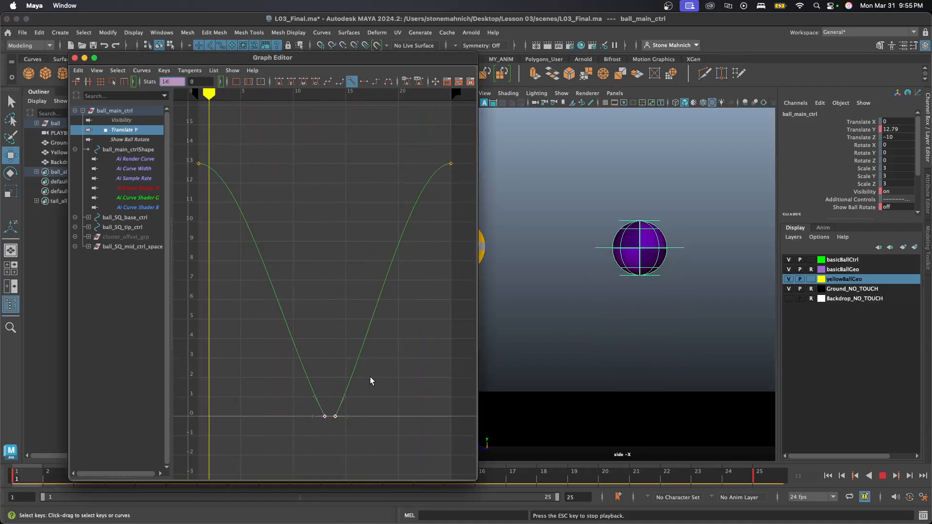
{"action": "left_click", "coordinate": [187, 71]}
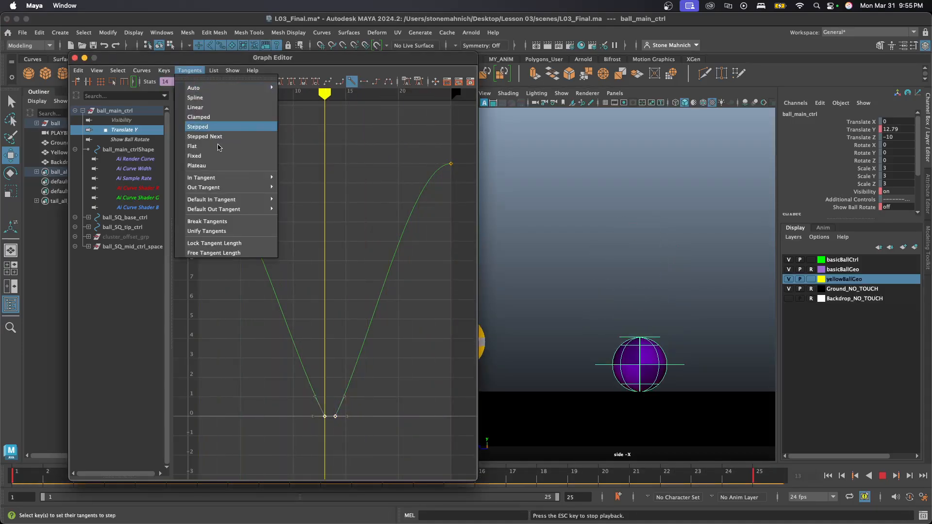
{"action": "left_click", "coordinate": [228, 222]}
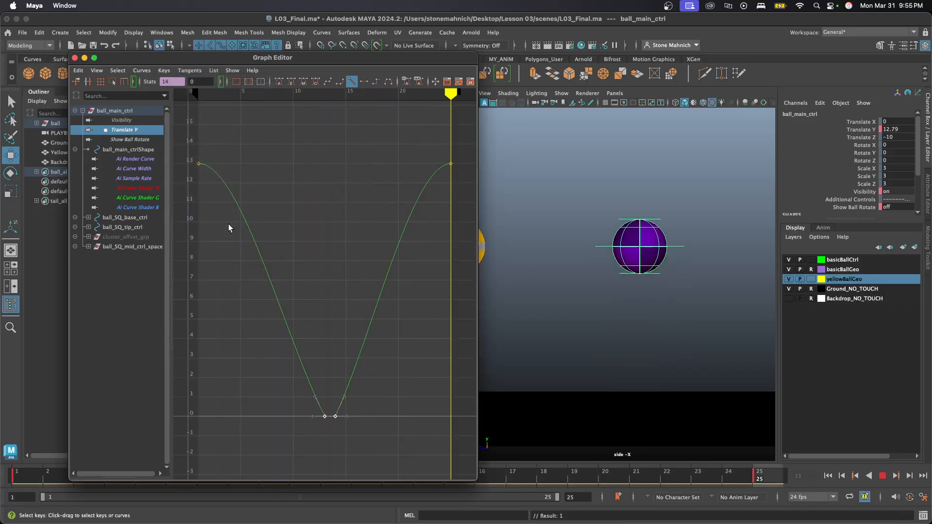
- Steepen the incoming handle of the frame 13 key and the outgoing handle of the frame 14 key for a sharper contact
{"action": "left_click", "coordinate": [317, 396]}
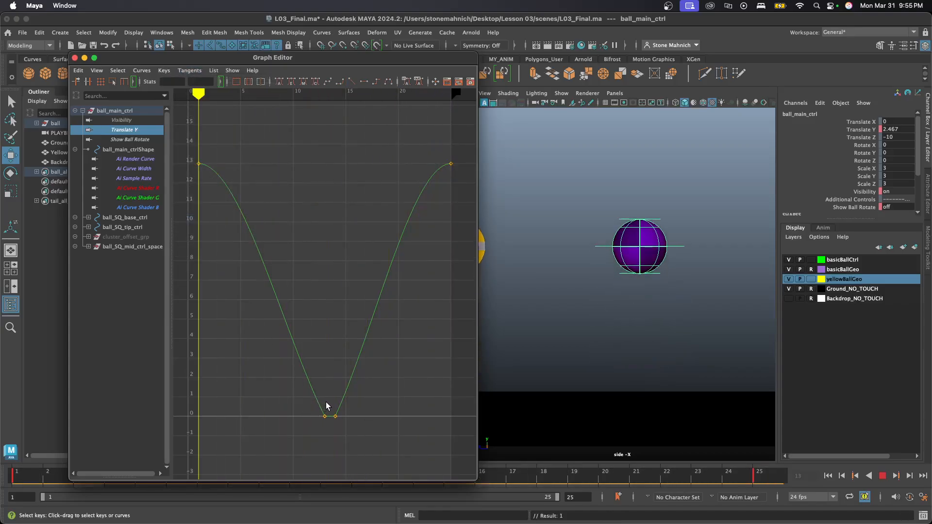
{"action": "left_click", "coordinate": [325, 416]}
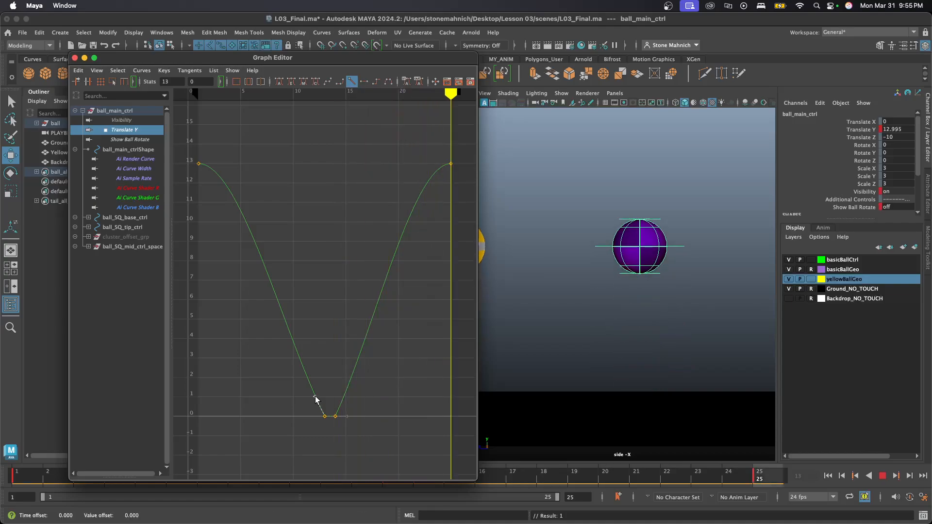
{"action": "left_click_drag", "start_coordinate": [316, 399], "coordinate": [321, 395]}
{"action": "left_click", "coordinate": [335, 416]}
{"action": "left_click_drag", "start_coordinate": [339, 410], "coordinate": [338, 398]}
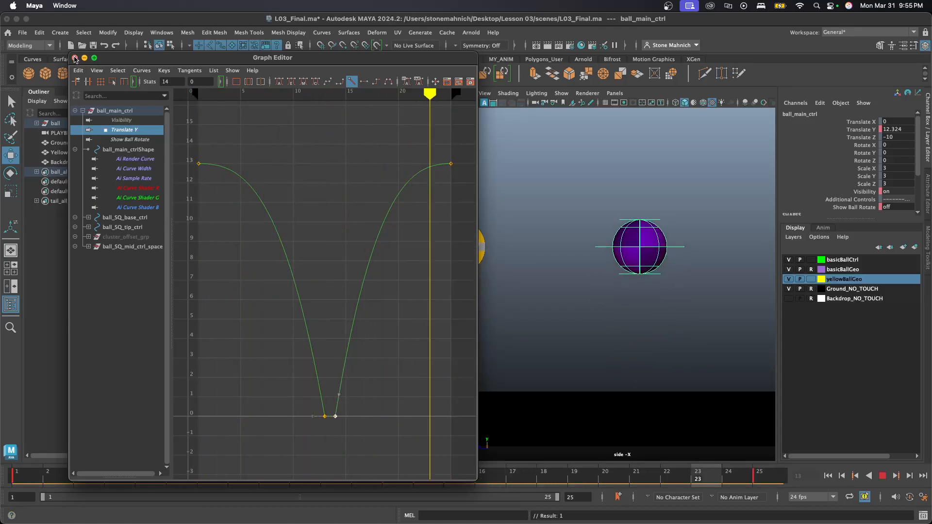
- Close the Graph Editor, review the reshaped bounce in playback, stop at frame 14 and save the scene
{"action": "left_click", "coordinate": [75, 57]}
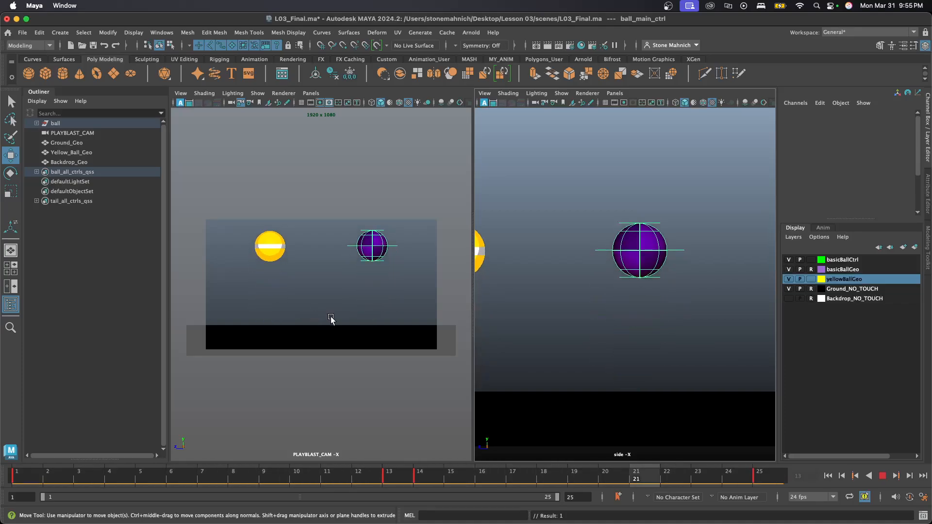
{"action": "left_click", "coordinate": [885, 476]}
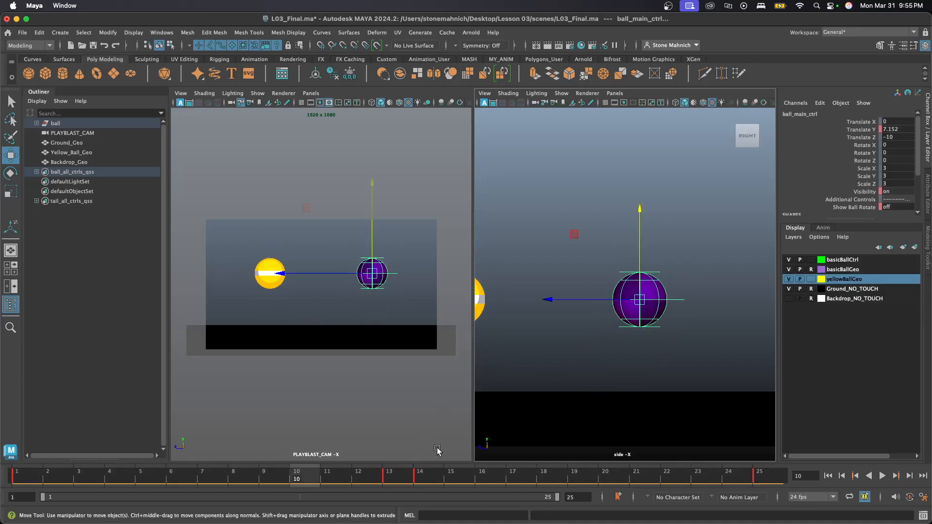
{"action": "key", "text": "alt+v"}
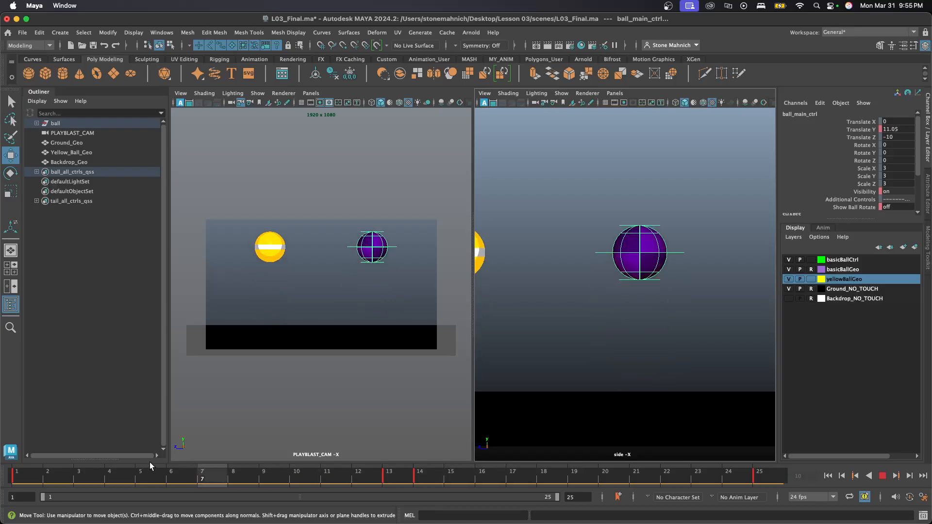
{"action": "key", "text": "alt+v"}
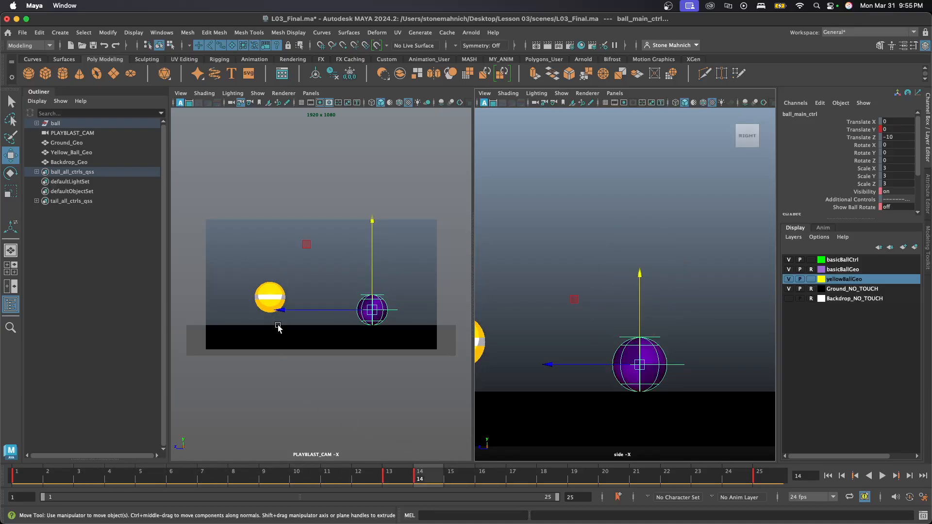
{"action": "key", "text": "ctrl+s"}
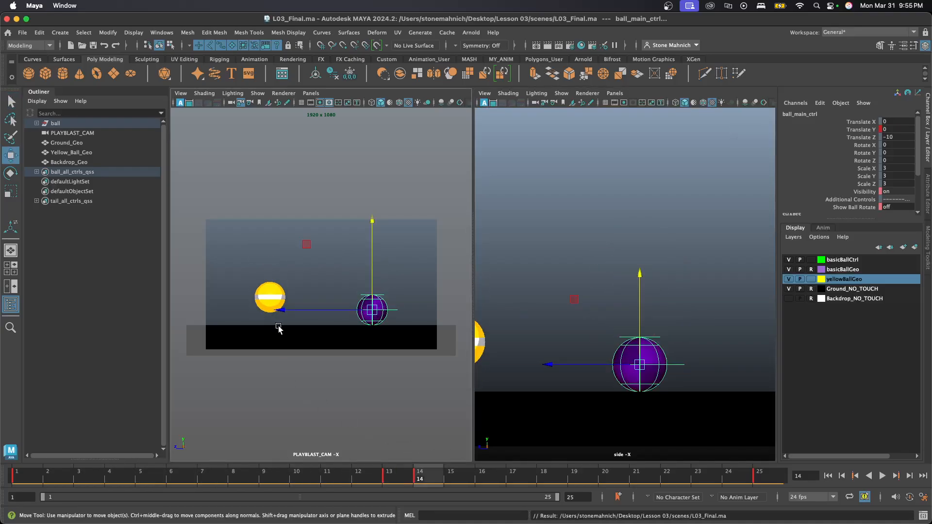
- Examine the purple ball's tip and base squash controls at frame 9 by selecting them individually and together in the side view
{"action": "left_click", "coordinate": [542, 316]}
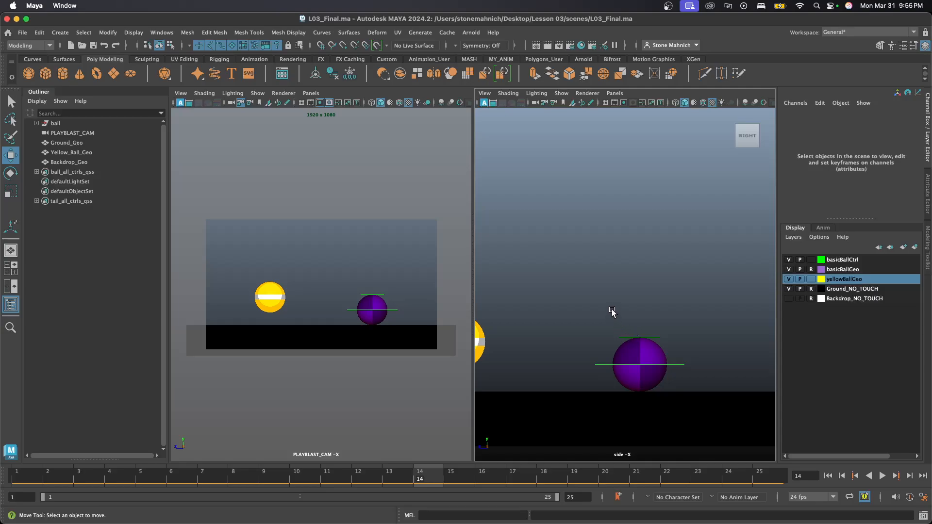
{"action": "left_click_drag", "start_coordinate": [612, 312], "coordinate": [670, 351]}
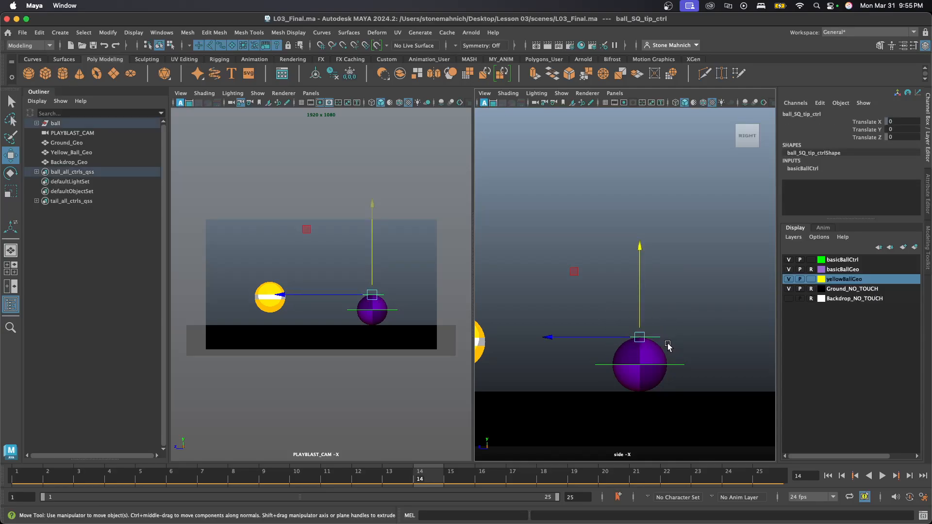
{"action": "left_click", "coordinate": [542, 349]}
{"action": "left_click_drag", "start_coordinate": [387, 479], "coordinate": [270, 476]}
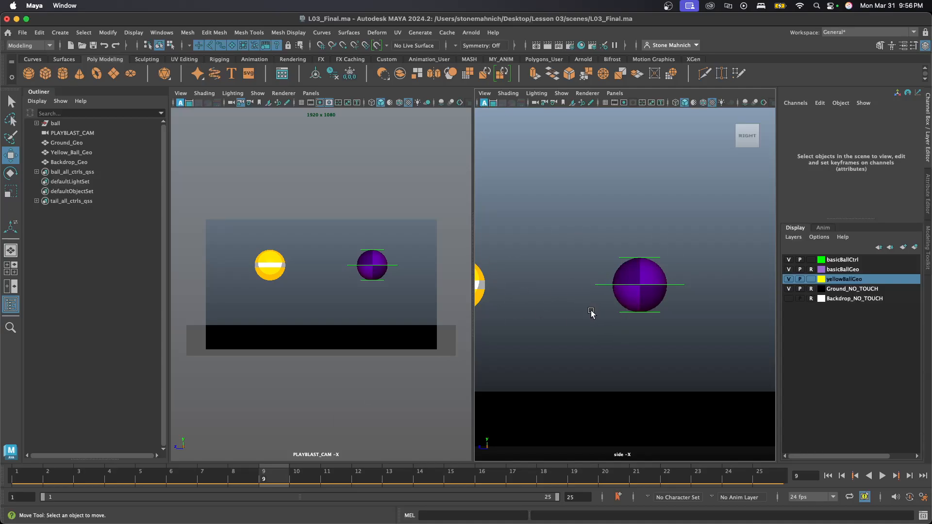
{"action": "left_click_drag", "start_coordinate": [605, 212], "coordinate": [699, 267]}
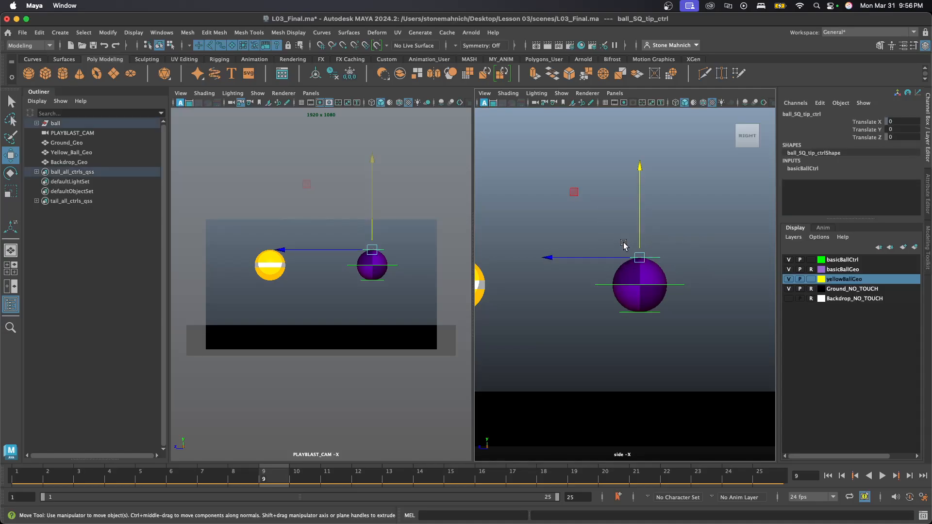
{"action": "left_click_drag", "start_coordinate": [586, 357], "coordinate": [693, 303]}
{"action": "left_click", "coordinate": [596, 344]}
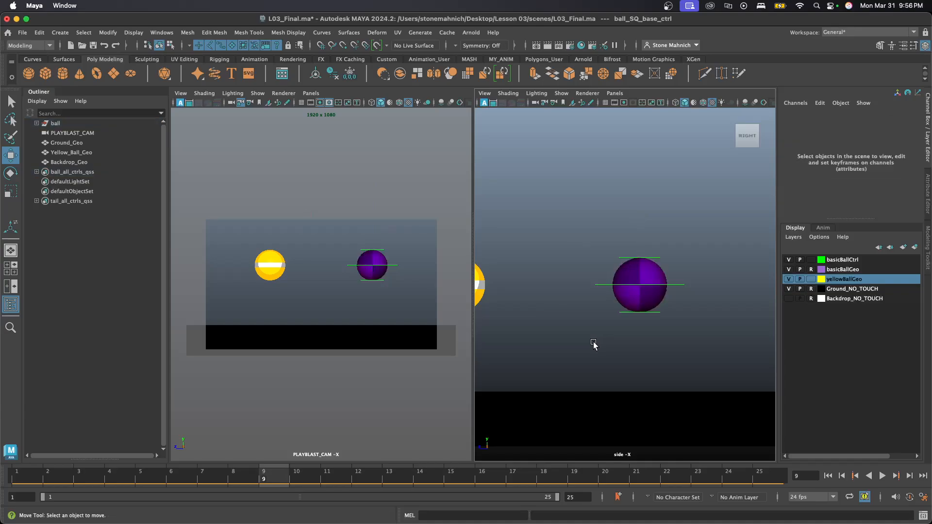
{"action": "left_click_drag", "start_coordinate": [556, 352], "coordinate": [717, 226]}
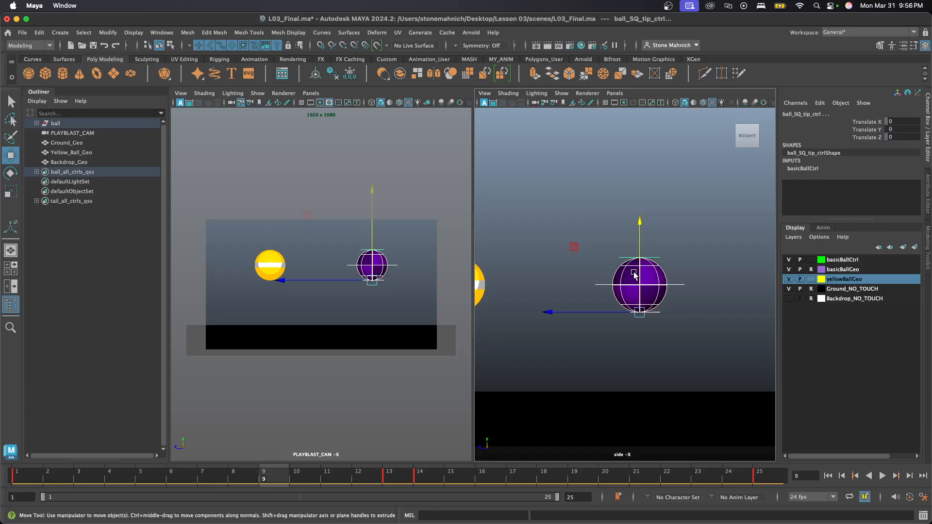
{"action": "left_click", "coordinate": [605, 241]}
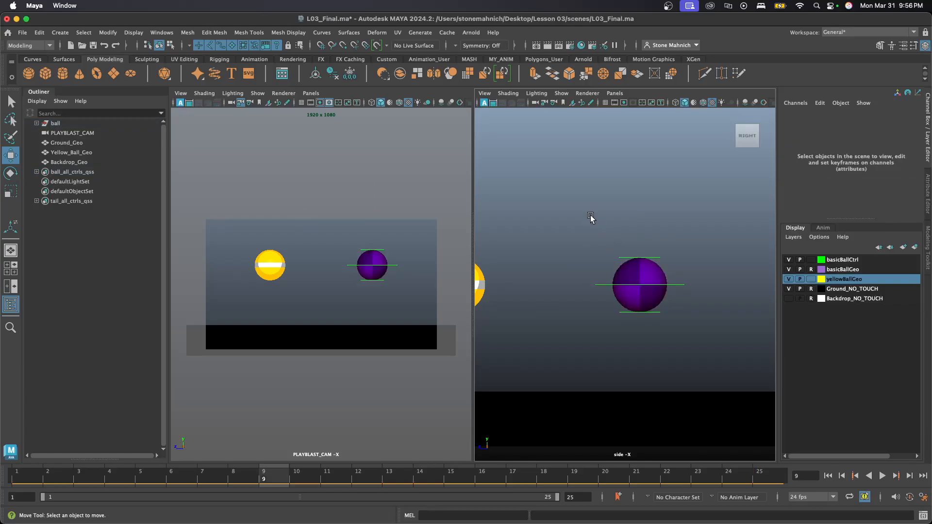
{"action": "left_click_drag", "start_coordinate": [592, 218], "coordinate": [698, 268]}
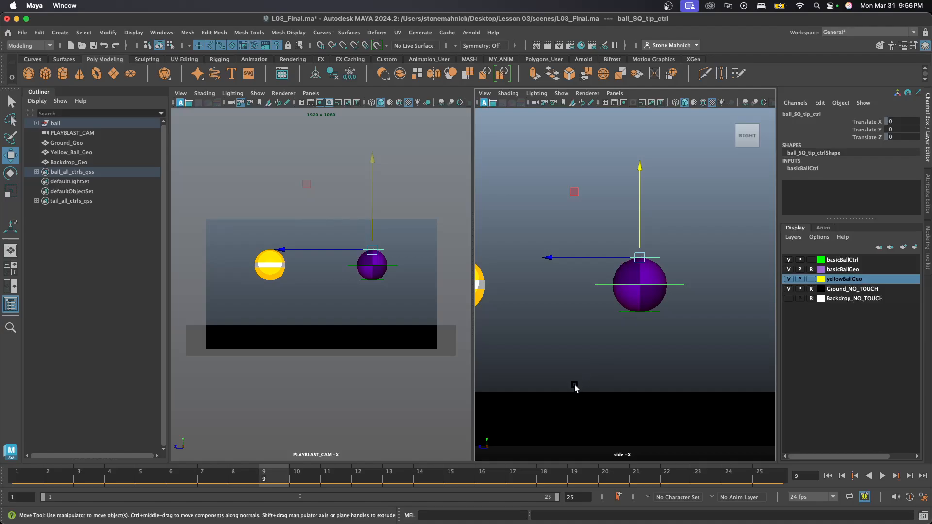
{"action": "left_click", "coordinate": [594, 349]}
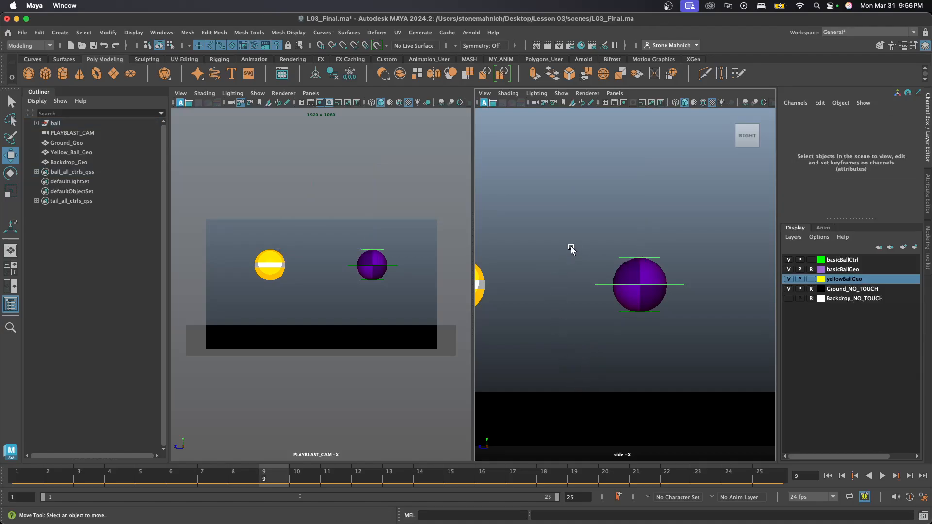
{"action": "left_click_drag", "start_coordinate": [580, 222], "coordinate": [692, 268]}
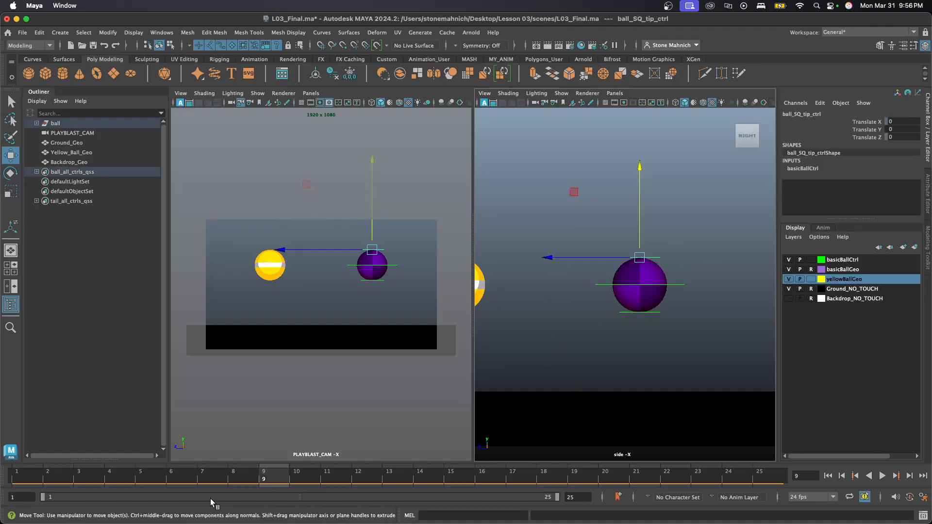
- Key the purple ball's upper squash control at its neutral Translate Y of 0 on frames 1 and 25
{"action": "key", "text": "alt+shift+v"}
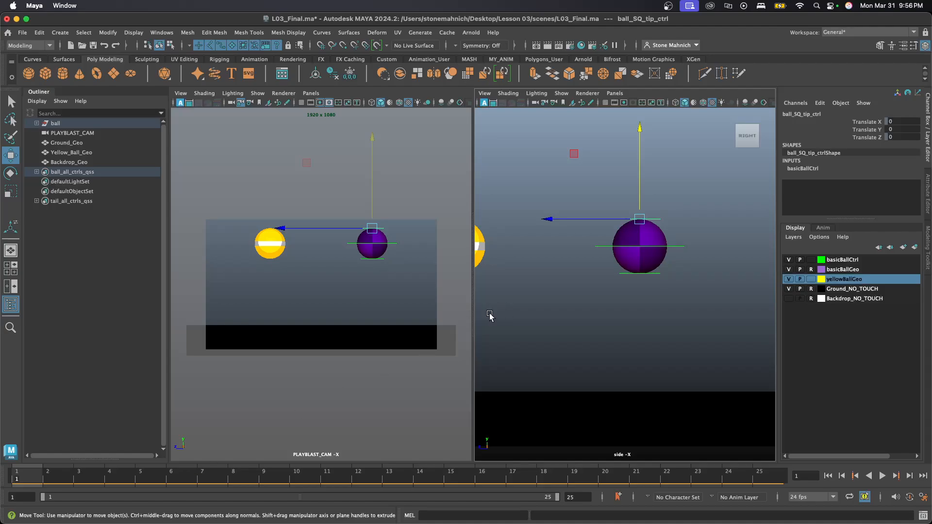
{"action": "left_click", "coordinate": [607, 255]}
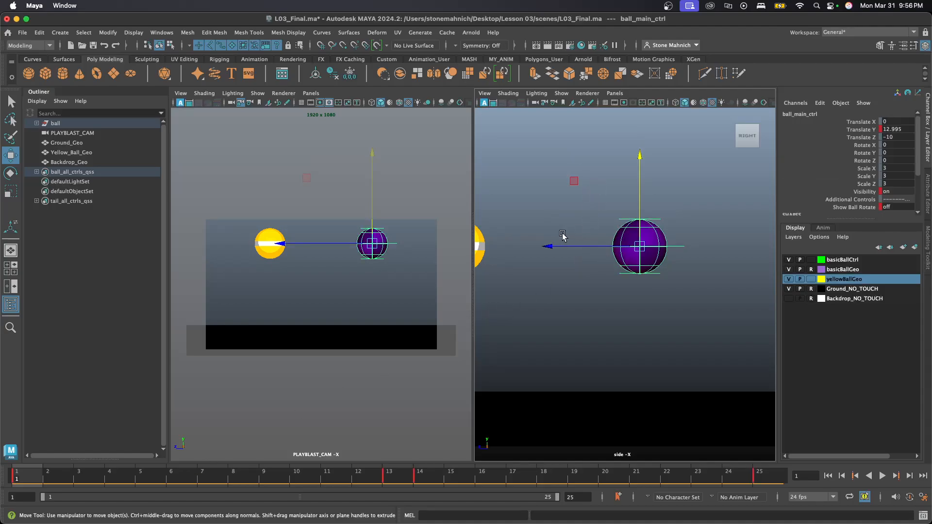
{"action": "left_click_drag", "start_coordinate": [606, 191], "coordinate": [687, 230]}
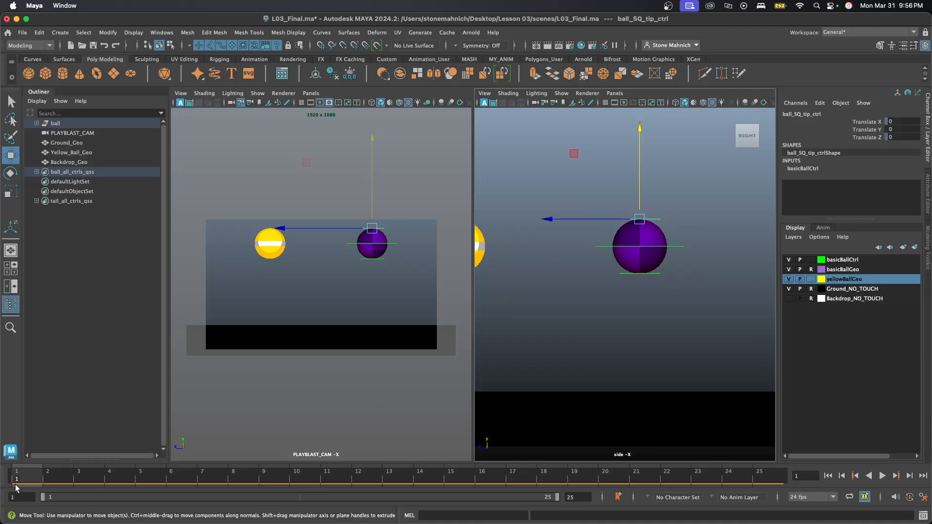
{"action": "key", "text": "s"}
{"action": "left_click", "coordinate": [776, 481]}
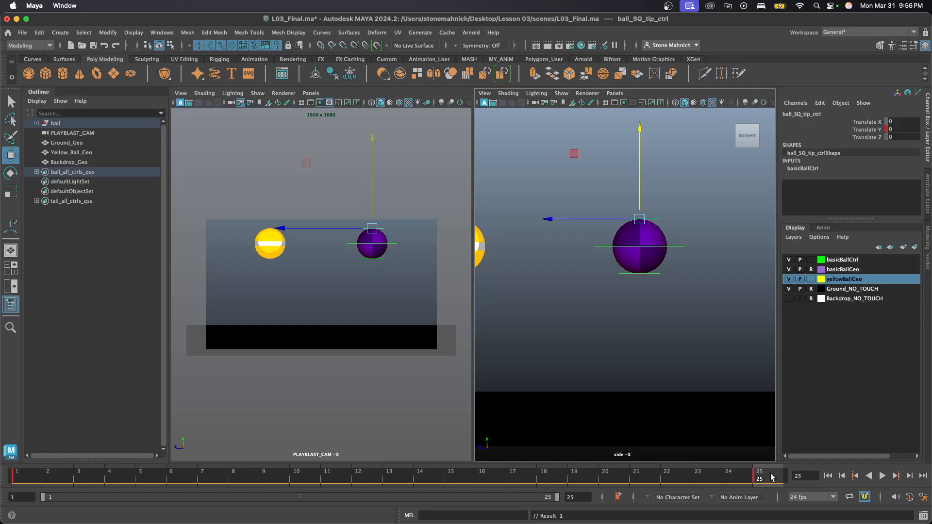
{"action": "left_click", "coordinate": [23, 478]}
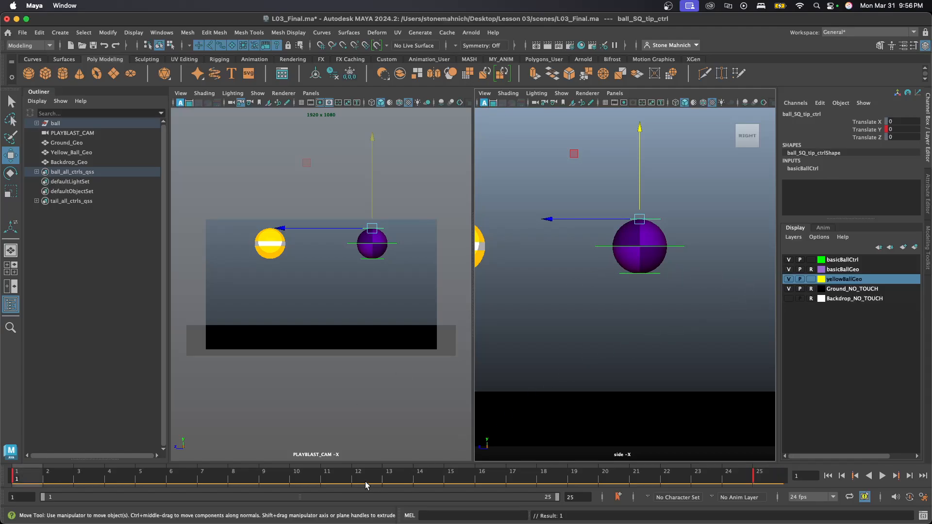
- Squash the purple ball against the ground at frame 13 by lowering its upper squash control to about -0.516 in Translate Y
{"action": "left_click_drag", "start_coordinate": [361, 481], "coordinate": [389, 480]}
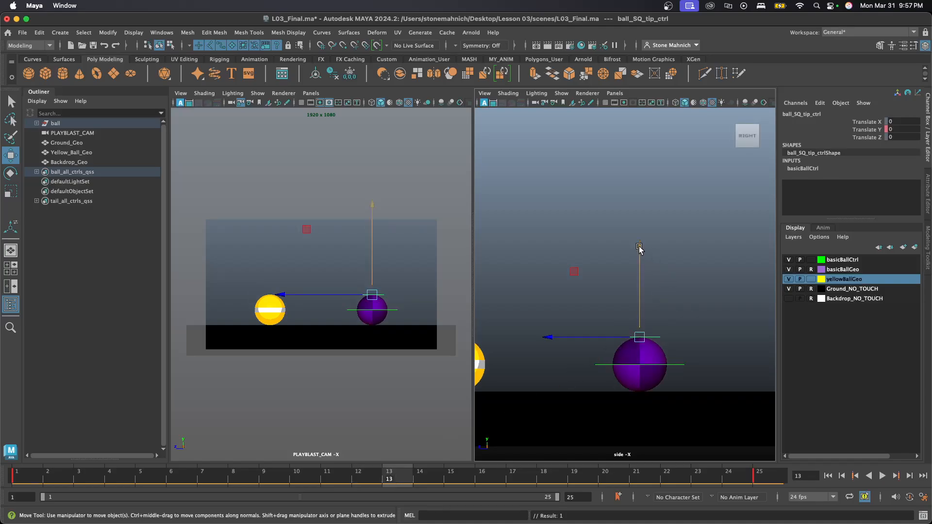
{"action": "left_click_drag", "start_coordinate": [640, 248], "coordinate": [641, 264]}
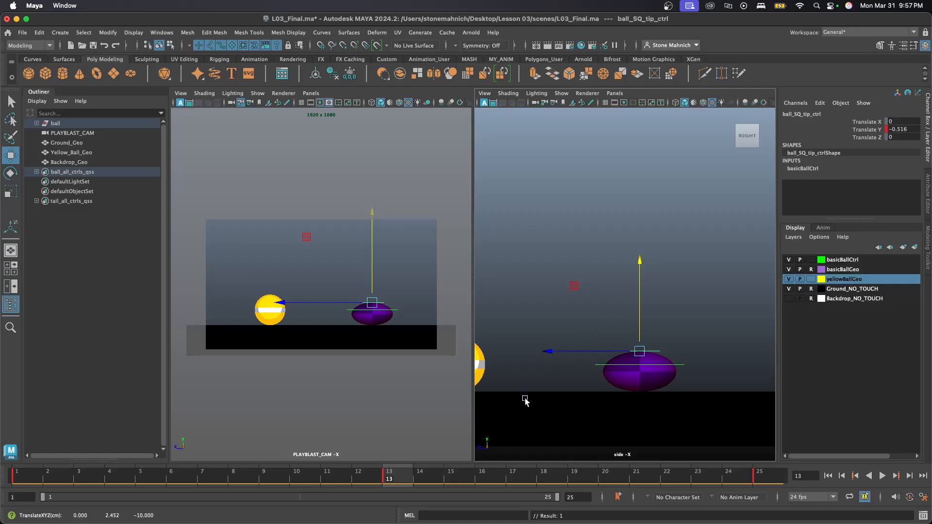
{"action": "left_click", "coordinate": [427, 480]}
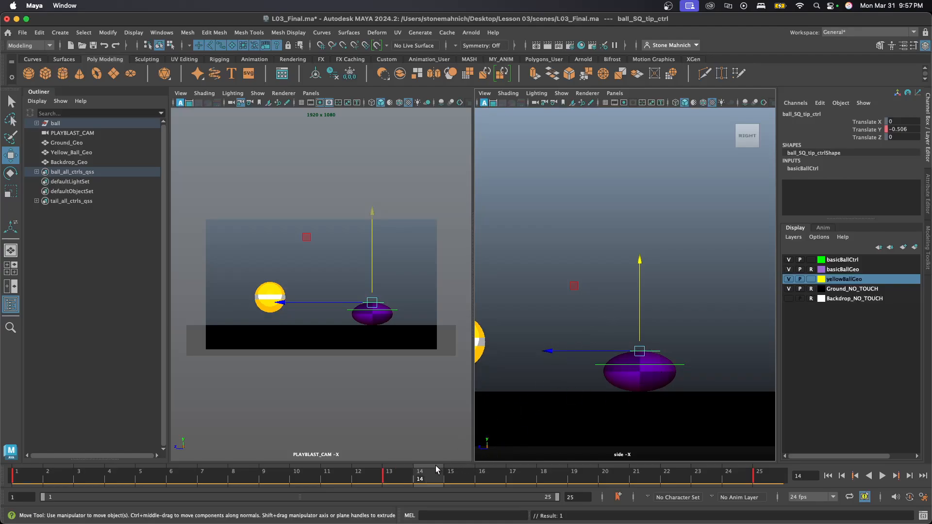
{"action": "left_click", "coordinate": [389, 479]}
- Stretch the purple ball at frame 14 by raising its upper squash control to about 0.58 in Translate Y, and key it
{"action": "left_click", "coordinate": [429, 479]}
{"action": "left_click_drag", "start_coordinate": [639, 263], "coordinate": [641, 234]}
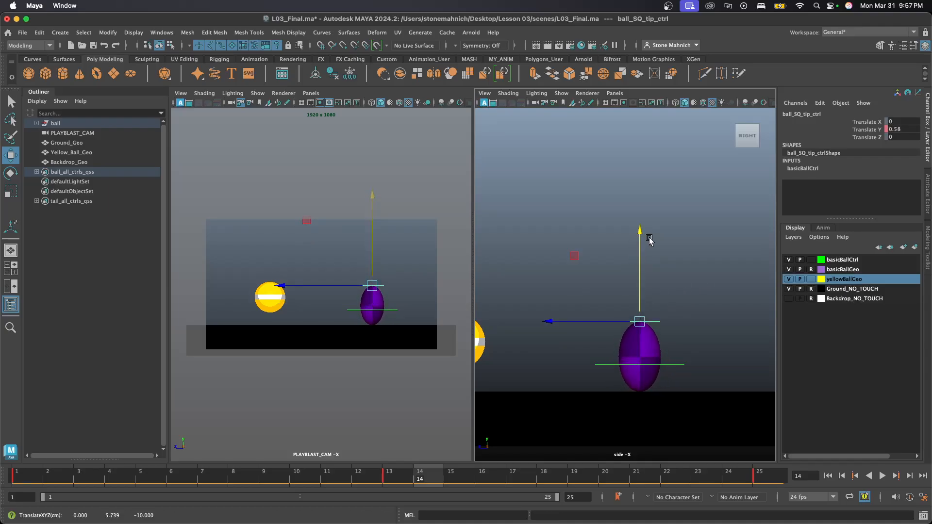
{"action": "key", "text": "s"}
- Compare the purple ball's neutral, squashed and stretched poses by moving back and forth between its keys
{"action": "key", "text": "comma"}
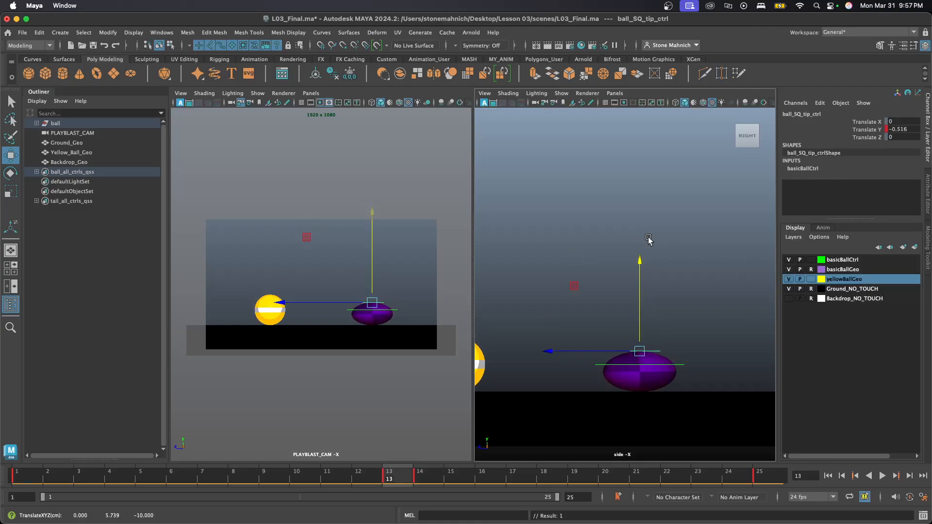
{"action": "key", "text": "period"}
{"action": "key", "text": "comma"}
{"action": "key", "text": "period"}
{"action": "key", "text": "comma"}
{"action": "key", "text": "comma"}
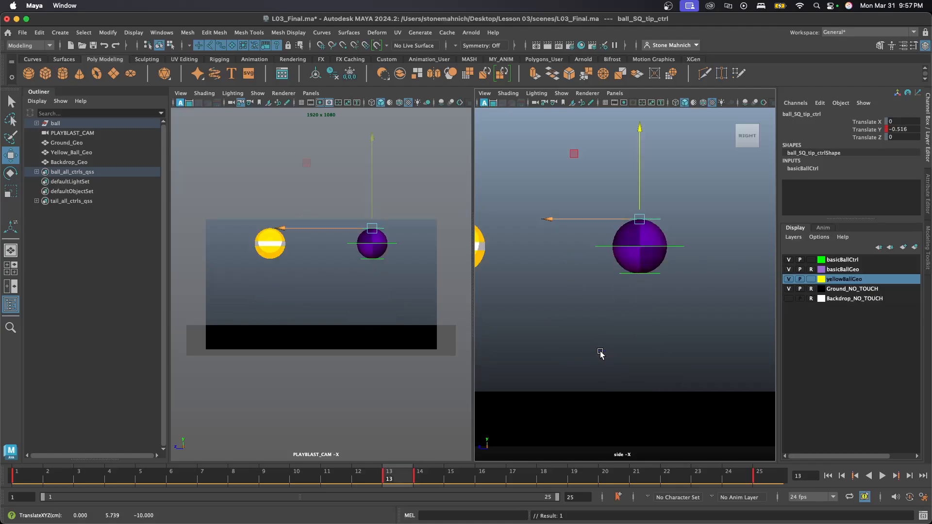
{"action": "key", "text": "period"}
{"action": "key", "text": "comma"}
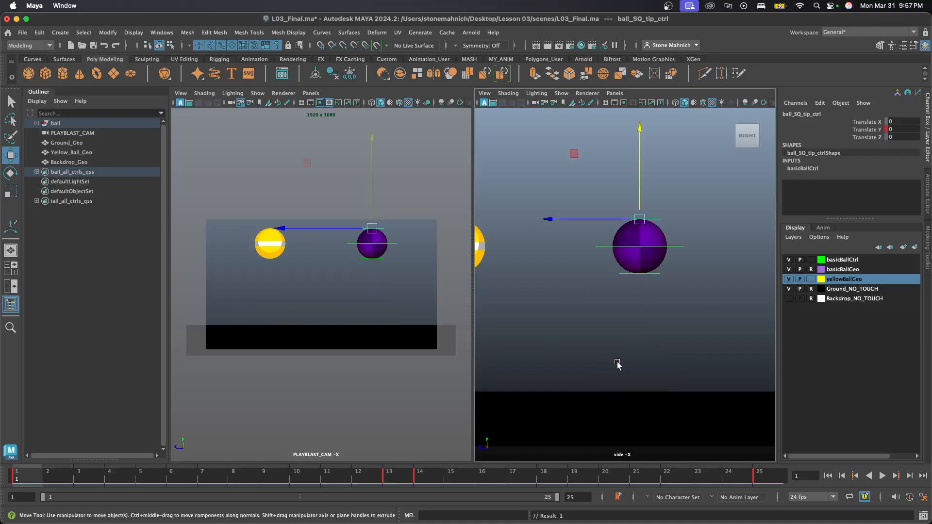
{"action": "key", "text": "period"}
{"action": "key", "text": "period"}
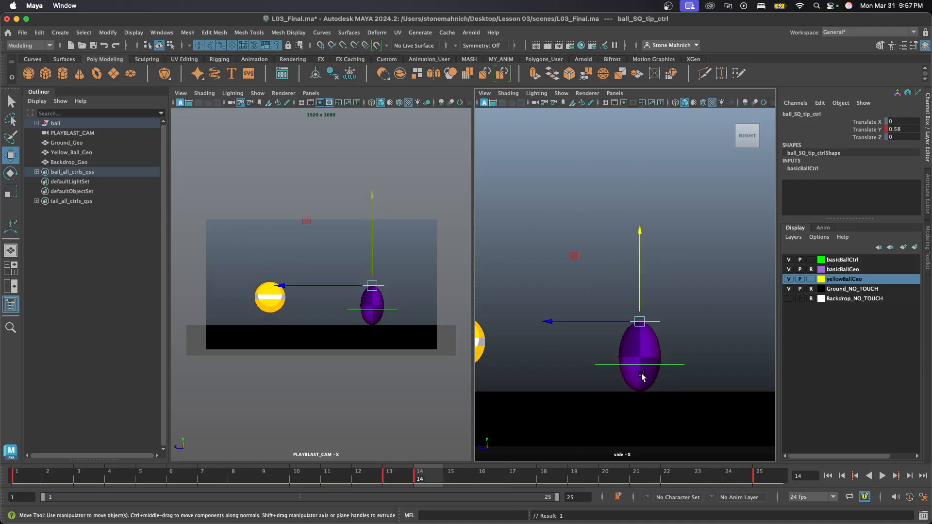
{"action": "key", "text": "comma"}
{"action": "key", "text": "period"}
- Deselect the control and play the animation to review the purple ball's squash and stretch, then stop playback
{"action": "left_click", "coordinate": [718, 297]}
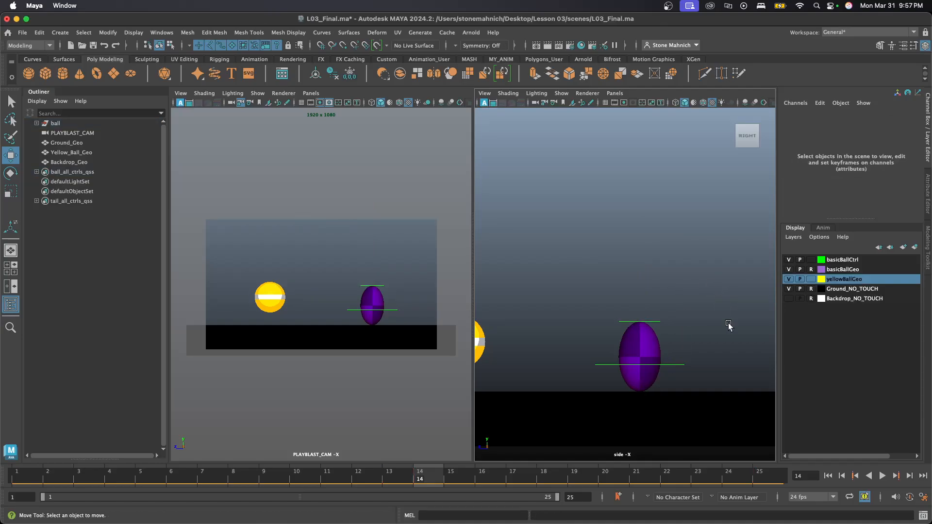
{"action": "left_click", "coordinate": [882, 476]}
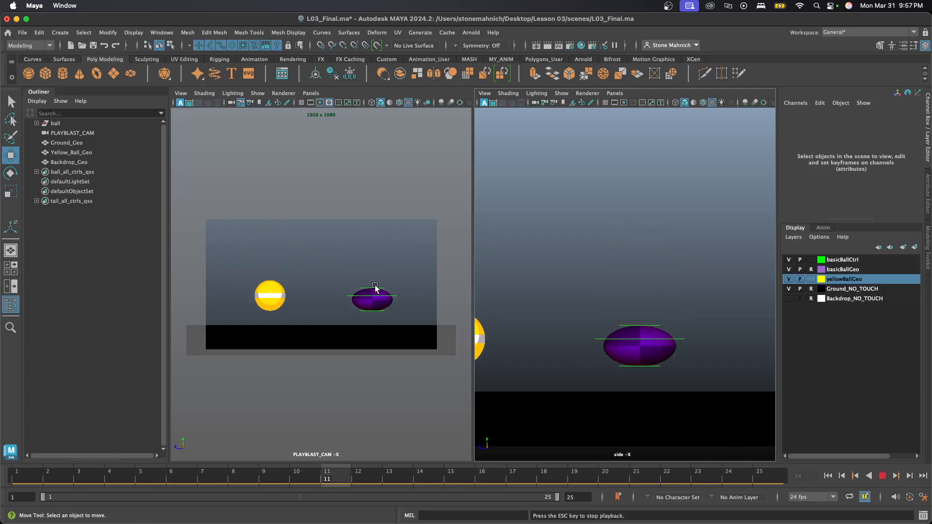
{"action": "key", "text": "Escape"}
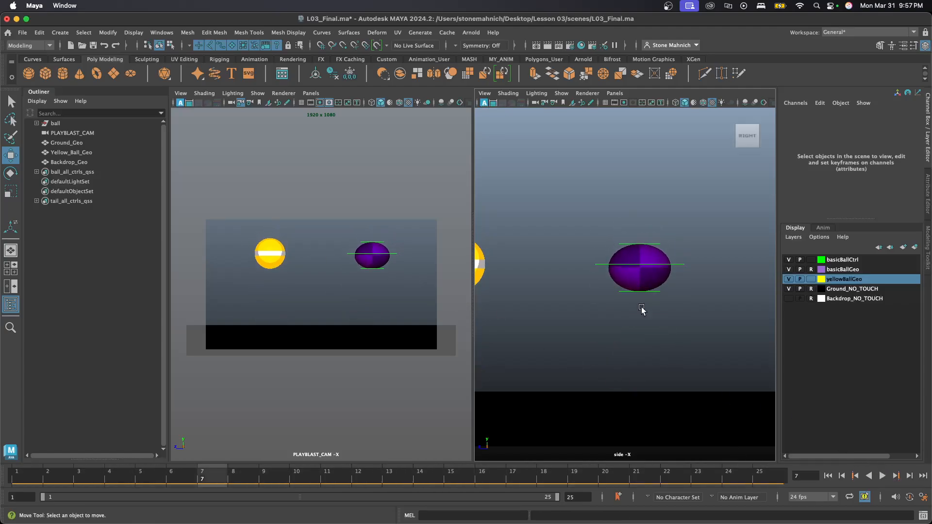
- Stretch the purple ball at frame 12 by raising its upper squash control to about 0.57 in Translate Y, and review the playback
{"action": "left_click_drag", "start_coordinate": [641, 239], "coordinate": [686, 249]}
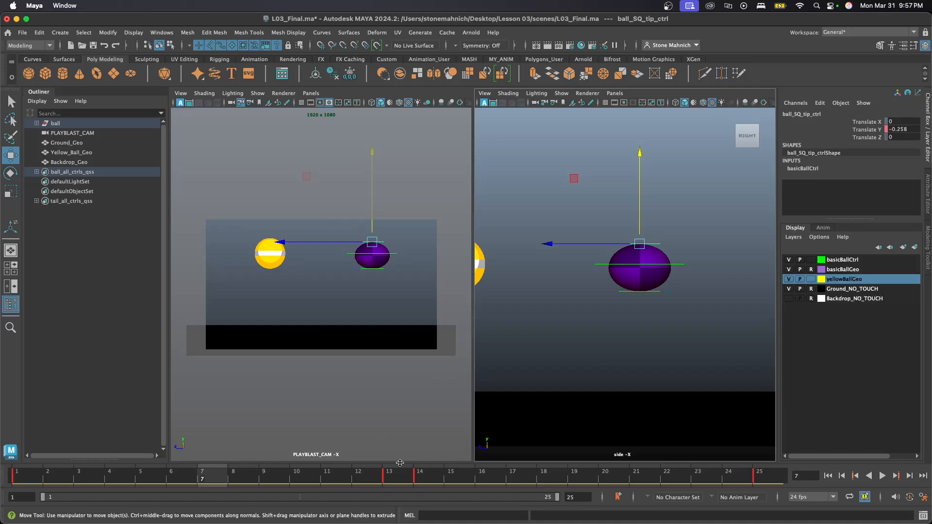
{"action": "key", "text": "alt+v"}
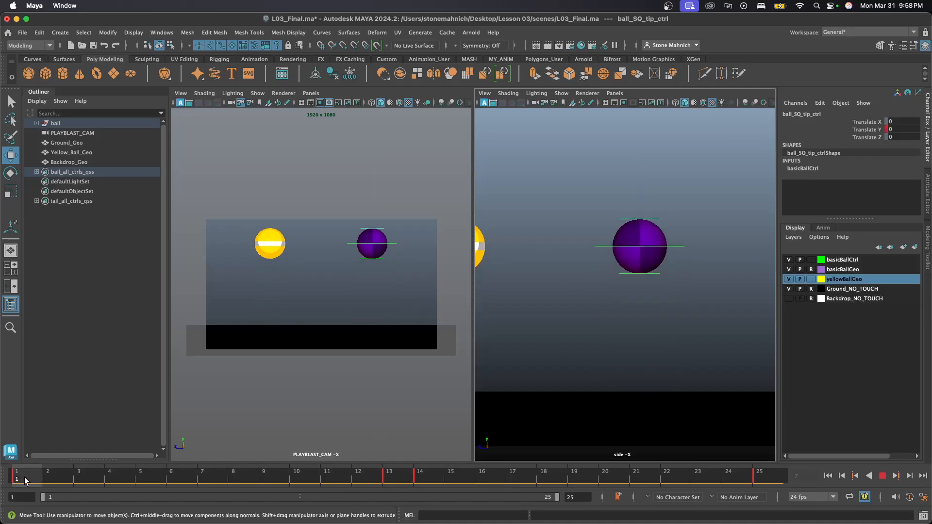
{"action": "mouse_move", "coordinate": [29, 478]}
{"action": "left_mouse_down"}
{"action": "mouse_move", "coordinate": [243, 468]}
{"action": "mouse_move", "coordinate": [16, 476]}
{"action": "mouse_move", "coordinate": [327, 468]}
{"action": "mouse_move", "coordinate": [21, 464]}
{"action": "left_mouse_up"}
{"action": "left_click_drag", "start_coordinate": [383, 472], "coordinate": [355, 480]}
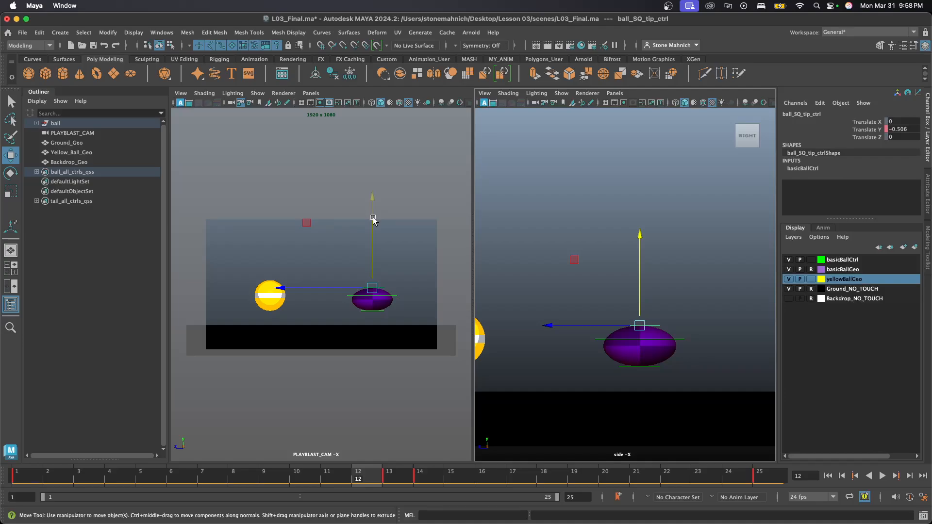
{"action": "left_click_drag", "start_coordinate": [374, 220], "coordinate": [369, 206]}
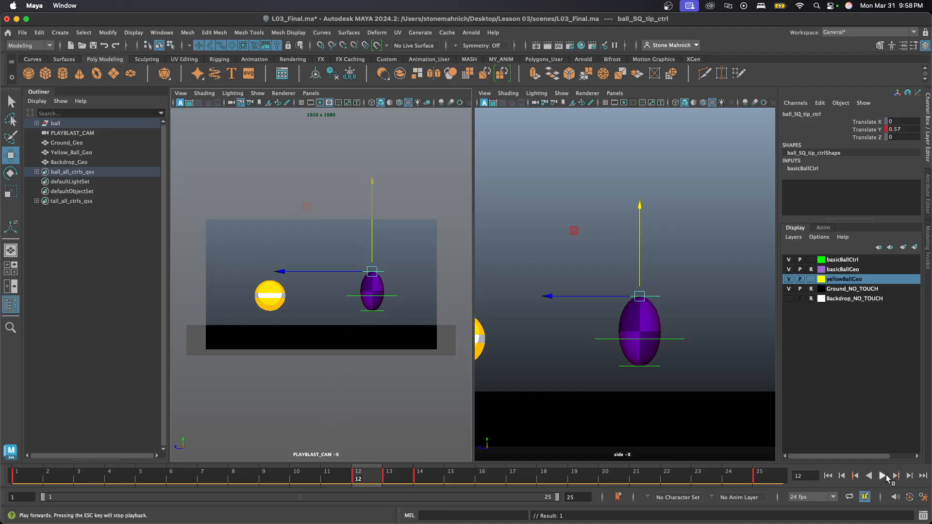
{"action": "left_click", "coordinate": [883, 476]}
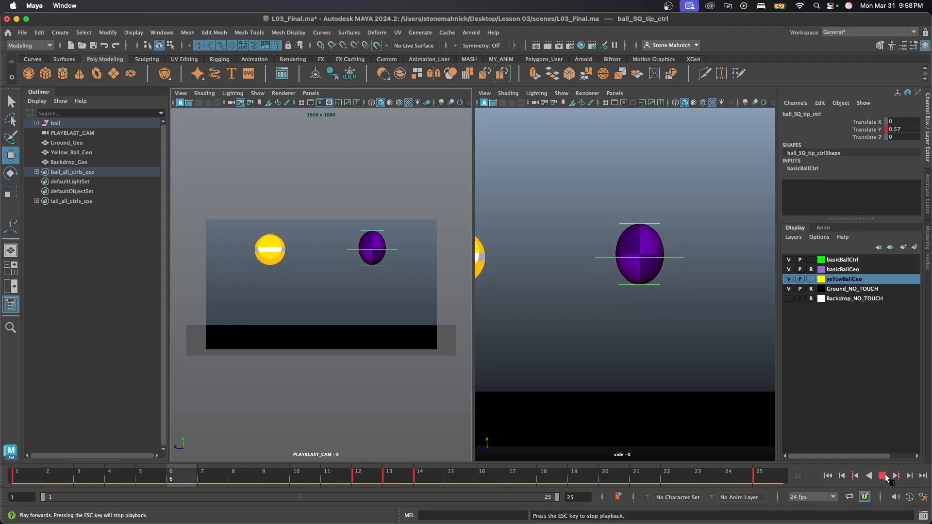
{"action": "left_click", "coordinate": [884, 476]}
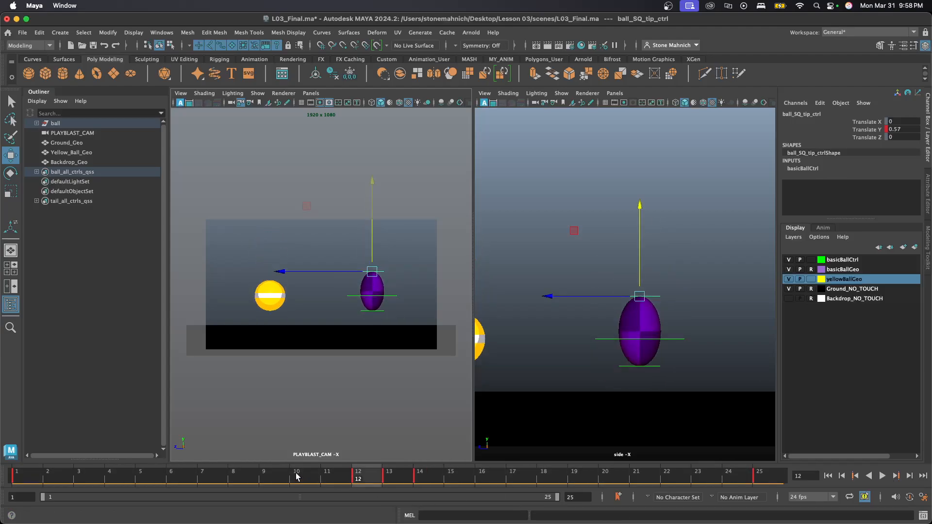
- Restore the purple ball's round shape at frame 7 by setting the upper squash control's Translate Y to 0
{"action": "key", "text": "alt+v"}
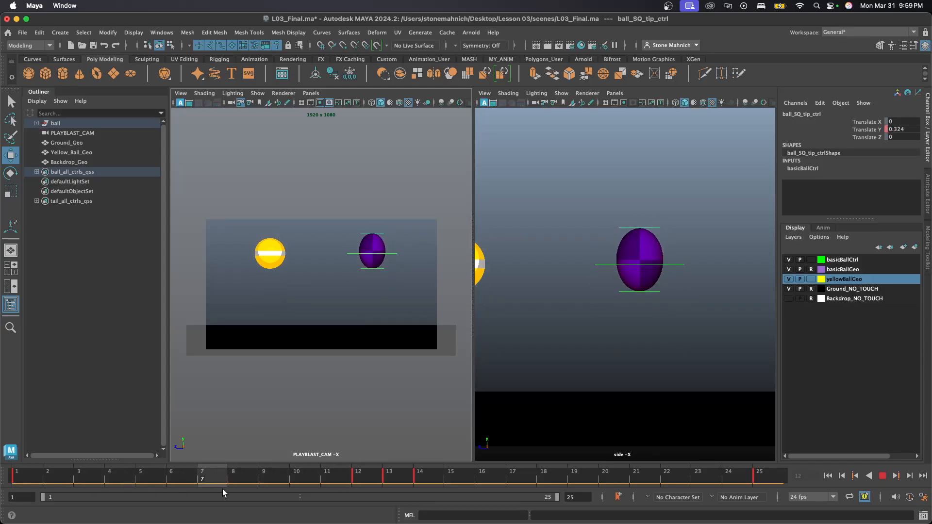
{"action": "left_click", "coordinate": [187, 468]}
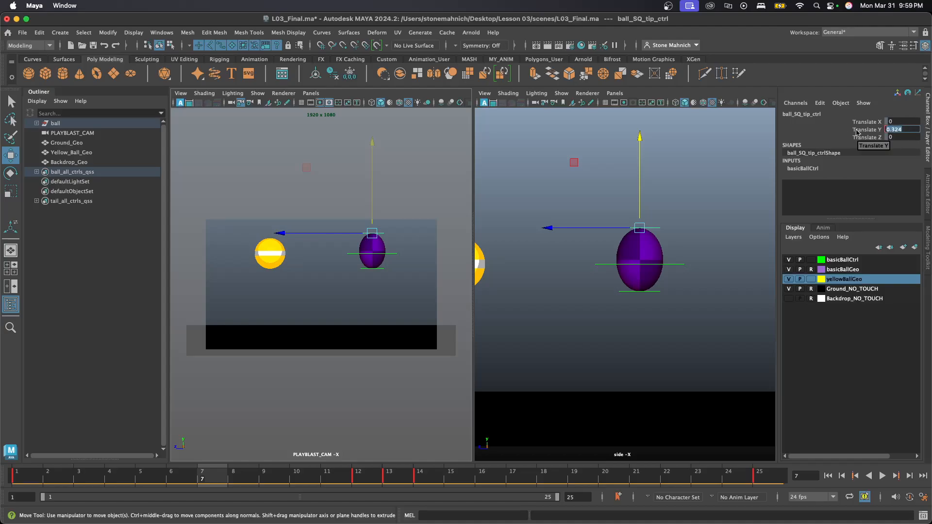
{"action": "key", "text": "Return"}
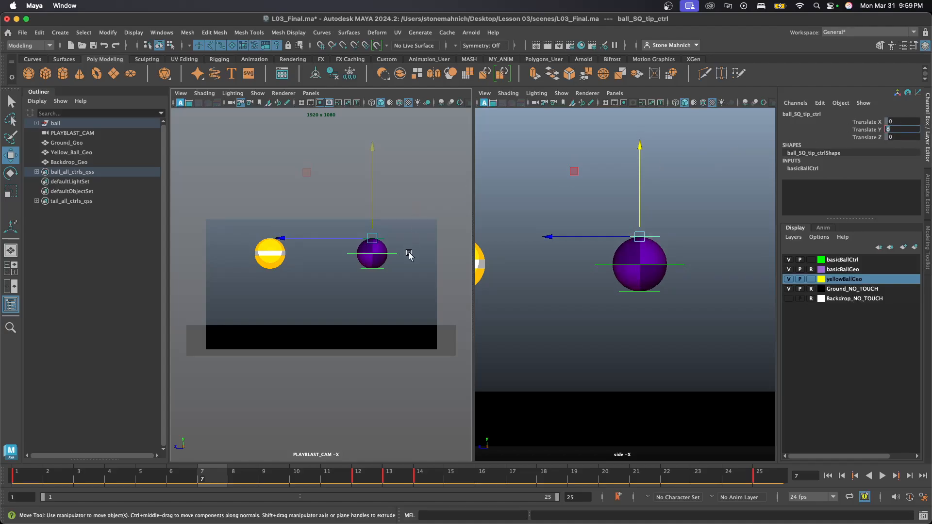
- Key the purple ball's upper squash control in its round shape at frame 7
{"action": "left_click", "coordinate": [397, 224]}
{"action": "left_click_drag", "start_coordinate": [340, 254], "coordinate": [340, 253]}
{"action": "key", "text": "s"}
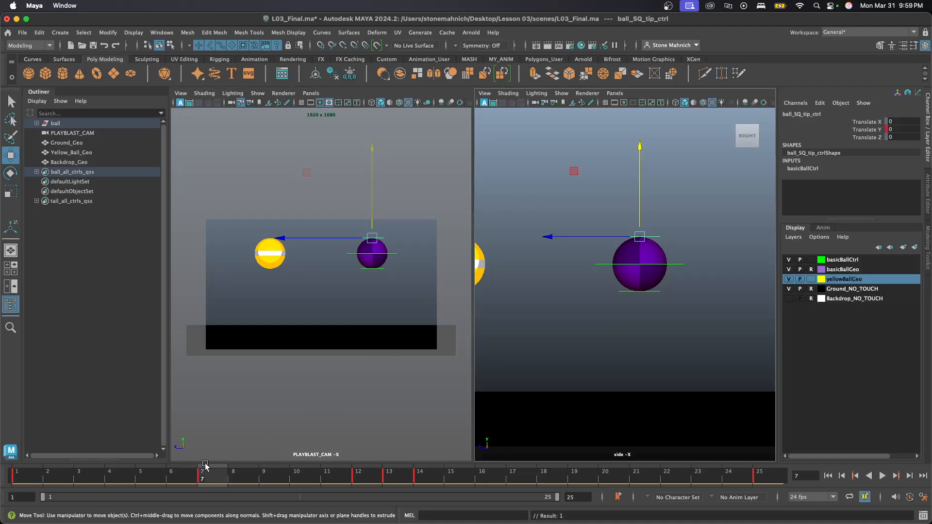
- Play and scrub the animation to review the purple ball's transition from round to stretched, then stop playback
{"action": "key", "text": "alt+v"}
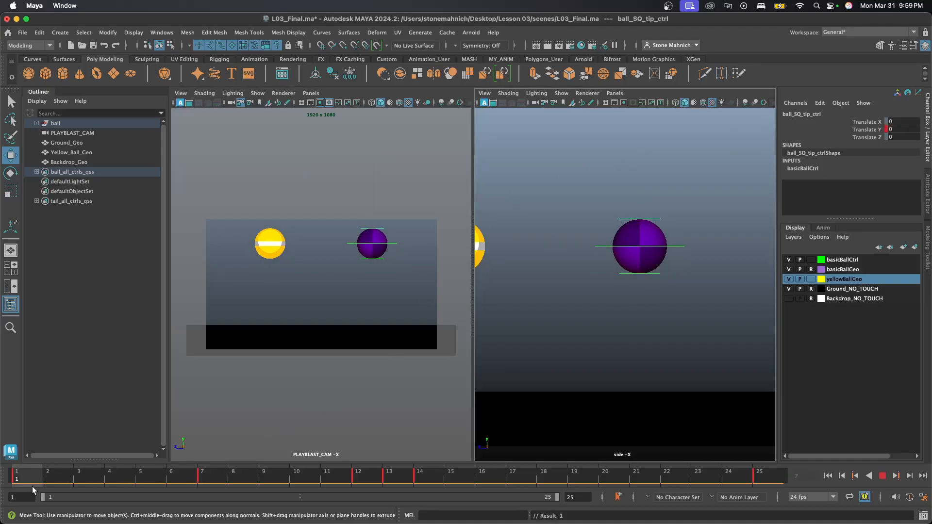
{"action": "key", "text": "alt+v"}
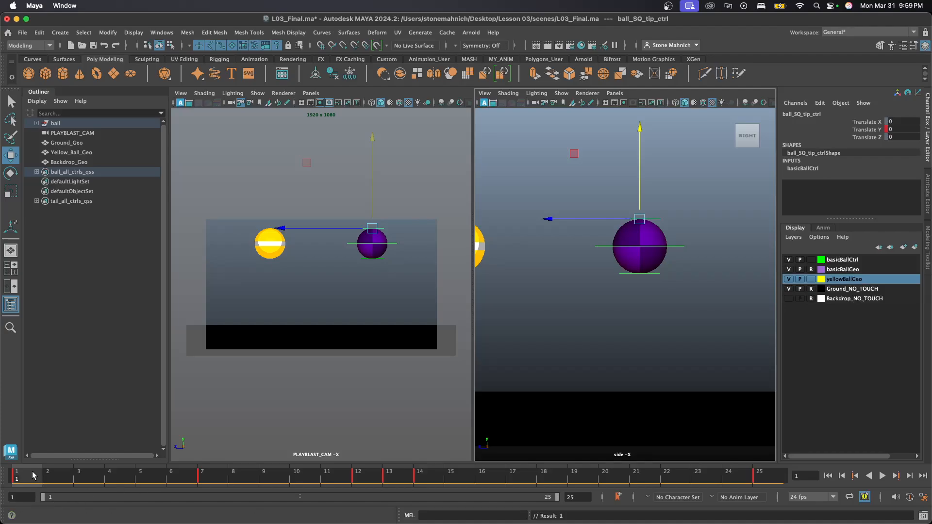
{"action": "key", "text": "alt+v"}
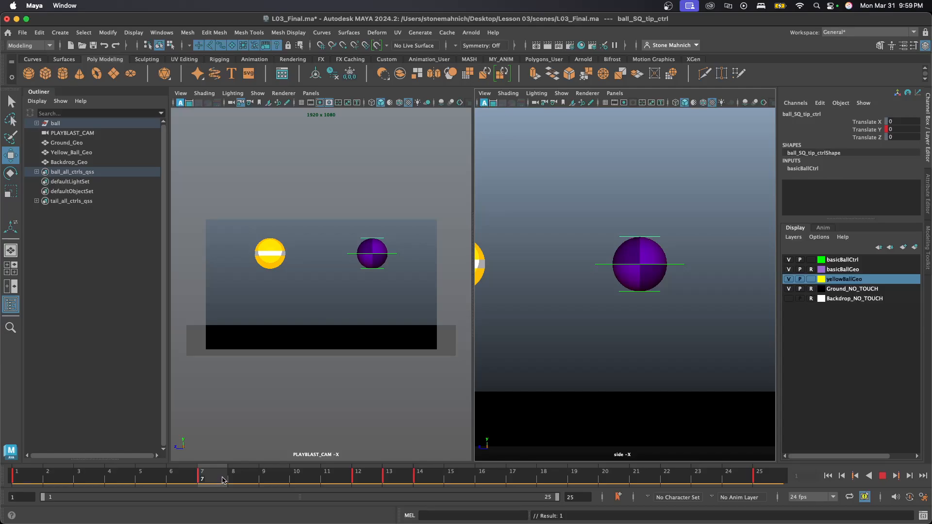
{"action": "mouse_move", "coordinate": [222, 481]}
{"action": "left_mouse_down"}
{"action": "mouse_move", "coordinate": [298, 475]}
{"action": "mouse_move", "coordinate": [192, 483]}
{"action": "mouse_move", "coordinate": [357, 477]}
{"action": "mouse_move", "coordinate": [207, 492]}
{"action": "mouse_move", "coordinate": [328, 478]}
{"action": "mouse_move", "coordinate": [204, 482]}
{"action": "mouse_move", "coordinate": [363, 480]}
{"action": "mouse_move", "coordinate": [29, 478]}
{"action": "left_mouse_up"}
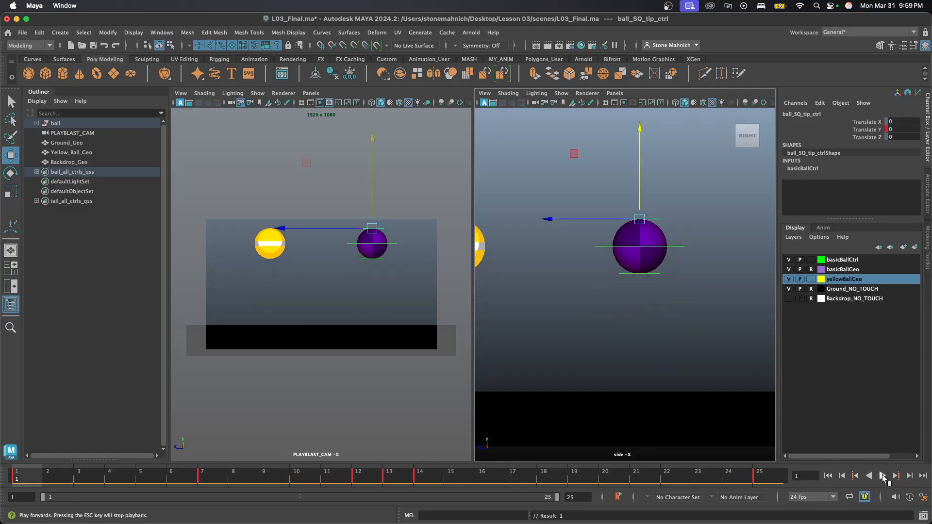
{"action": "left_click", "coordinate": [883, 477]}
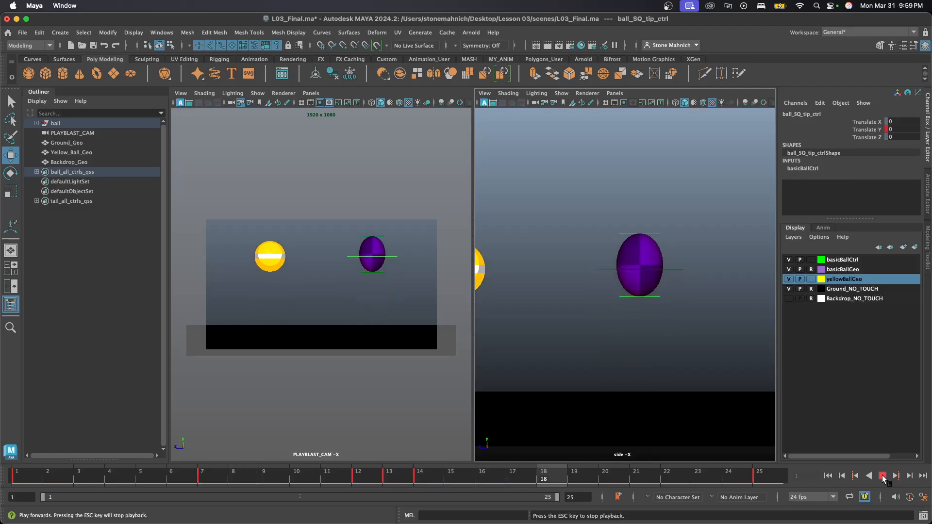
{"action": "left_click", "coordinate": [883, 476]}
- Restore the purple ball's round shape at frame 19 by setting the upper squash control's Translate Y to 0
{"action": "left_click_drag", "start_coordinate": [221, 470], "coordinate": [226, 476]}
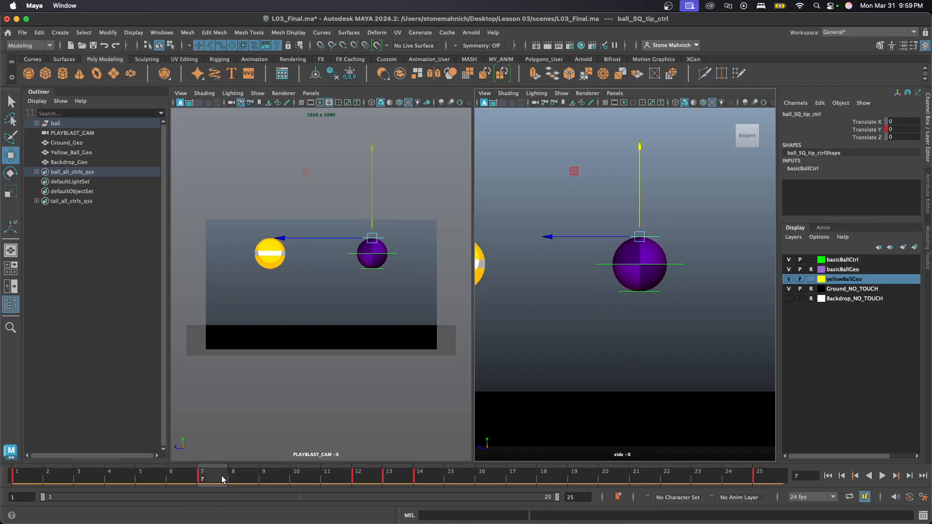
{"action": "key", "text": "alt+v"}
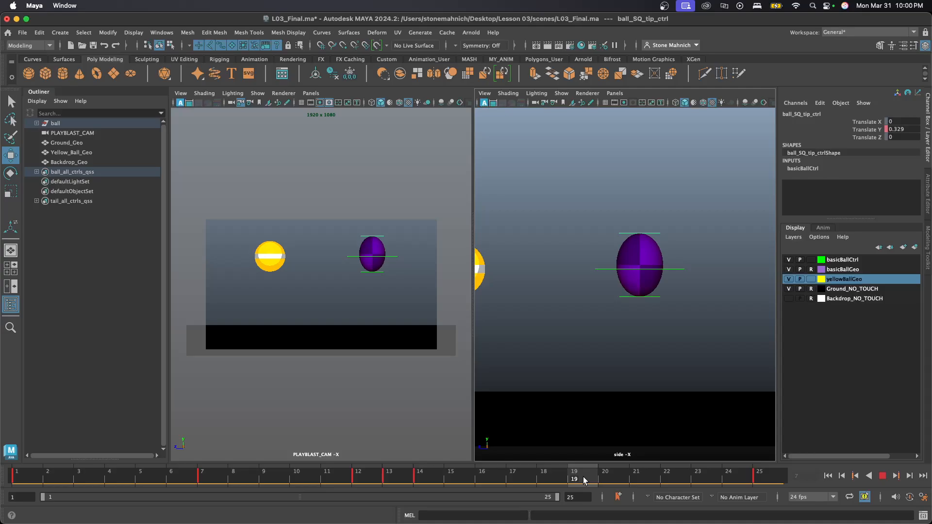
{"action": "left_click", "coordinate": [607, 479]}
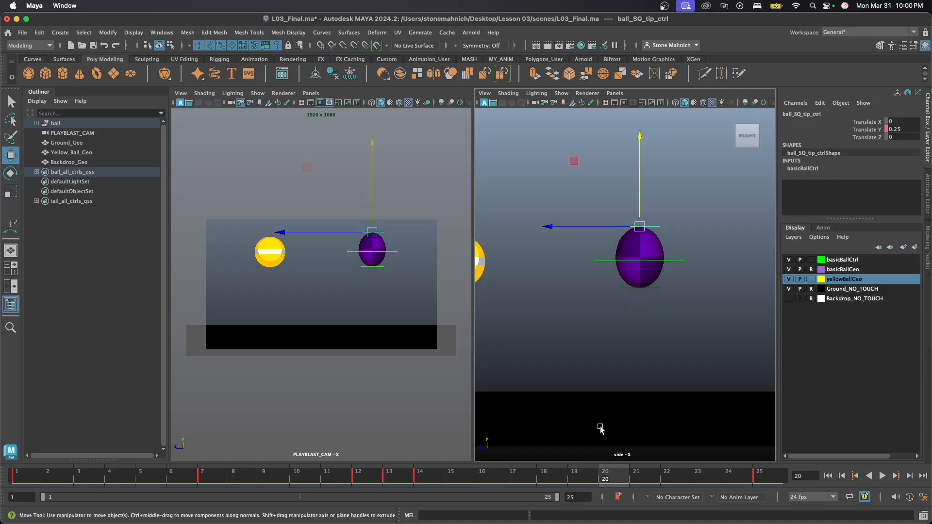
{"action": "left_click", "coordinate": [594, 476]}
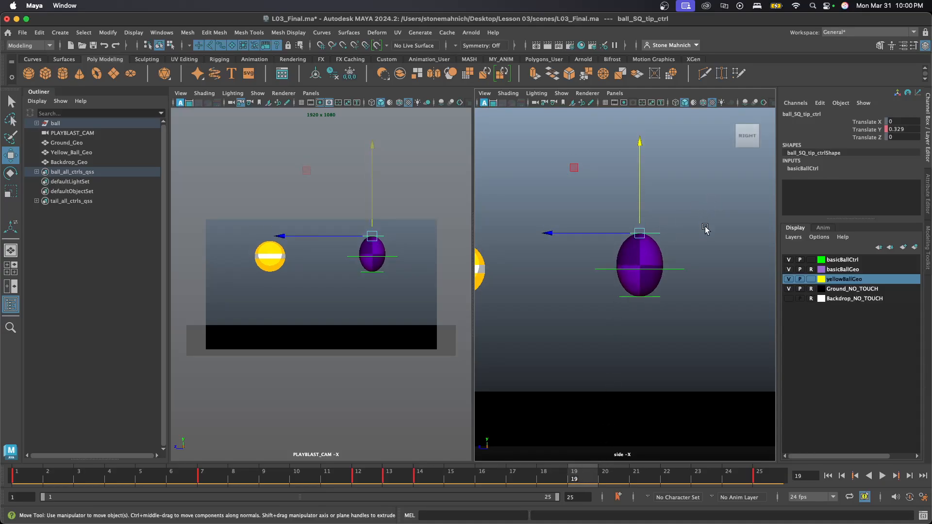
{"action": "left_click_drag", "start_coordinate": [693, 219], "coordinate": [595, 253]}
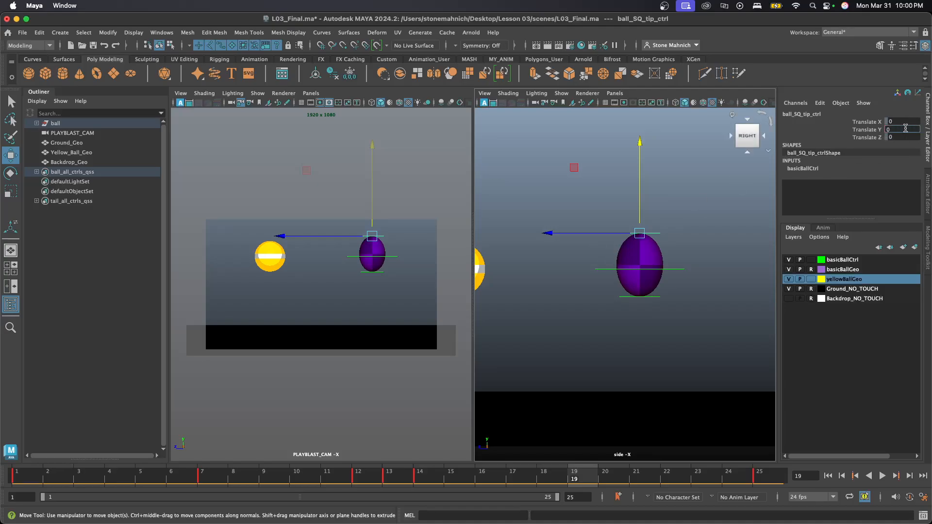
{"action": "key", "text": "Return"}
{"action": "left_click", "coordinate": [682, 223]}
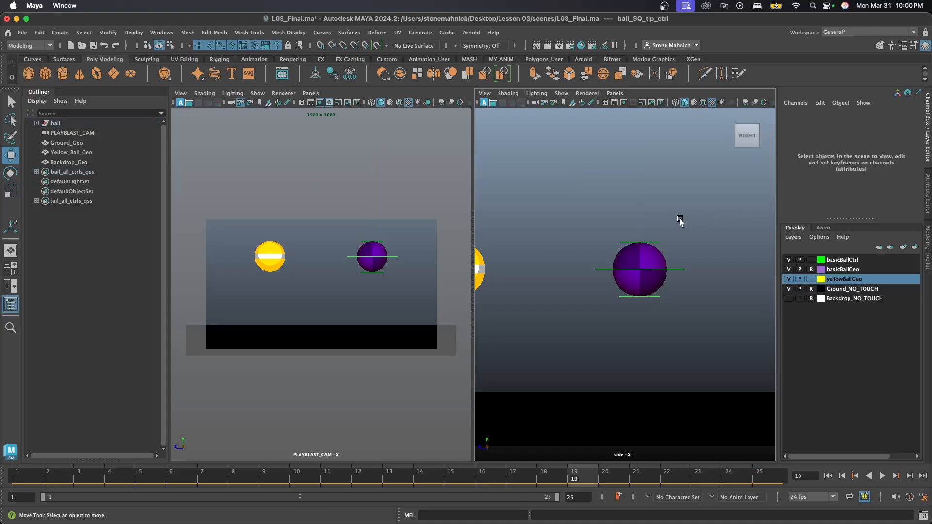
{"action": "left_click", "coordinate": [641, 235]}
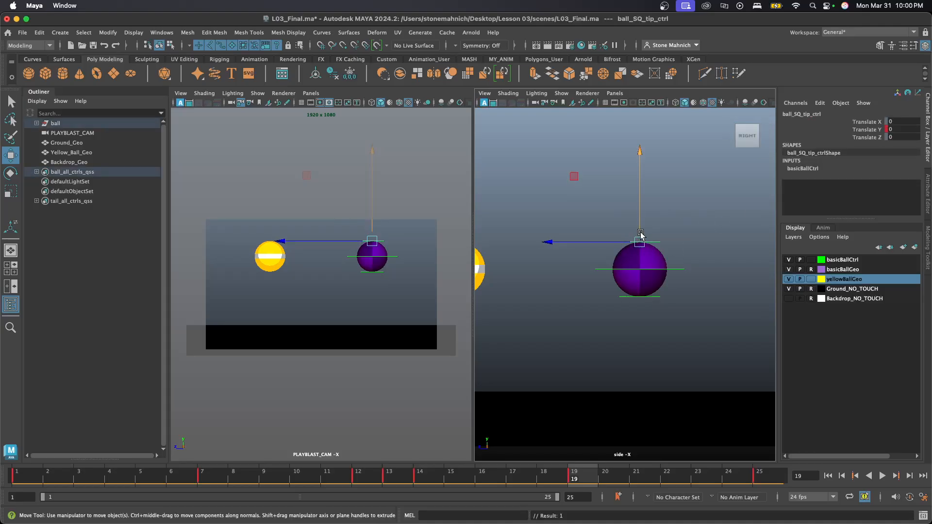
- Play and scrub the full bounce to review the purple ball's squash and stretch, then stop playback
{"action": "key", "text": "alt+v"}
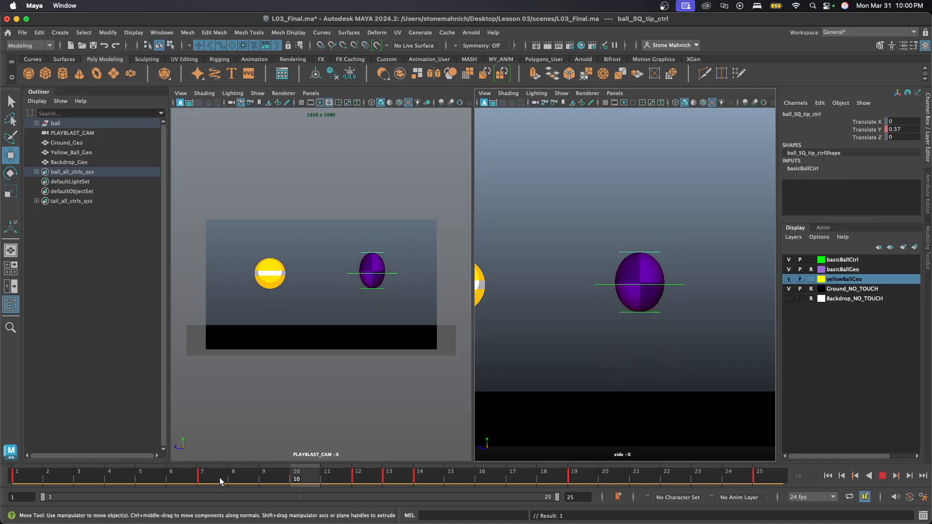
{"action": "left_click_drag", "start_coordinate": [221, 480], "coordinate": [21, 485]}
{"action": "left_click", "coordinate": [331, 328]}
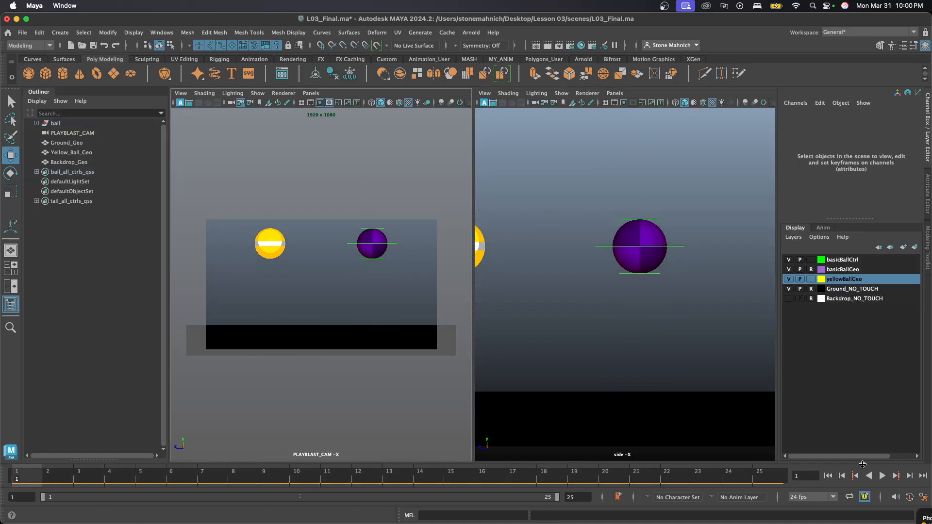
{"action": "left_click", "coordinate": [883, 476]}
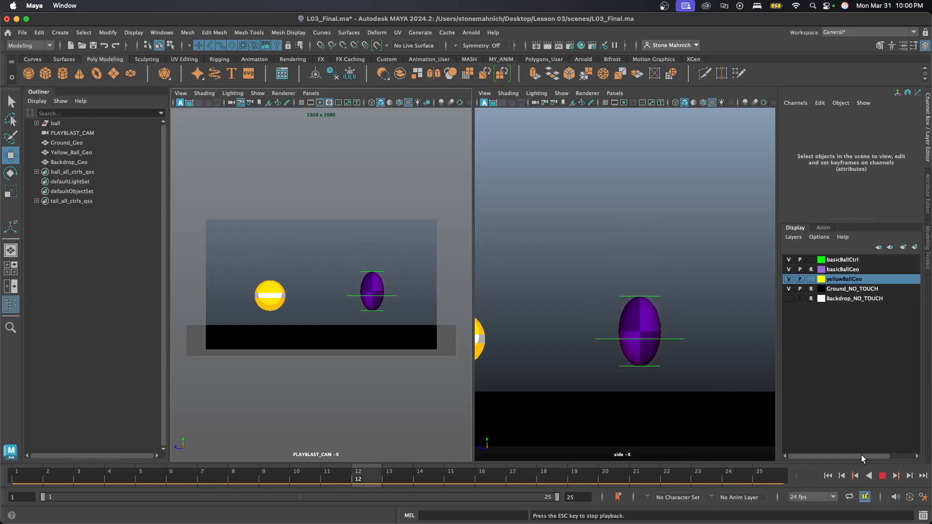
{"action": "left_click", "coordinate": [883, 476]}
{"action": "left_click_drag", "start_coordinate": [595, 178], "coordinate": [700, 237]}
{"action": "key", "text": "alt+v"}
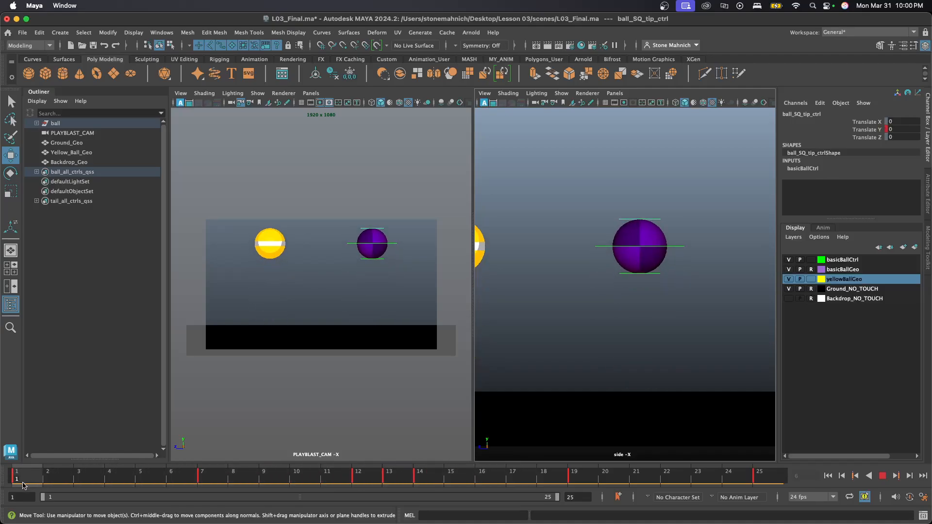
{"action": "left_click", "coordinate": [883, 476]}
{"action": "left_click", "coordinate": [884, 475]}
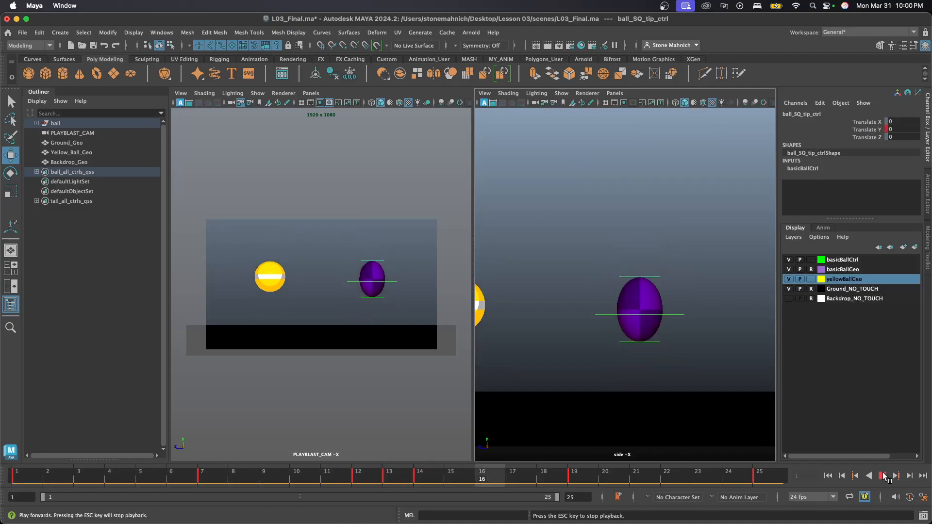
{"action": "left_click", "coordinate": [884, 476]}
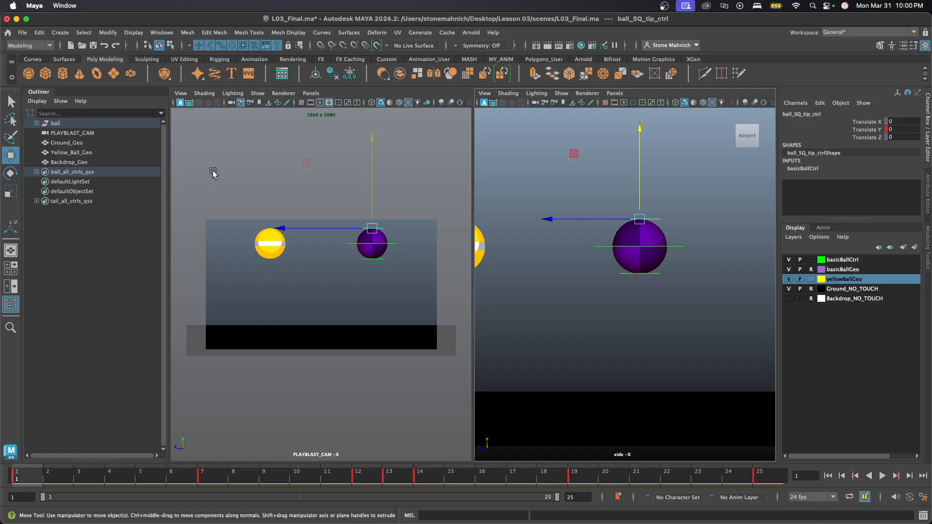
- Open the Graph Editor with the upper squash control selected and move its window out of the way
{"action": "left_click", "coordinate": [162, 32]}
{"action": "mouse_move", "coordinate": [204, 111]}
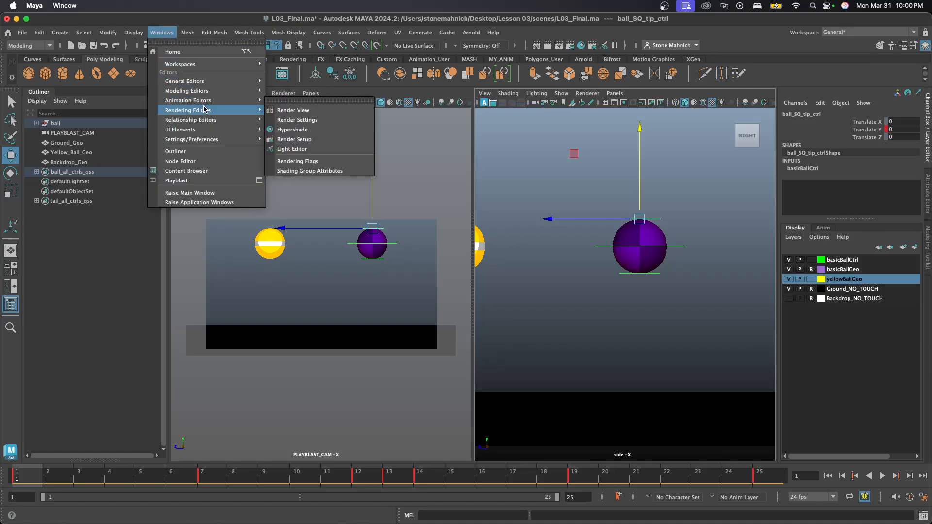
{"action": "mouse_move", "coordinate": [233, 101]}
{"action": "left_click", "coordinate": [325, 105]}
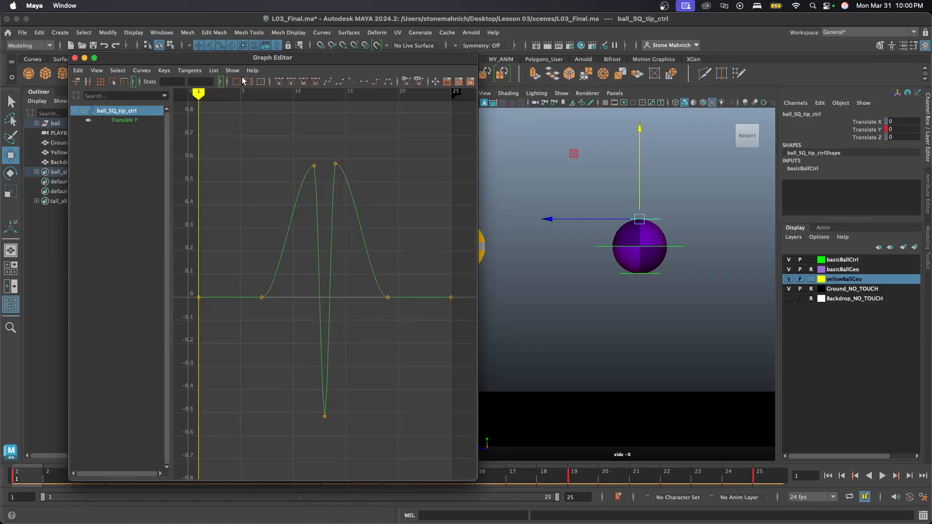
{"action": "left_click_drag", "start_coordinate": [294, 58], "coordinate": [3, 58]}
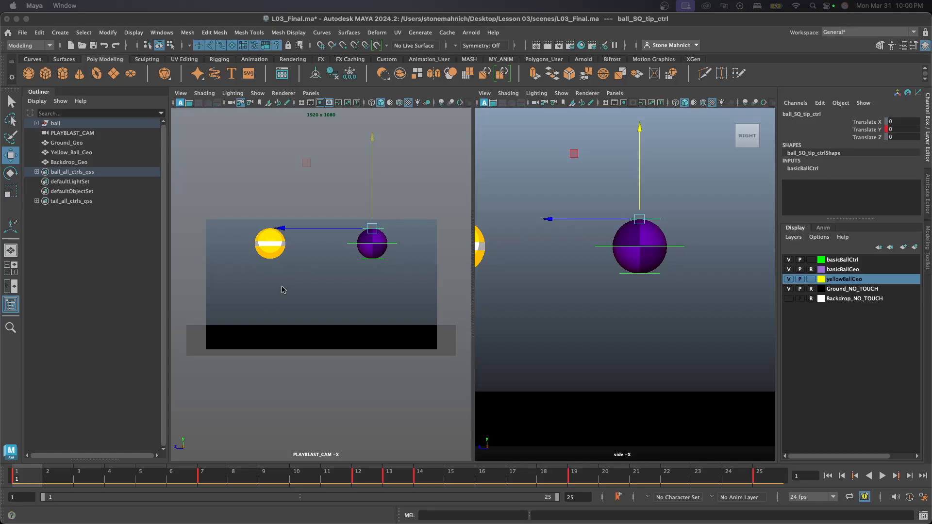
- Select the yellow ball, frame it in the side view, and isolate its Translate Y curve in the Graph Editor
{"action": "left_click_drag", "start_coordinate": [48, 481], "coordinate": [141, 473]}
{"action": "left_click_drag", "start_coordinate": [302, 273], "coordinate": [230, 288]}
{"action": "left_click_drag", "start_coordinate": [3, 54], "coordinate": [259, 24]}
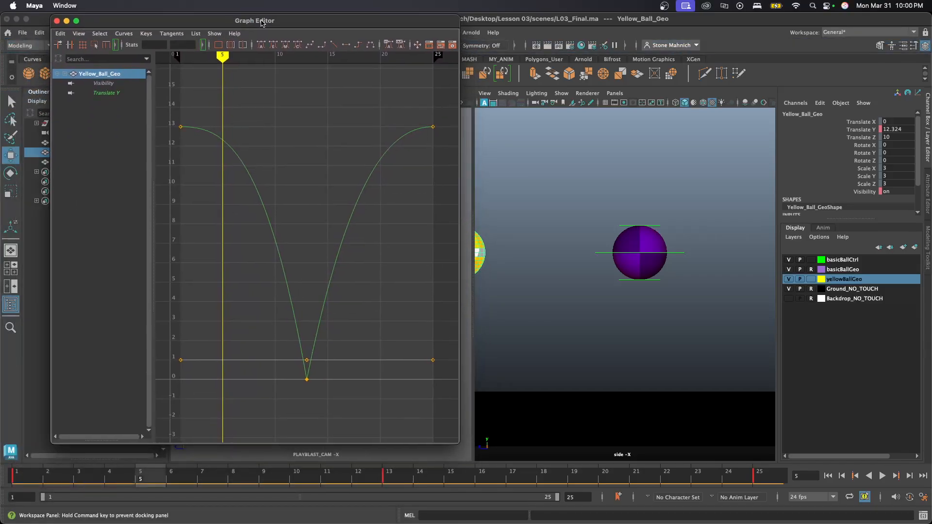
{"action": "left_click", "coordinate": [539, 240]}
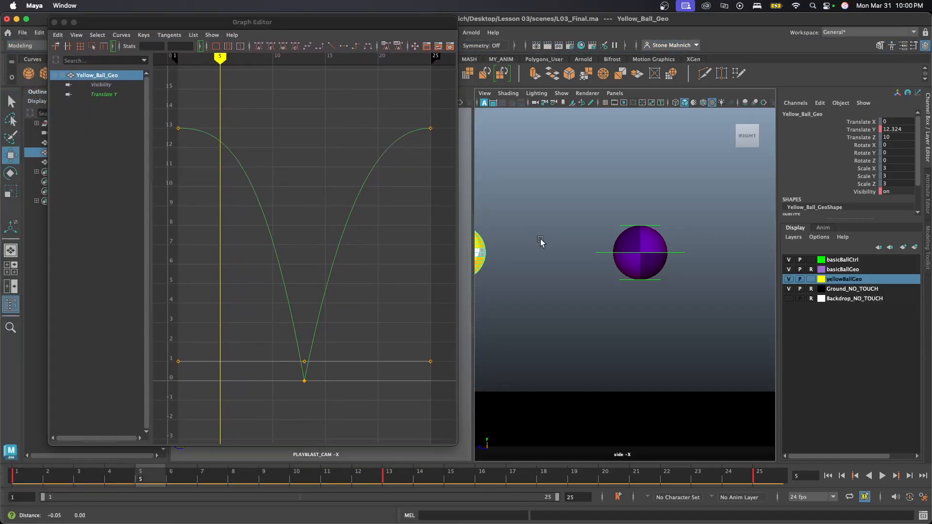
{"action": "key", "text": "f"}
{"action": "key", "text": "w"}
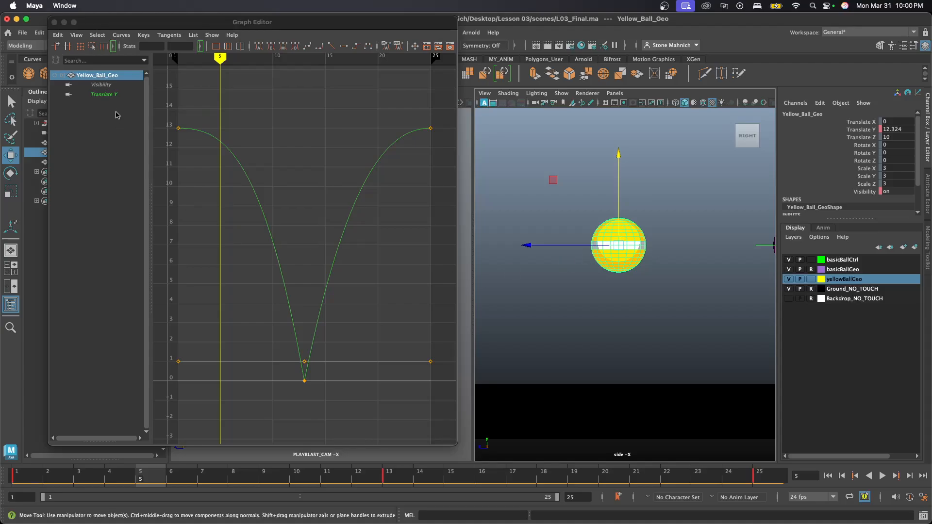
{"action": "left_click", "coordinate": [110, 94]}
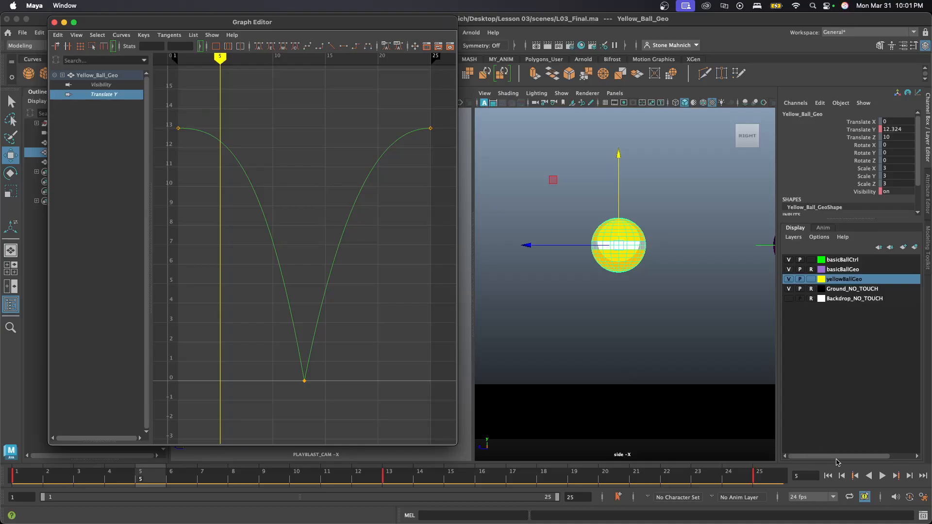
- Play the animation with both balls in the side view and frame the purple ball's main control Translate Y curve
{"action": "left_click", "coordinate": [880, 476]}
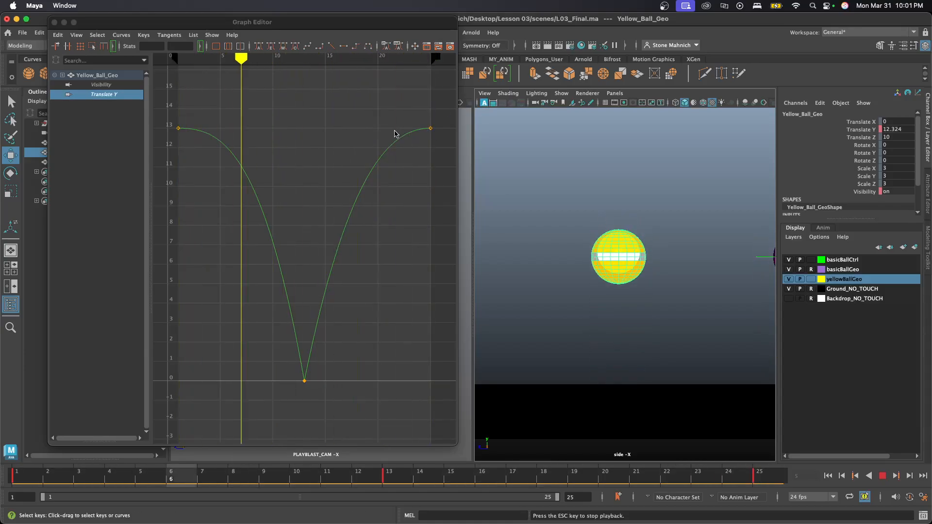
{"action": "middle_click_drag", "start_coordinate": [668, 255], "coordinate": [577, 255], "text": "alt"}
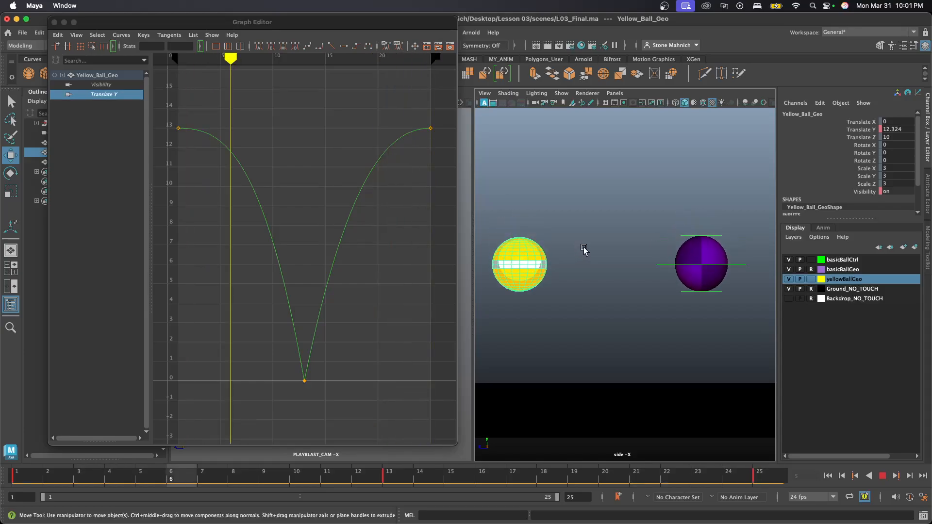
{"action": "left_click_drag", "start_coordinate": [629, 245], "coordinate": [680, 314]}
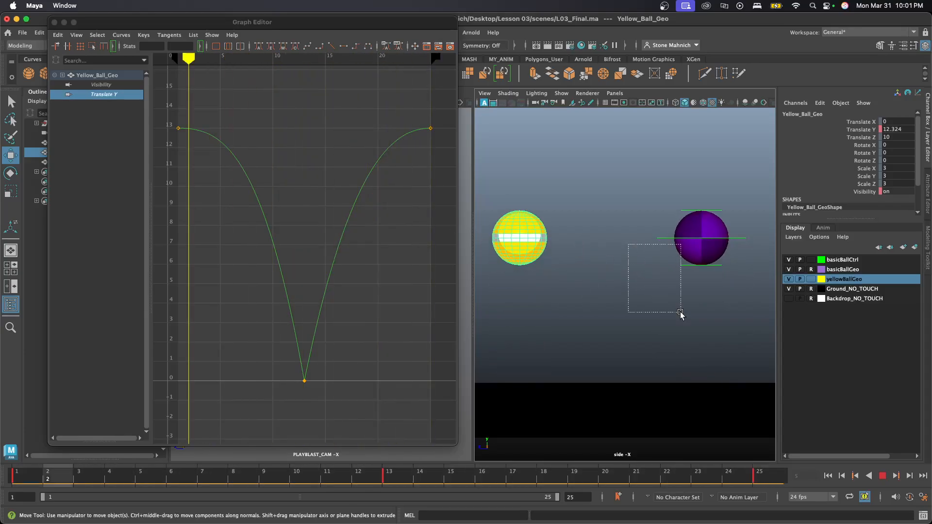
{"action": "left_click_drag", "start_coordinate": [664, 235], "coordinate": [665, 236]}
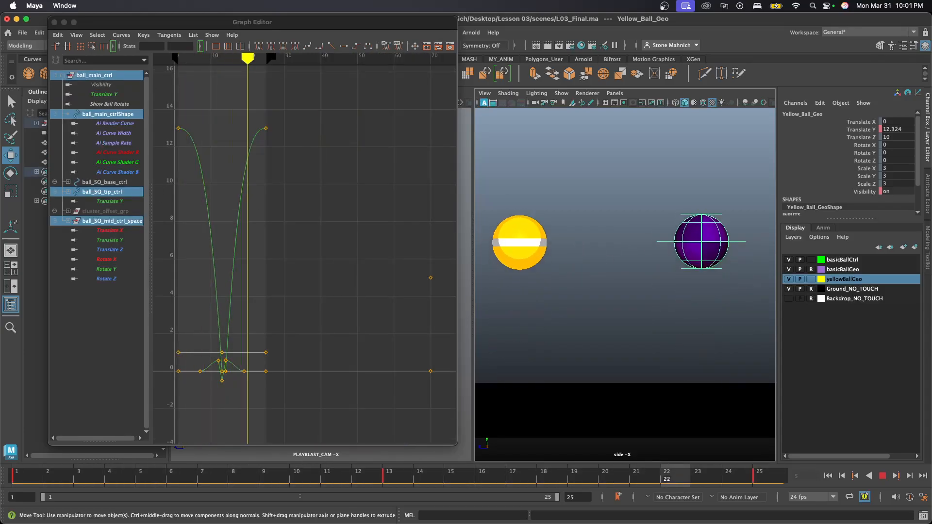
{"action": "left_click", "coordinate": [119, 95]}
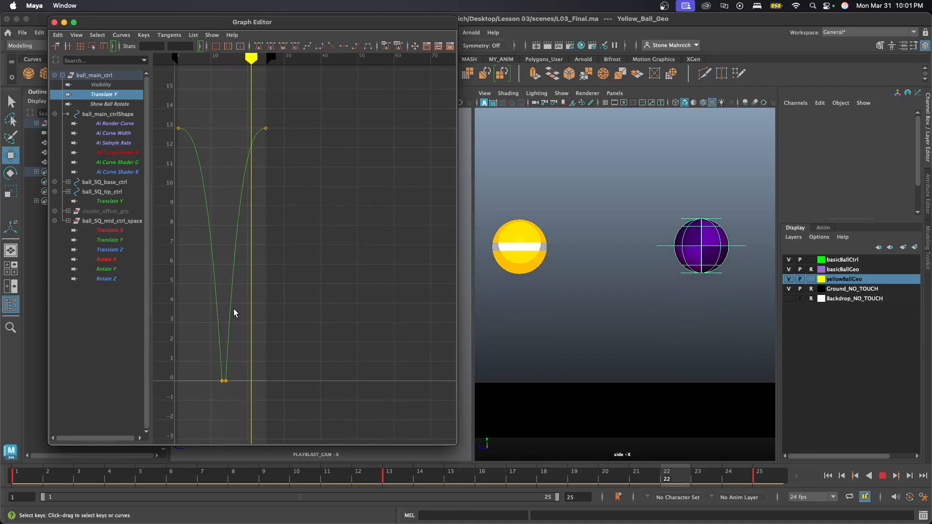
{"action": "key", "text": "f"}
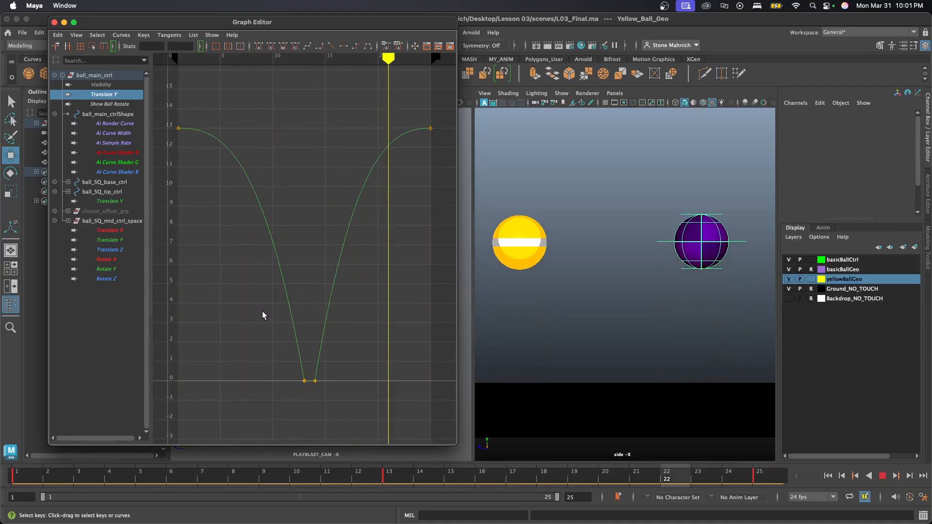
- Select the purple ball's upper squash control and isolate its Translate Y curve in the Graph Editor
{"action": "left_click_drag", "start_coordinate": [641, 189], "coordinate": [696, 219]}
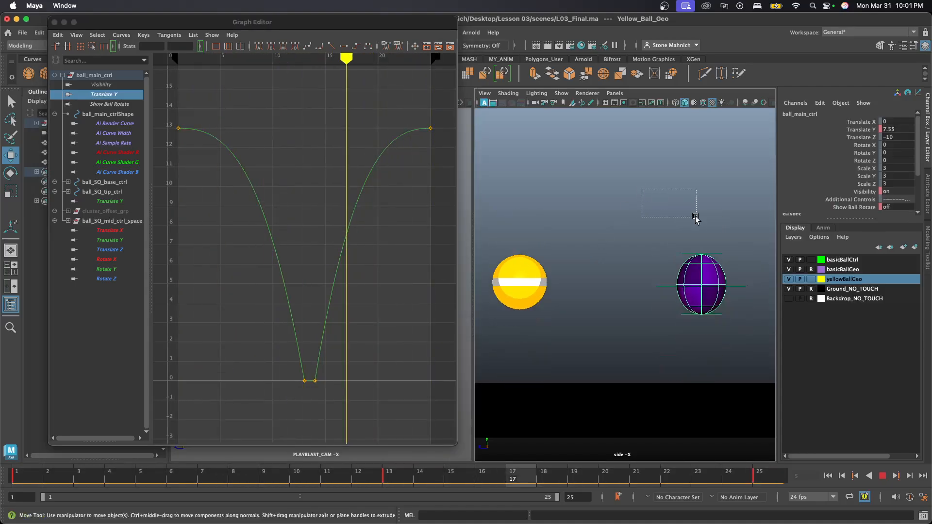
{"action": "left_click_drag", "start_coordinate": [726, 260], "coordinate": [727, 260]}
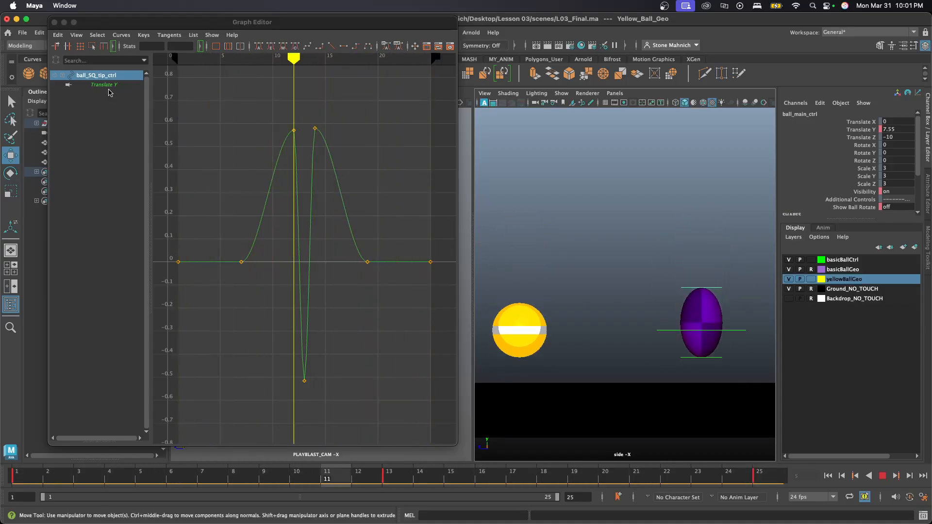
{"action": "left_click", "coordinate": [127, 85]}
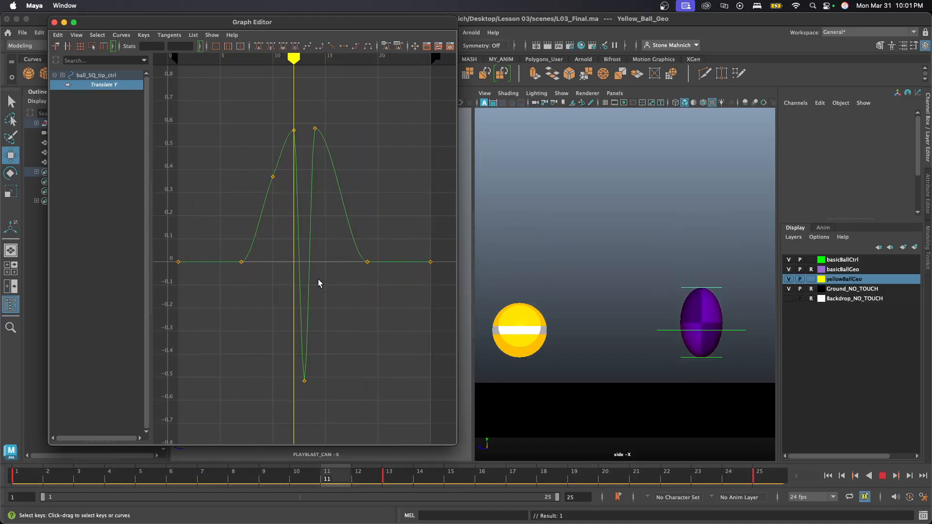
- Stop playback, reselect the purple ball's upper squash control, and delete the frame 10 key from its Translate Y curve
{"action": "left_click", "coordinate": [883, 480]}
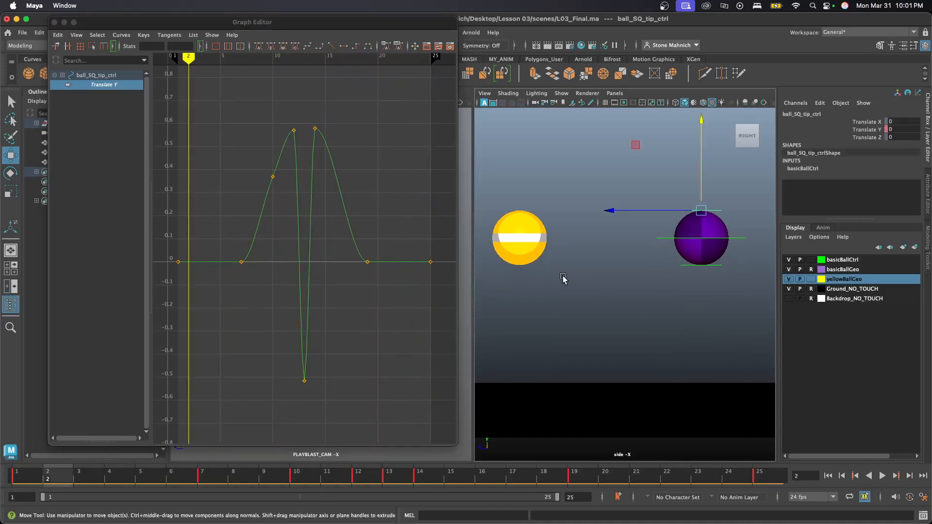
{"action": "left_click", "coordinate": [653, 169]}
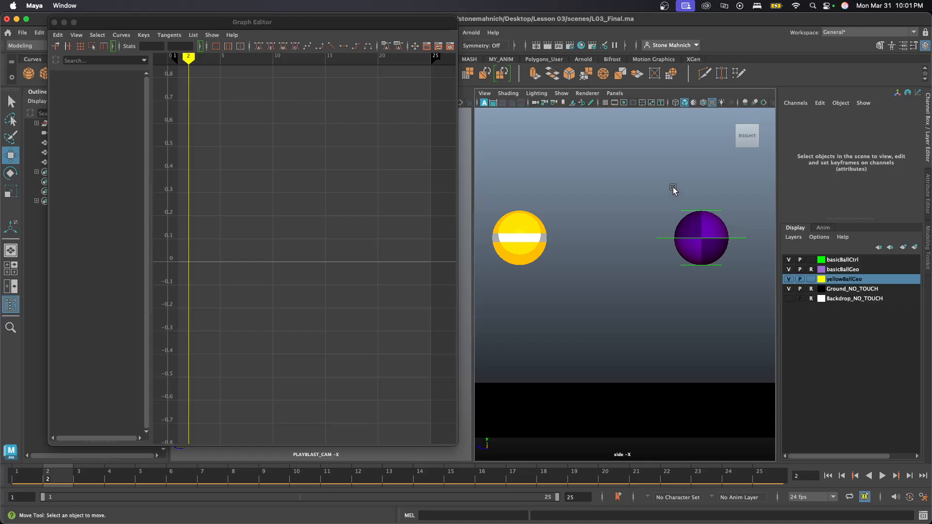
{"action": "left_click", "coordinate": [723, 224]}
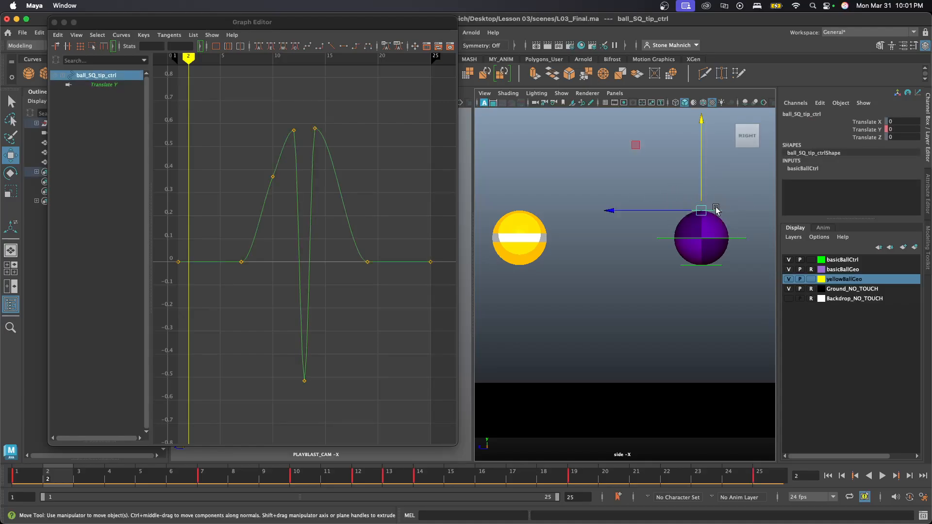
{"action": "left_click_drag", "start_coordinate": [239, 167], "coordinate": [282, 191]}
{"action": "key", "text": "Delete"}
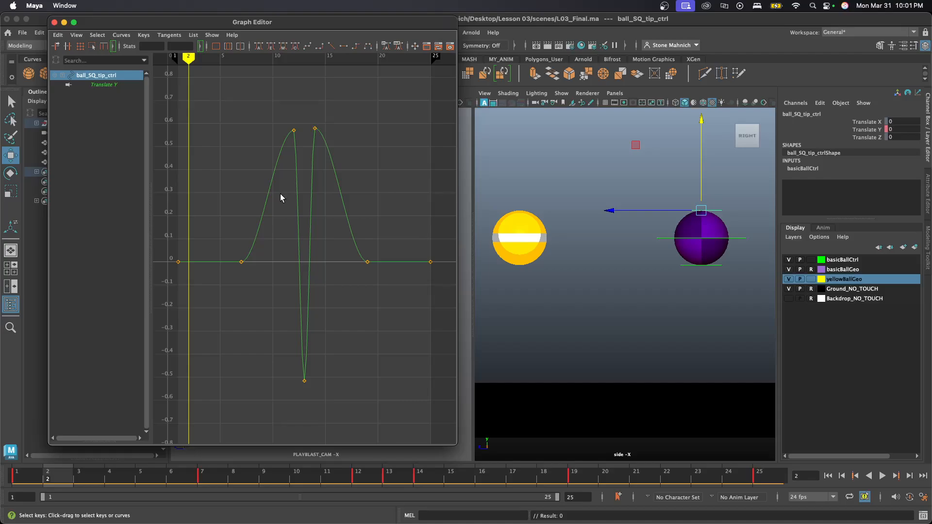
- Isolate the upper squash control's Translate Y curve, select its frame 13 key, and frame that key with the current time at frame 13
{"action": "left_click", "coordinate": [93, 85]}
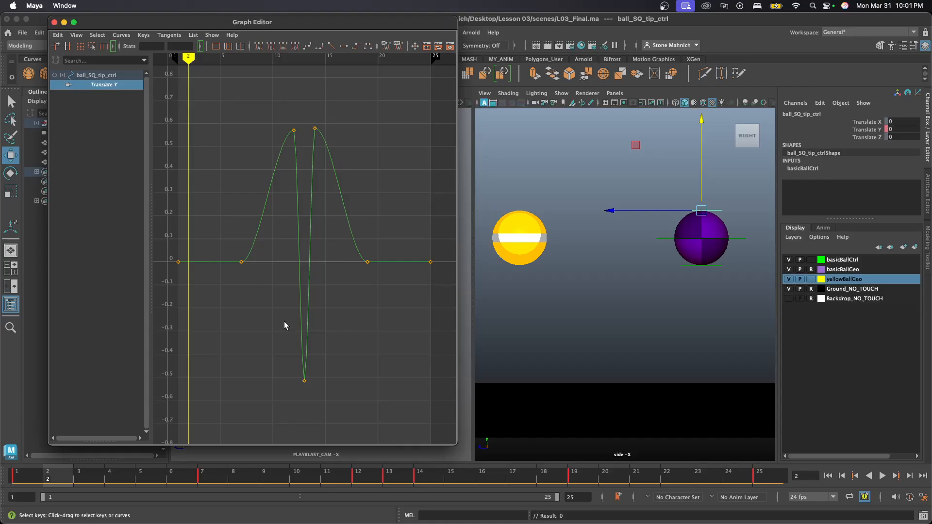
{"action": "left_click_drag", "start_coordinate": [354, 342], "coordinate": [353, 342]}
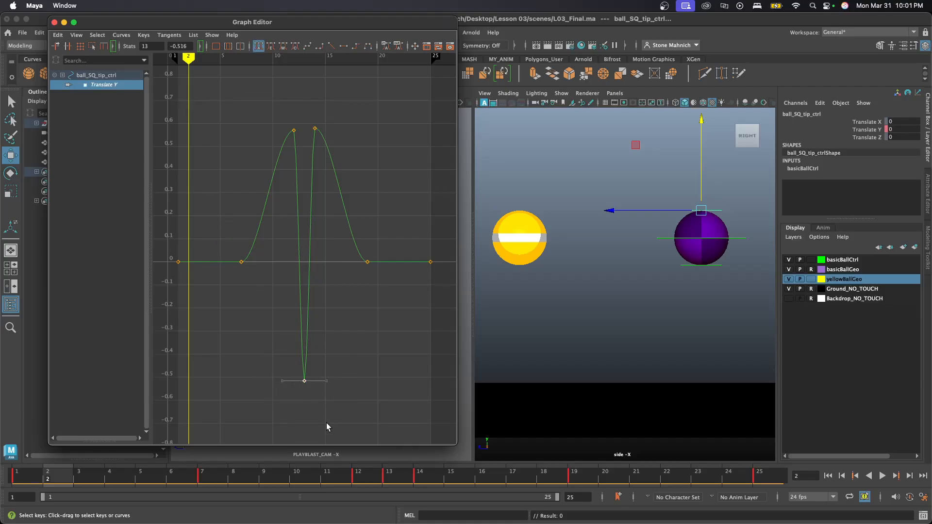
{"action": "key", "text": "alt+v"}
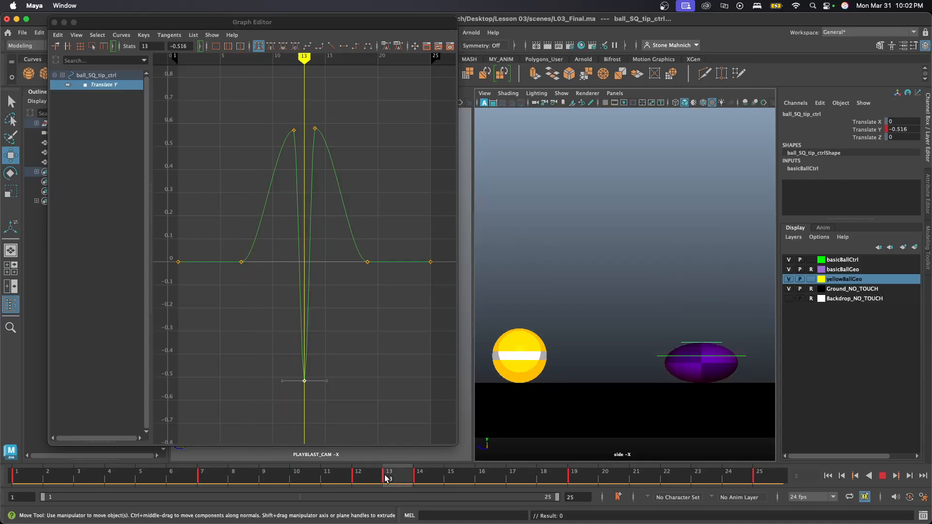
{"action": "left_click_drag", "start_coordinate": [385, 476], "coordinate": [385, 475]}
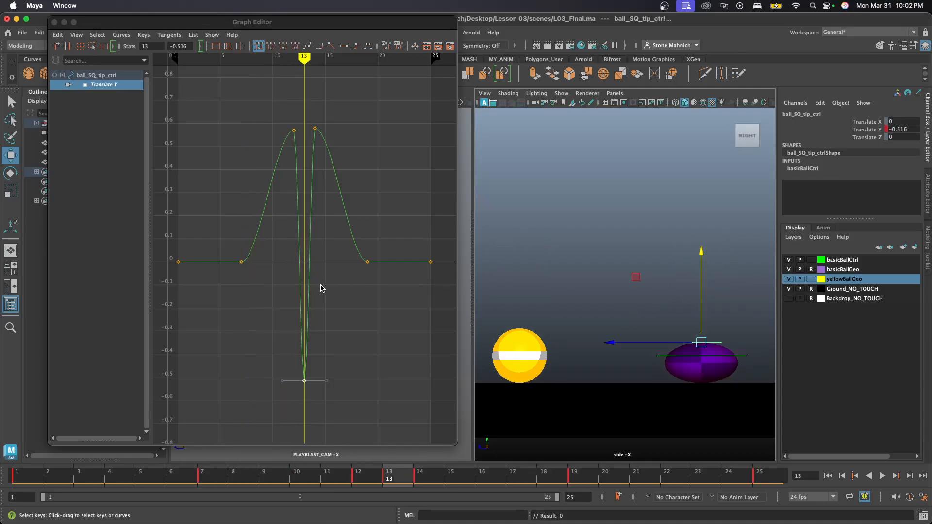
{"action": "key", "text": "f"}
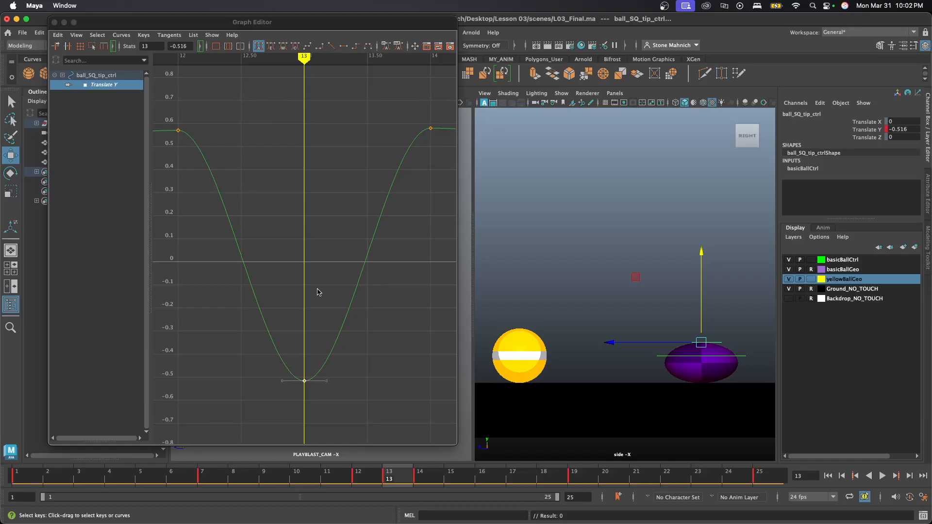
- Step through frames 12 to 14 to check the squash, and set the frame 13 key's tangents to linear
{"action": "key", "text": "comma"}
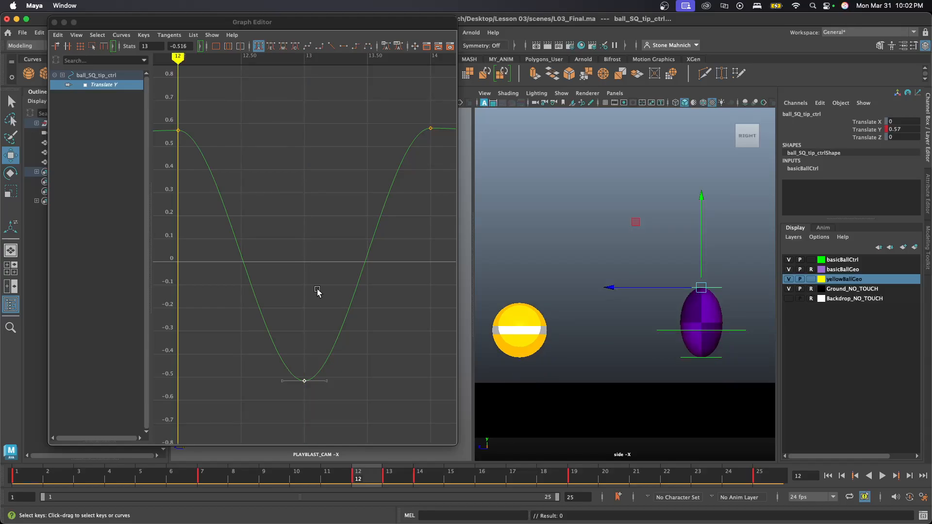
{"action": "key", "text": "period"}
{"action": "key", "text": "period"}
{"action": "key", "text": "comma"}
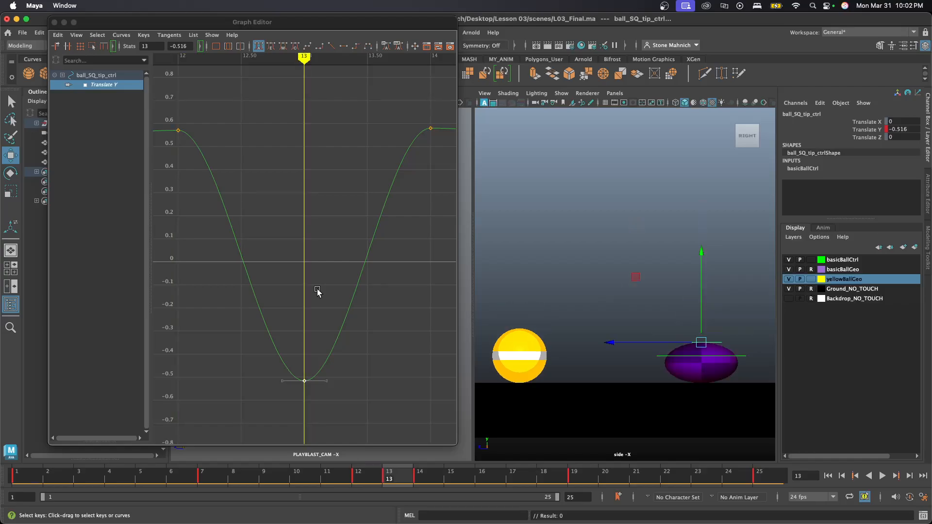
{"action": "key", "text": "period"}
{"action": "key", "text": "comma"}
{"action": "key", "text": "comma"}
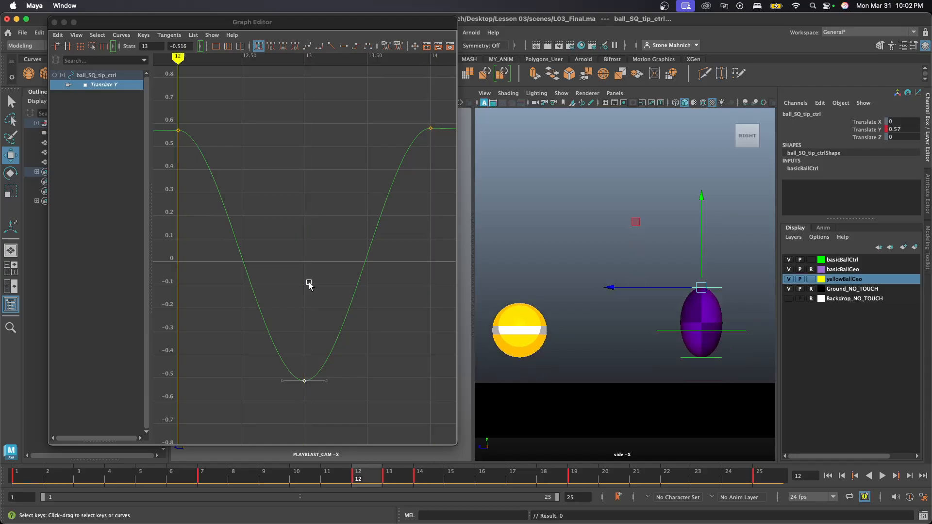
{"action": "left_click", "coordinate": [331, 46]}
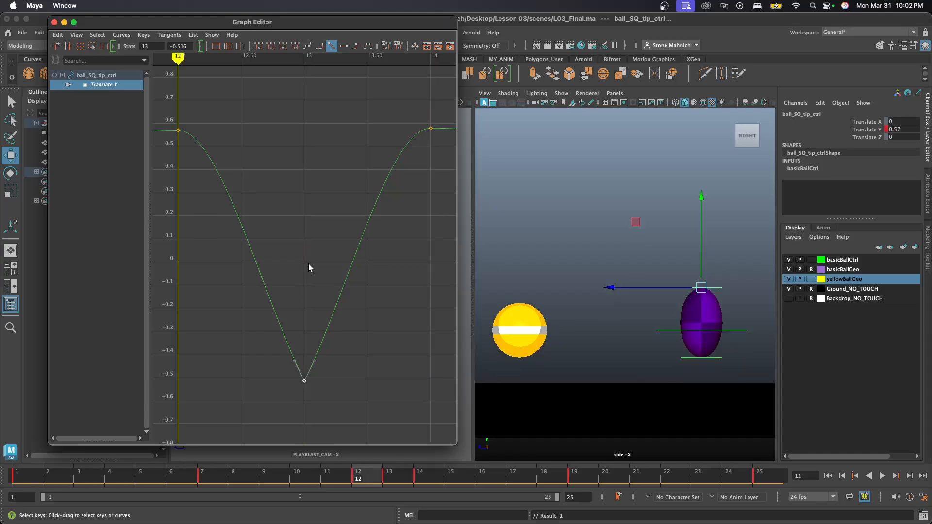
- Examine the frame 12 key's tangents on the squash curve and compare their shape with the yellow ball's Translate Y curve
{"action": "left_click", "coordinate": [242, 109]}
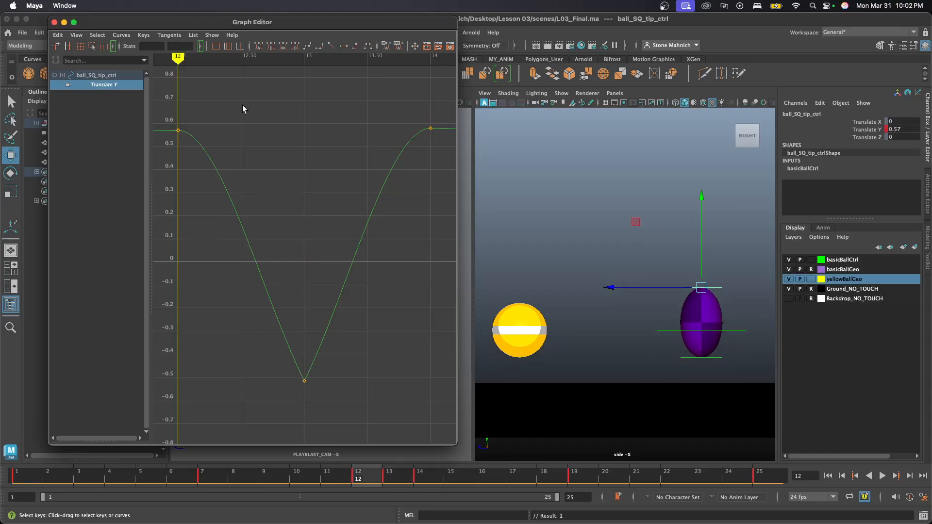
{"action": "left_click_drag", "start_coordinate": [170, 166], "coordinate": [169, 165]}
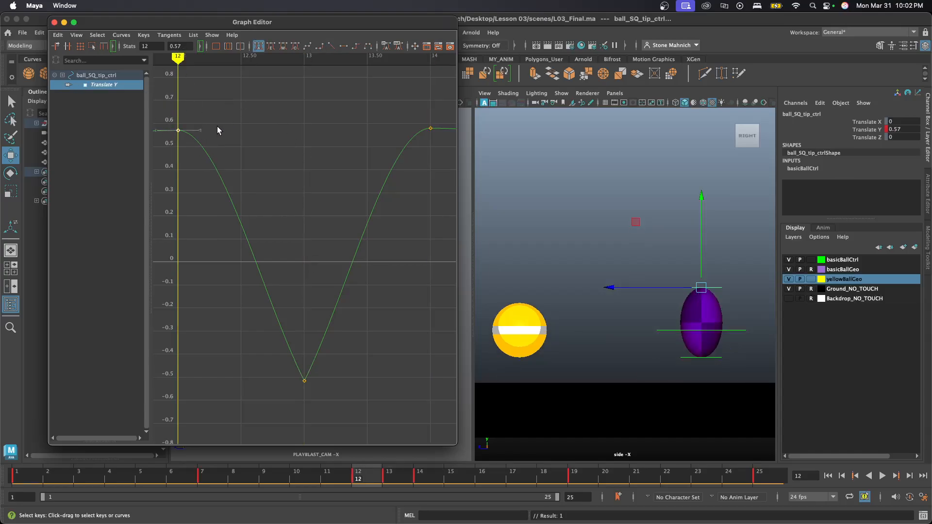
{"action": "key", "text": "f"}
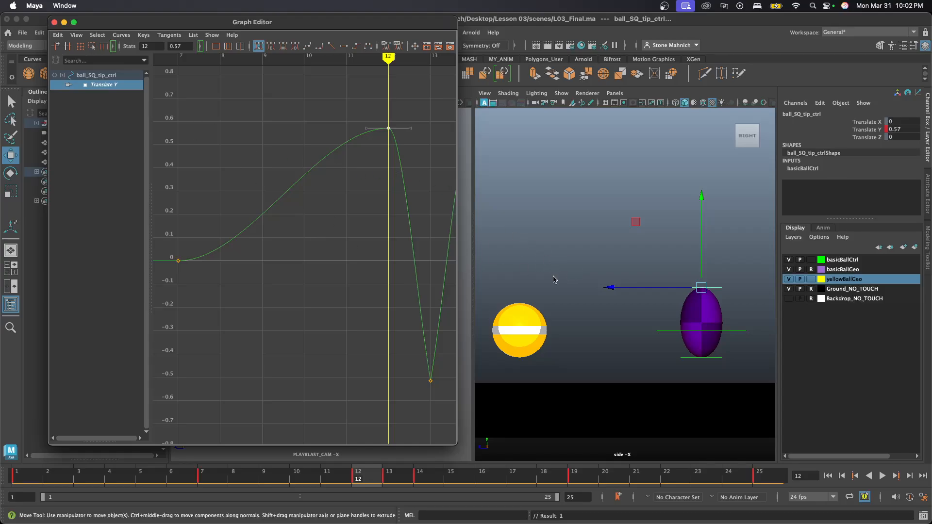
{"action": "left_click_drag", "start_coordinate": [555, 280], "coordinate": [498, 385]}
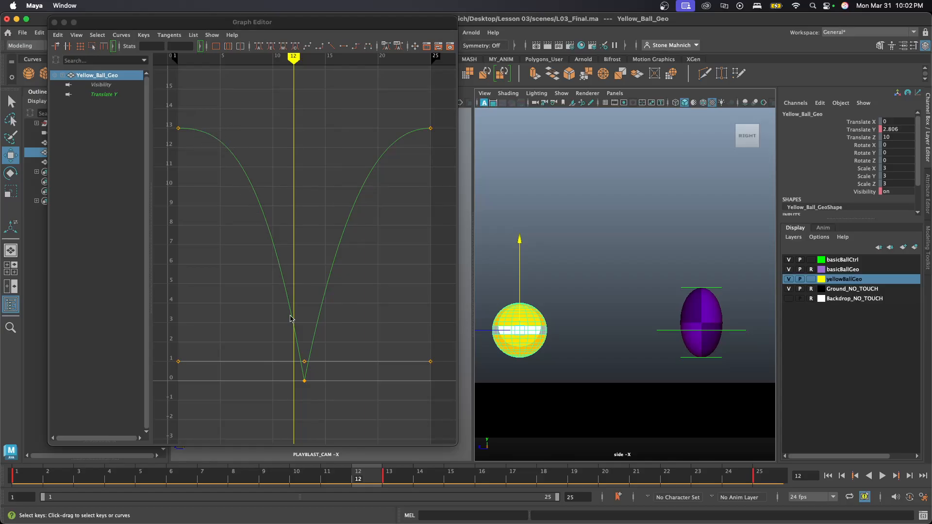
- During playback, break the tangents of the upper squash control's frame 12 key and lower its incoming handle so the stretch accelerates
{"action": "left_click_drag", "start_coordinate": [713, 277], "coordinate": [729, 299]}
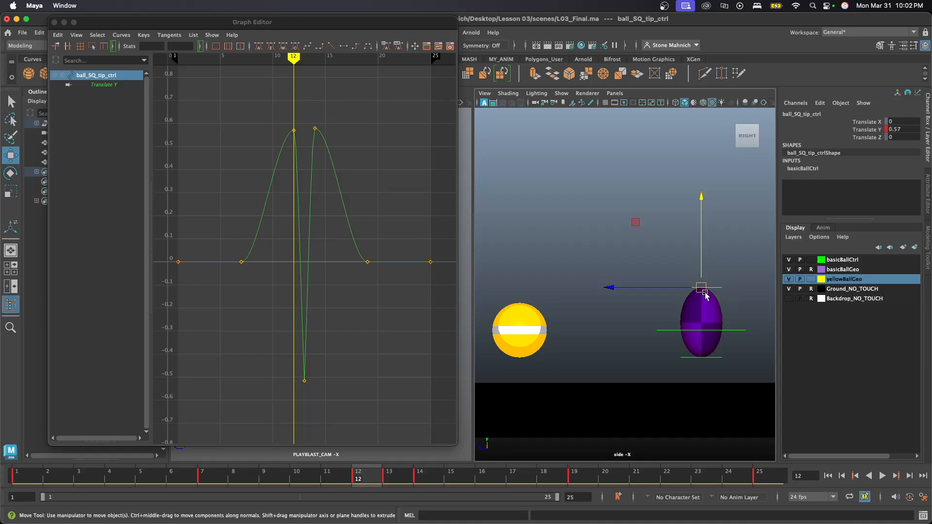
{"action": "left_click_drag", "start_coordinate": [271, 109], "coordinate": [299, 139]}
{"action": "key", "text": "f"}
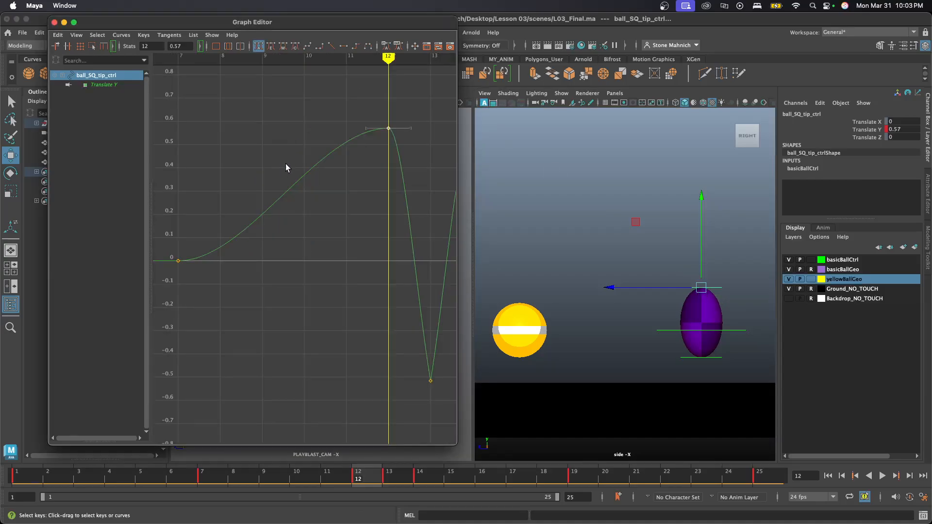
{"action": "left_click", "coordinate": [290, 245]}
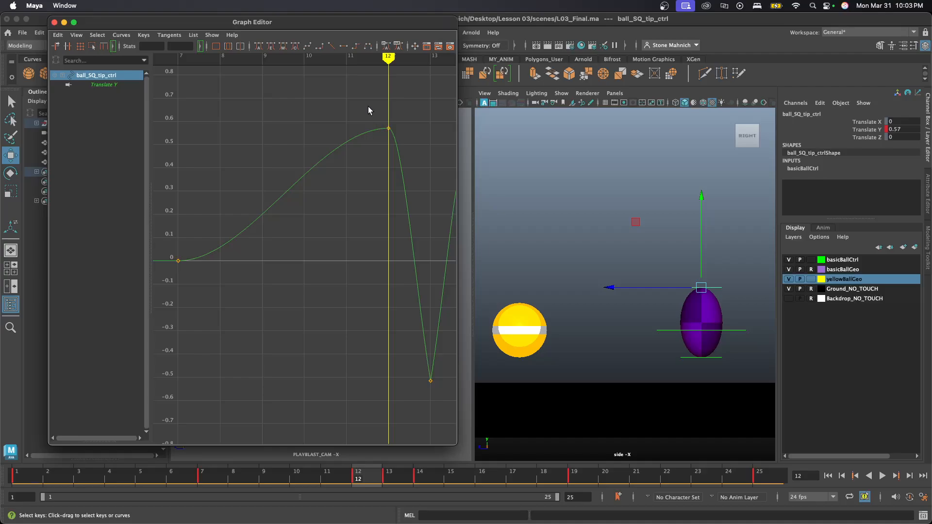
{"action": "left_click", "coordinate": [883, 476]}
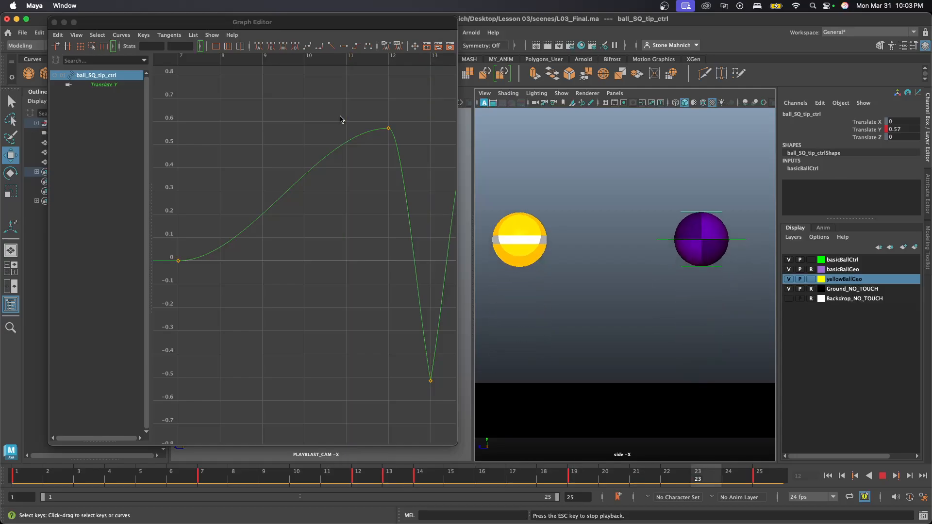
{"action": "left_click_drag", "start_coordinate": [350, 102], "coordinate": [414, 175]}
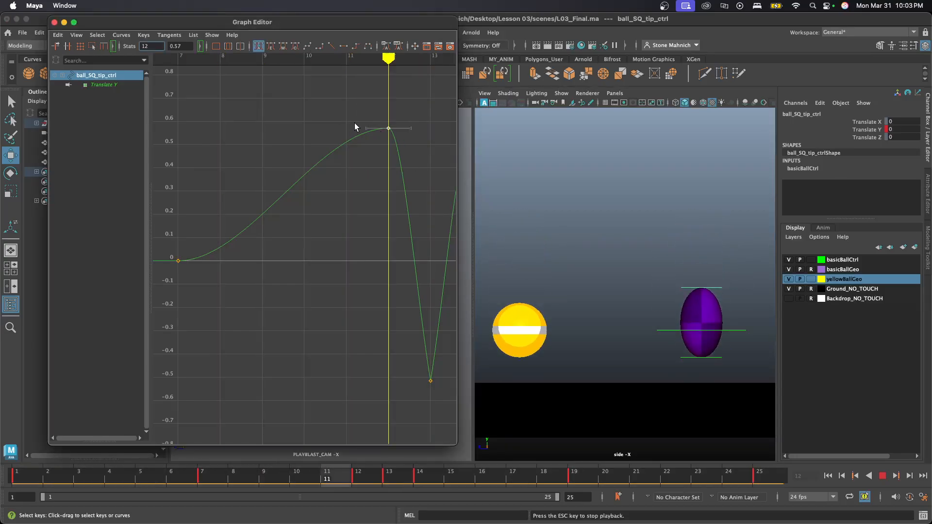
{"action": "left_click", "coordinate": [176, 36]}
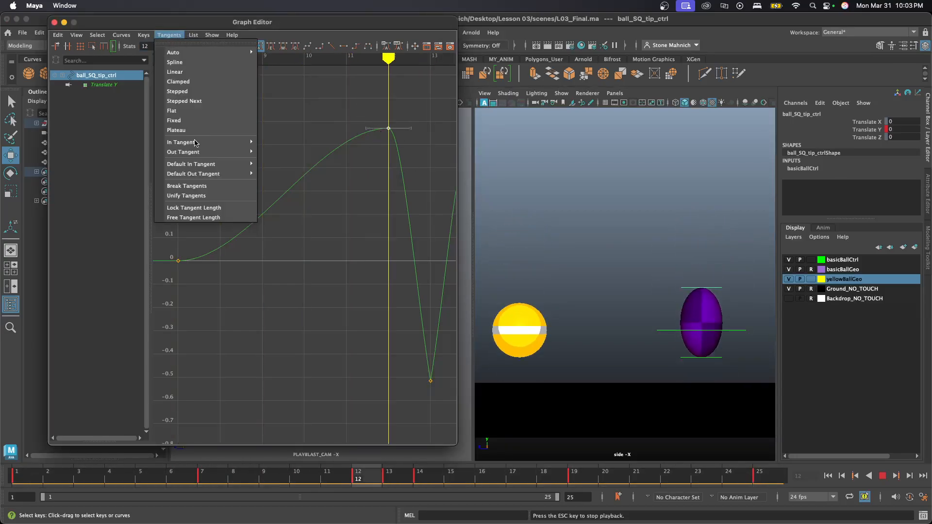
{"action": "left_click", "coordinate": [207, 187]}
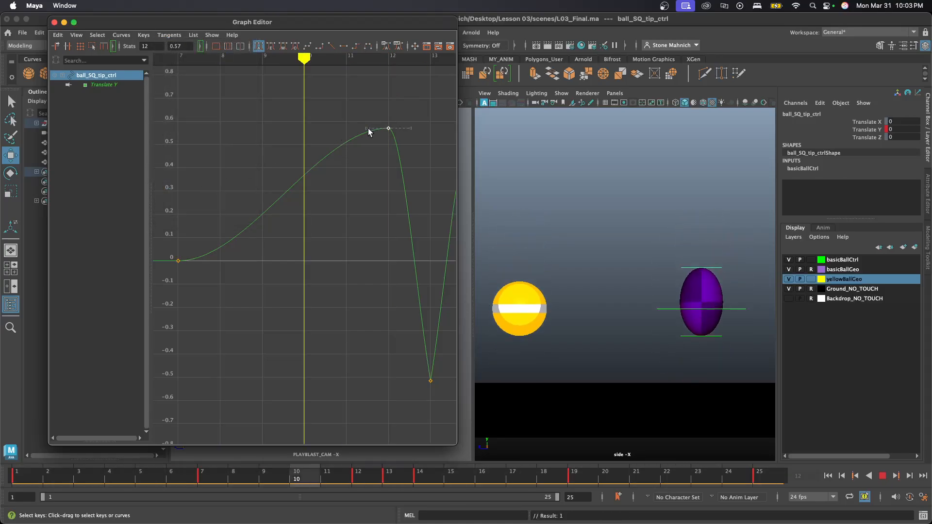
{"action": "left_click_drag", "start_coordinate": [367, 128], "coordinate": [377, 153]}
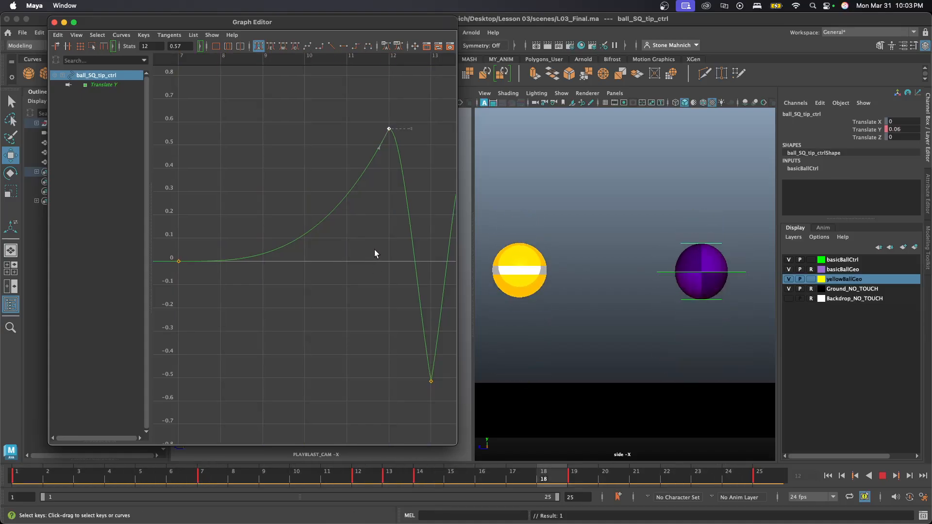
- Break the tangents of the squash curve's frame 14 key and lower its outgoing handle to ease the stretch back out
{"action": "middle_click_drag", "start_coordinate": [375, 250], "coordinate": [232, 261], "text": "alt"}
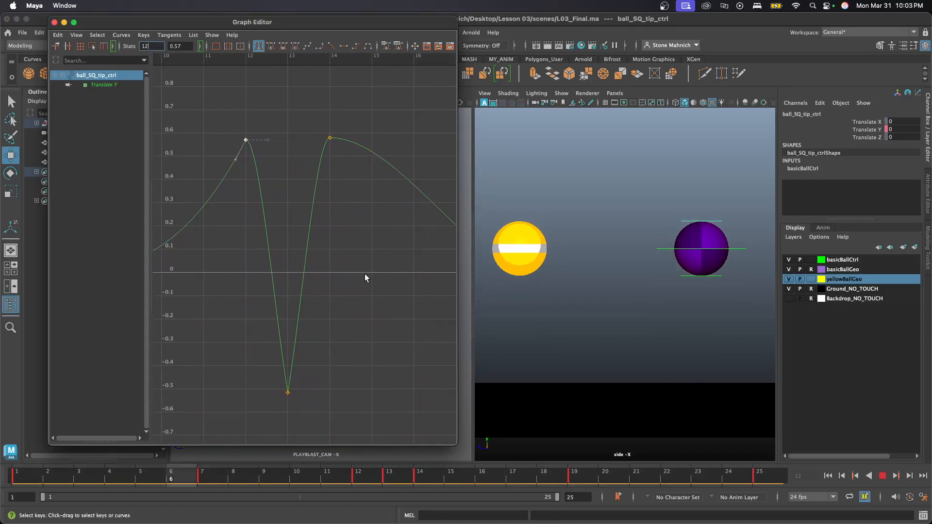
{"action": "middle_click_drag", "start_coordinate": [365, 277], "coordinate": [237, 278], "text": "alt"}
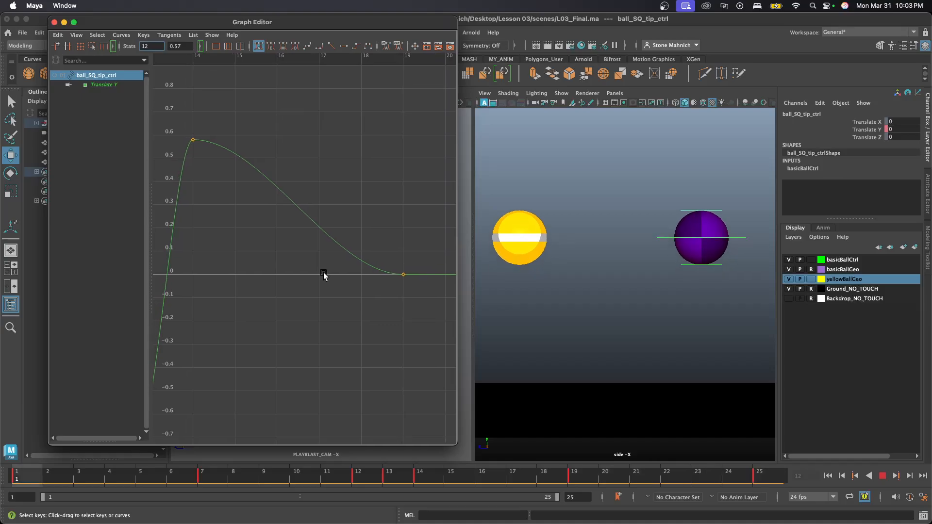
{"action": "left_click_drag", "start_coordinate": [246, 109], "coordinate": [182, 174]}
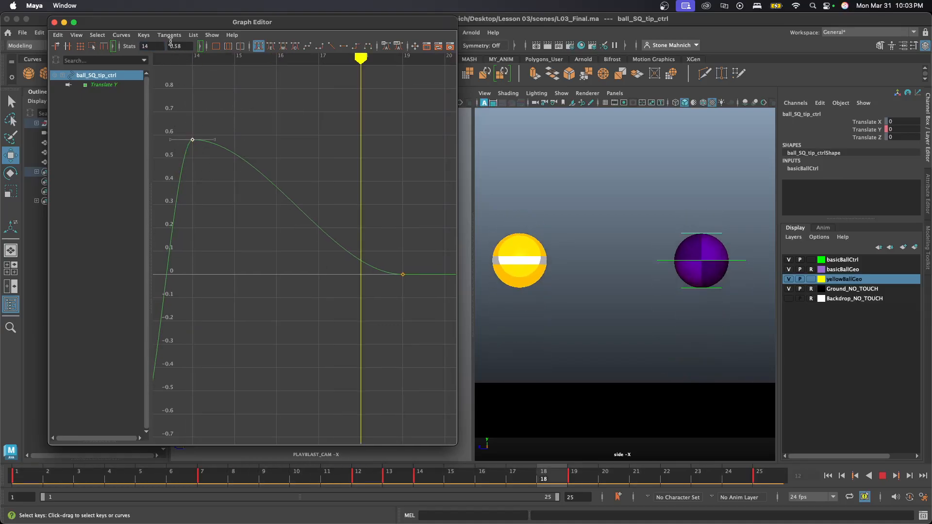
{"action": "left_click", "coordinate": [169, 35]}
{"action": "left_click", "coordinate": [202, 184]}
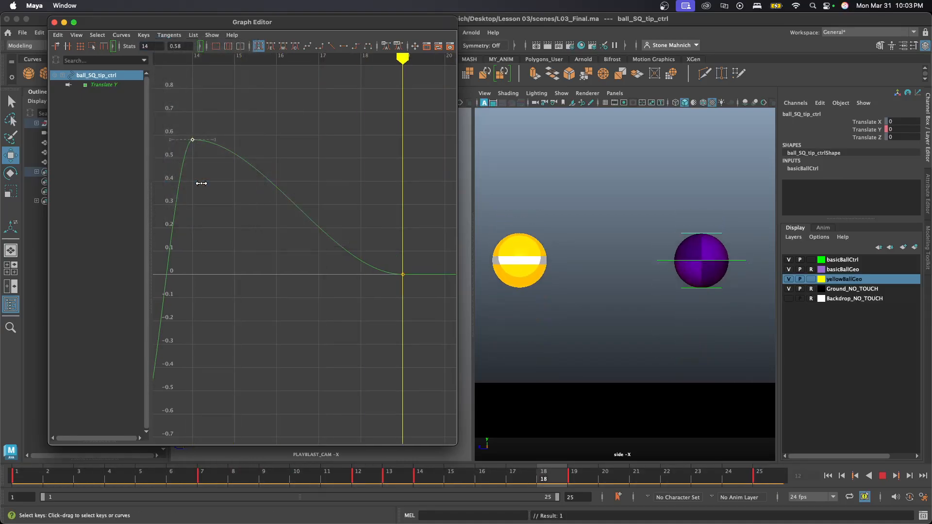
{"action": "left_click_drag", "start_coordinate": [223, 107], "coordinate": [217, 133]}
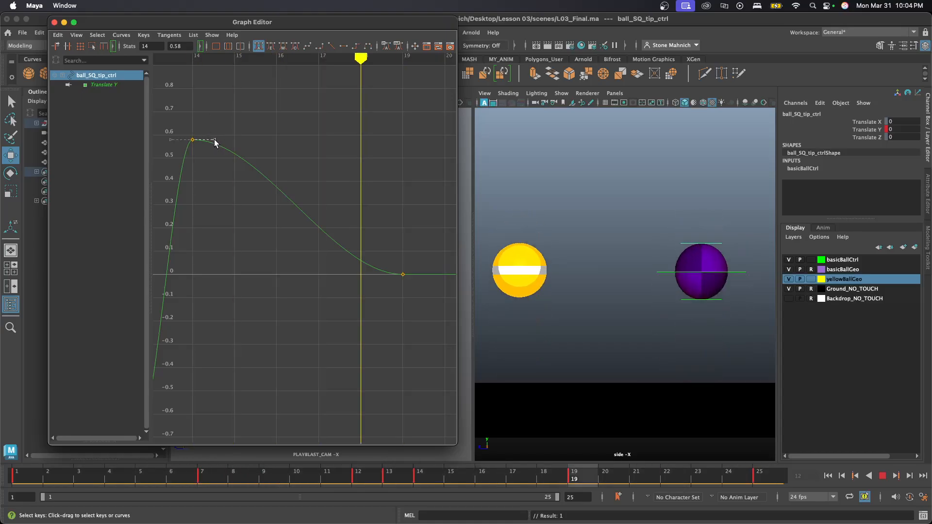
{"action": "left_click_drag", "start_coordinate": [214, 139], "coordinate": [208, 173]}
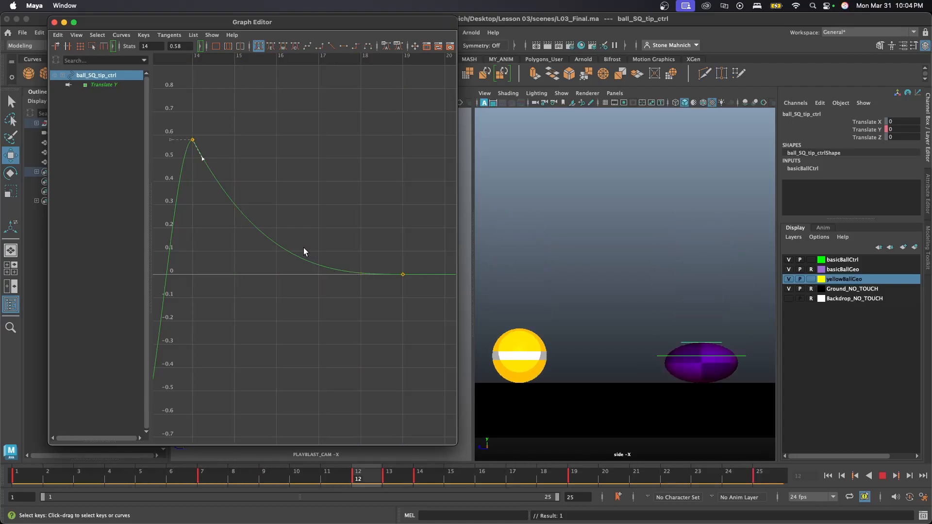
- Set the inner tangents of the frame 12 and 14 keys on the upper squash control's Translate Y curve, beside the frame 13 key, to linear
{"action": "scroll", "coordinate": [281, 253], "scroll_direction": "down", "scroll_amount": 5}
{"action": "middle_click_drag", "start_coordinate": [272, 258], "coordinate": [331, 250], "text": "alt"}
{"action": "scroll", "coordinate": [328, 254], "scroll_direction": "up", "scroll_amount": 3}
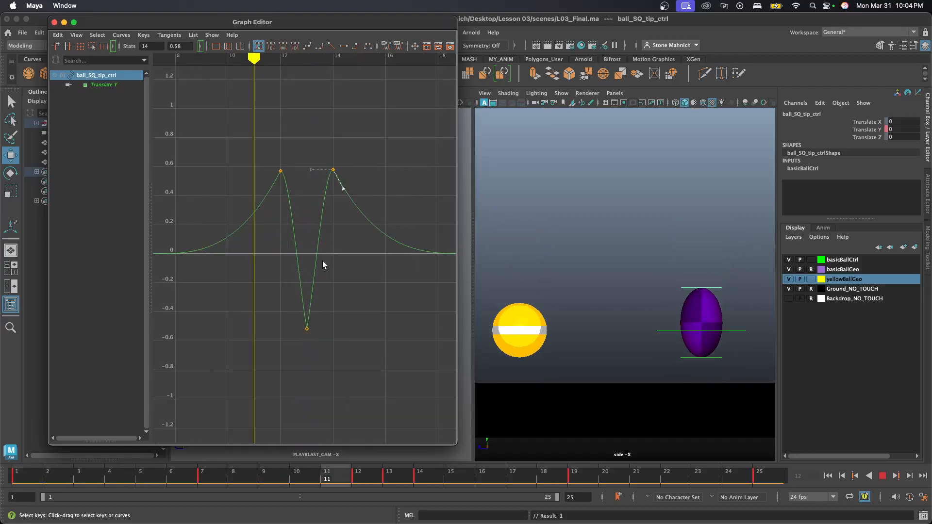
{"action": "scroll", "coordinate": [323, 260], "scroll_direction": "up", "scroll_amount": 3}
{"action": "scroll", "coordinate": [321, 262], "scroll_direction": "down", "scroll_amount": 6}
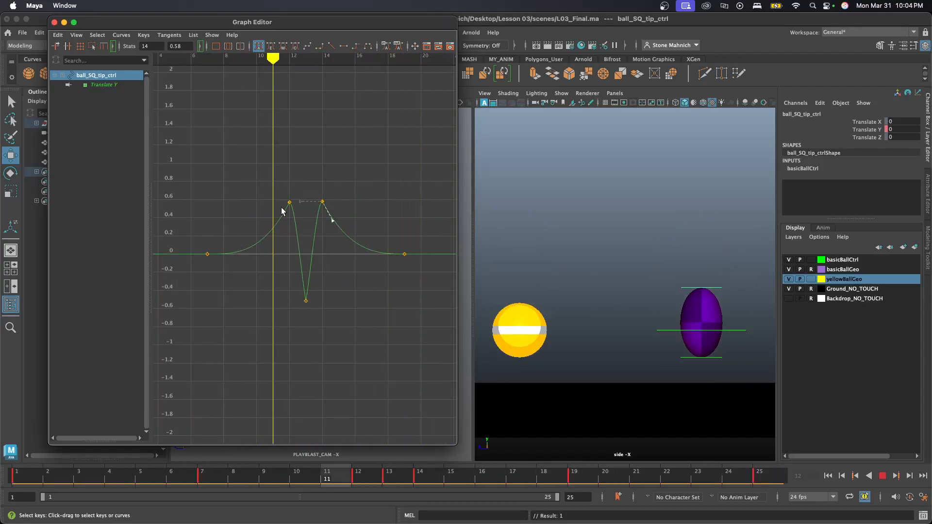
{"action": "scroll", "coordinate": [322, 311], "scroll_direction": "up", "scroll_amount": 4}
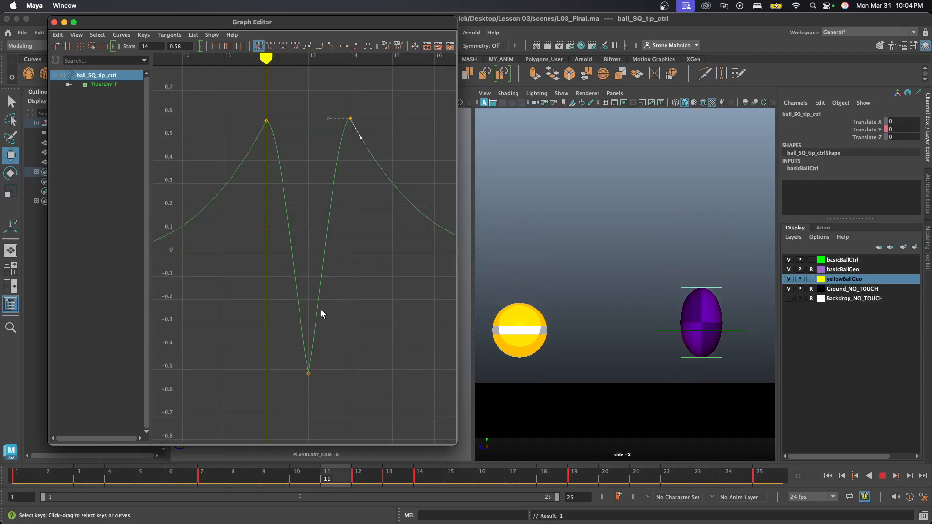
{"action": "middle_click_drag", "start_coordinate": [337, 223], "coordinate": [331, 240], "text": "alt"}
{"action": "left_click_drag", "start_coordinate": [228, 98], "coordinate": [359, 182]}
{"action": "left_click_drag", "start_coordinate": [273, 104], "coordinate": [324, 151]}
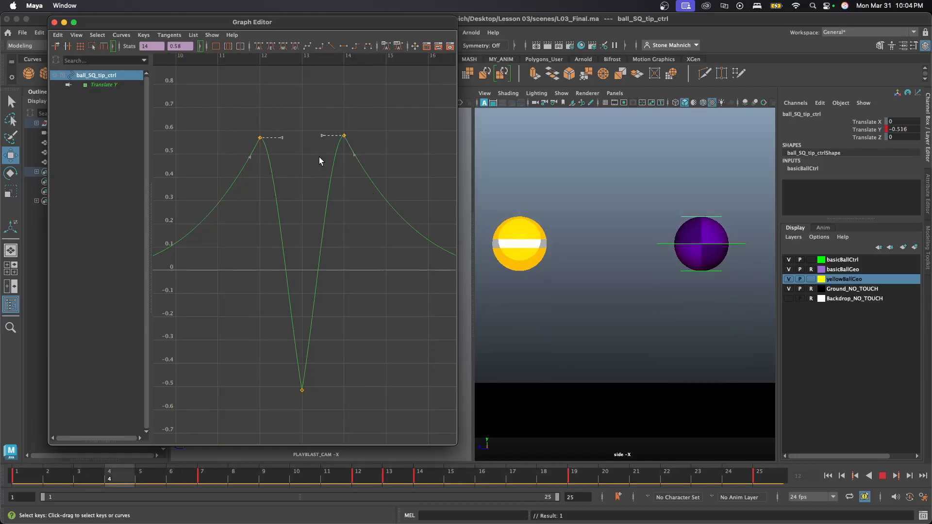
{"action": "left_click", "coordinate": [331, 47]}
{"action": "left_click_drag", "start_coordinate": [272, 416], "coordinate": [335, 353]}
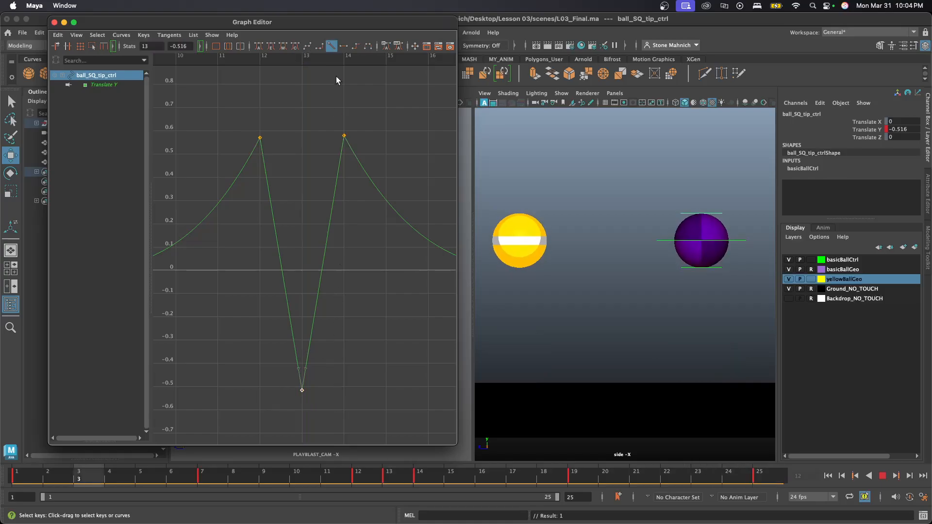
{"action": "left_click", "coordinate": [308, 195]}
- Review the reshaped squash curve, close the Graph Editor and stop the playback with nothing selected
{"action": "scroll", "coordinate": [308, 195], "scroll_direction": "down", "scroll_amount": 10}
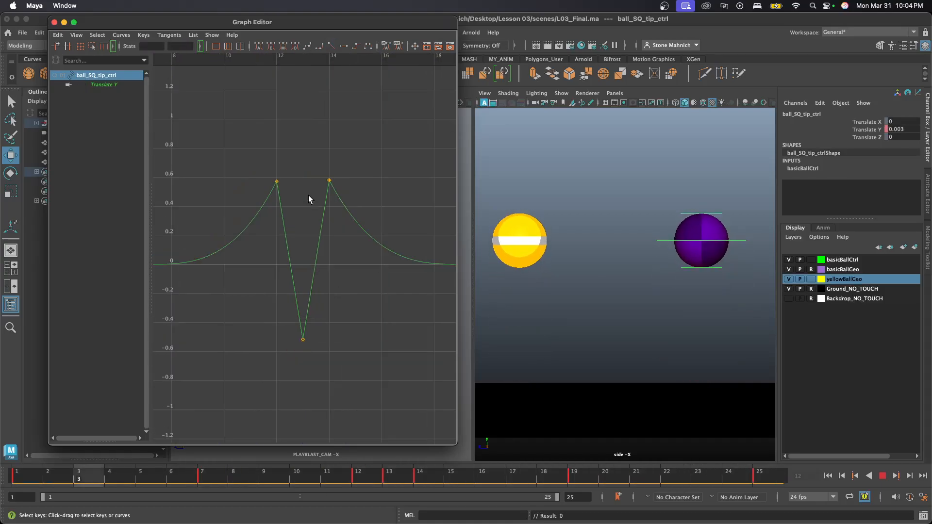
{"action": "scroll", "coordinate": [317, 237], "scroll_direction": "up", "scroll_amount": 5}
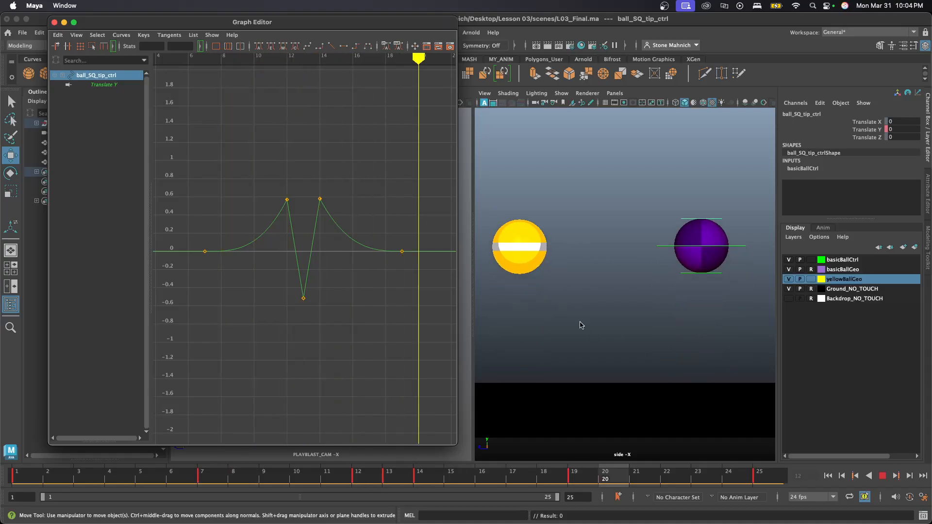
{"action": "left_click", "coordinate": [54, 23]}
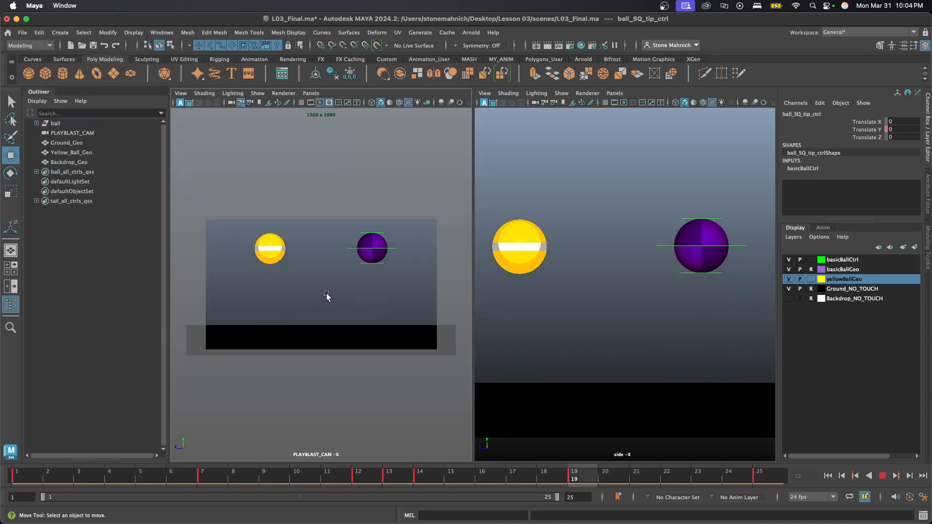
{"action": "left_click", "coordinate": [884, 477]}
{"action": "left_click", "coordinate": [480, 340]}
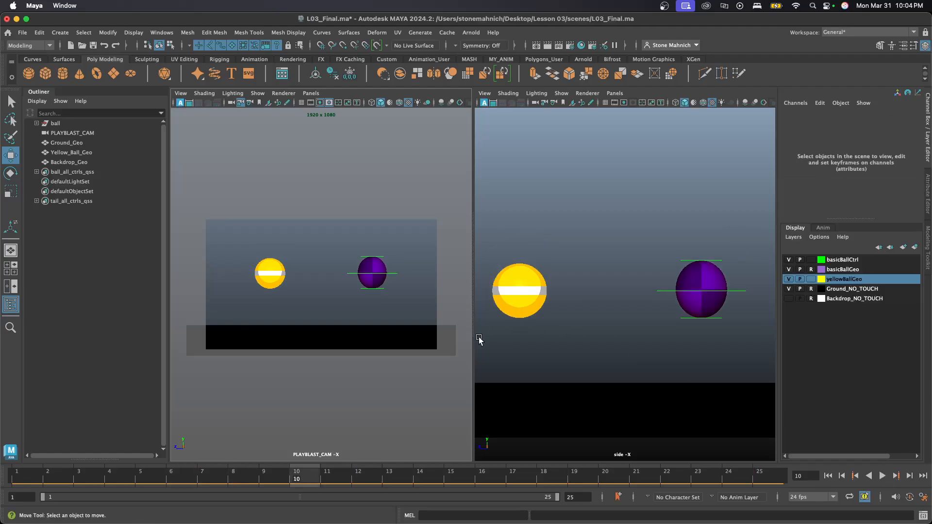
- Scrub from frame 10 back to frame 1 and play the animation to review both balls' bounce
{"action": "left_click_drag", "start_coordinate": [350, 289], "coordinate": [349, 290]}
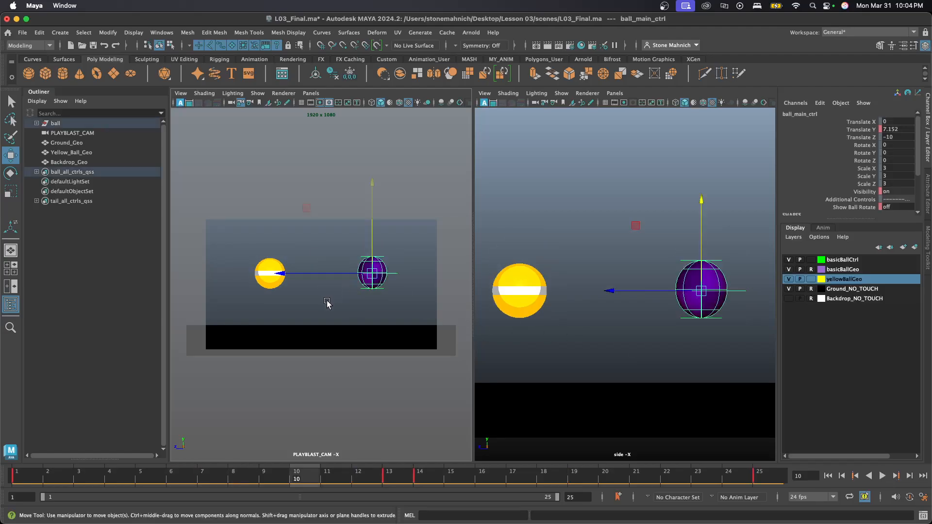
{"action": "left_click", "coordinate": [326, 303]}
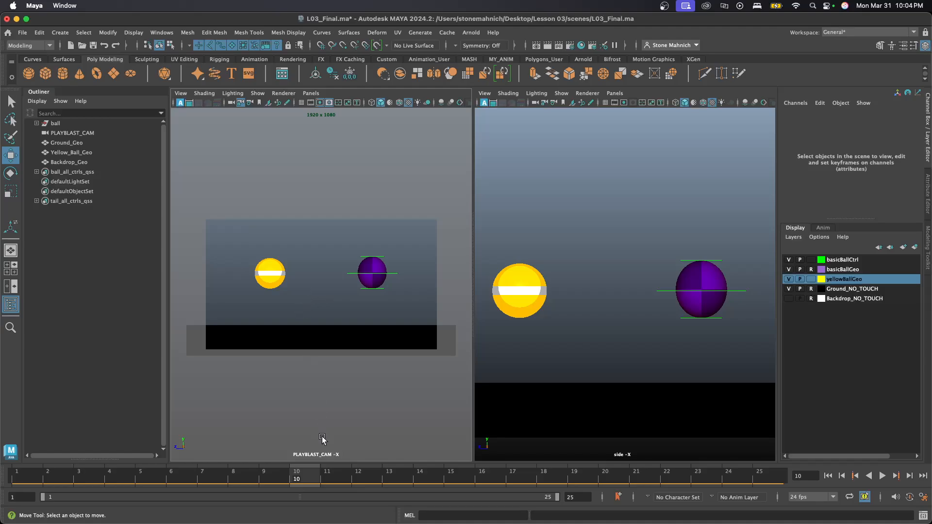
{"action": "left_click_drag", "start_coordinate": [307, 479], "coordinate": [17, 480]}
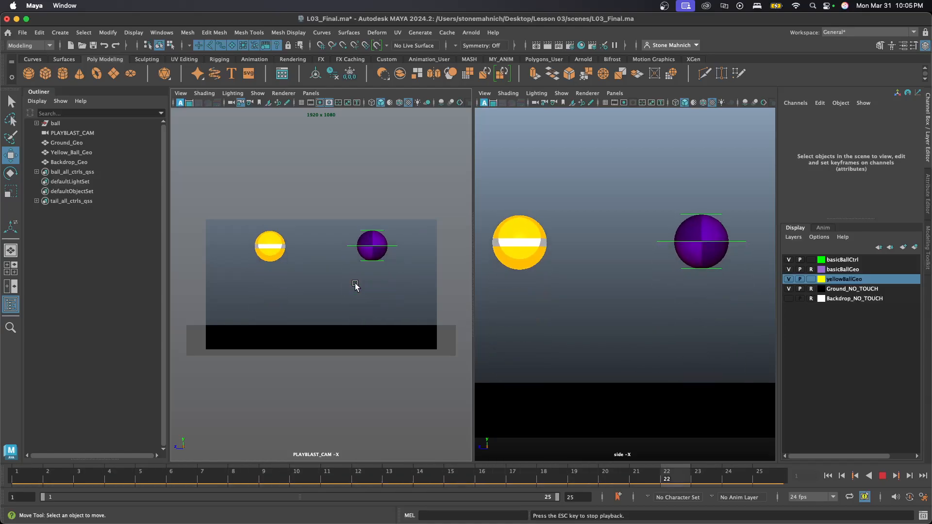
{"action": "left_click", "coordinate": [883, 476]}
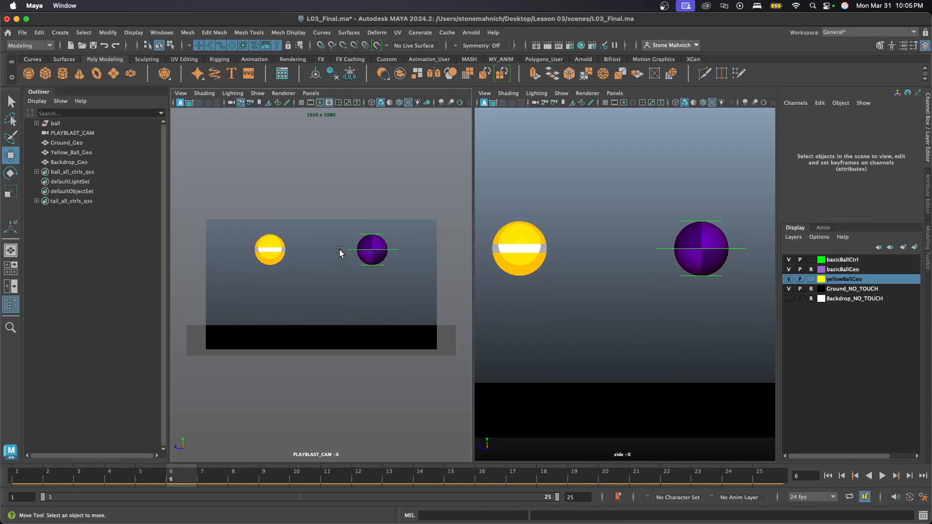
- Show the Translate Y curve of the purple ball's main control in the Graph Editor, framed to its keys
{"action": "left_click_drag", "start_coordinate": [337, 239], "coordinate": [363, 279]}
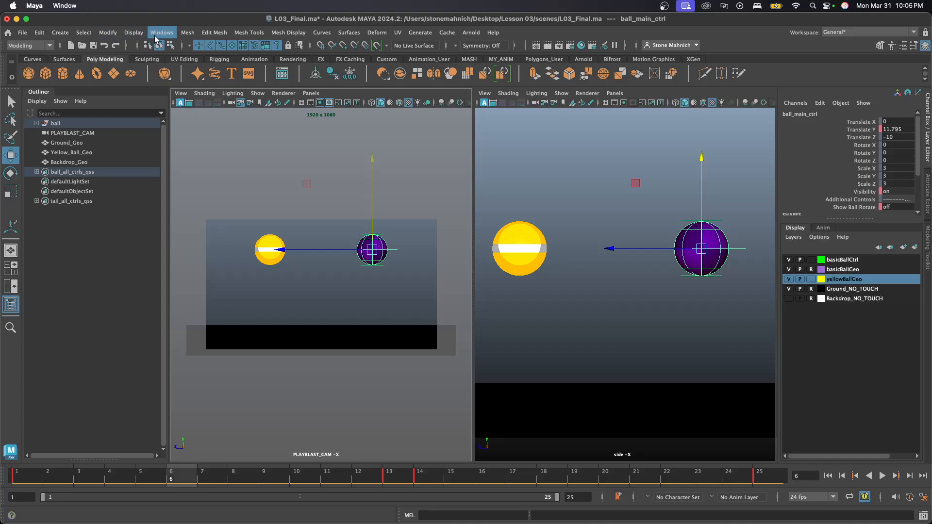
{"action": "left_click", "coordinate": [161, 33]}
{"action": "mouse_move", "coordinate": [194, 100]}
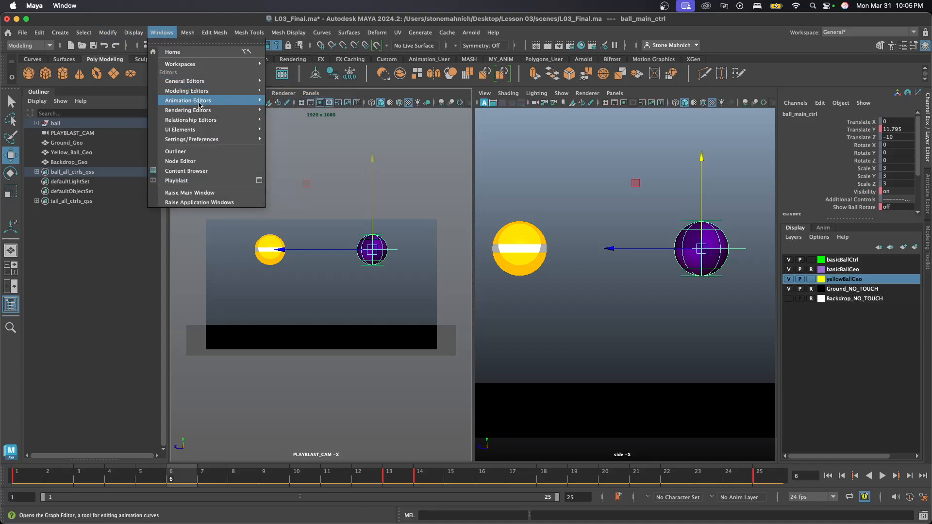
{"action": "left_click", "coordinate": [295, 101]}
{"action": "left_click", "coordinate": [100, 94]}
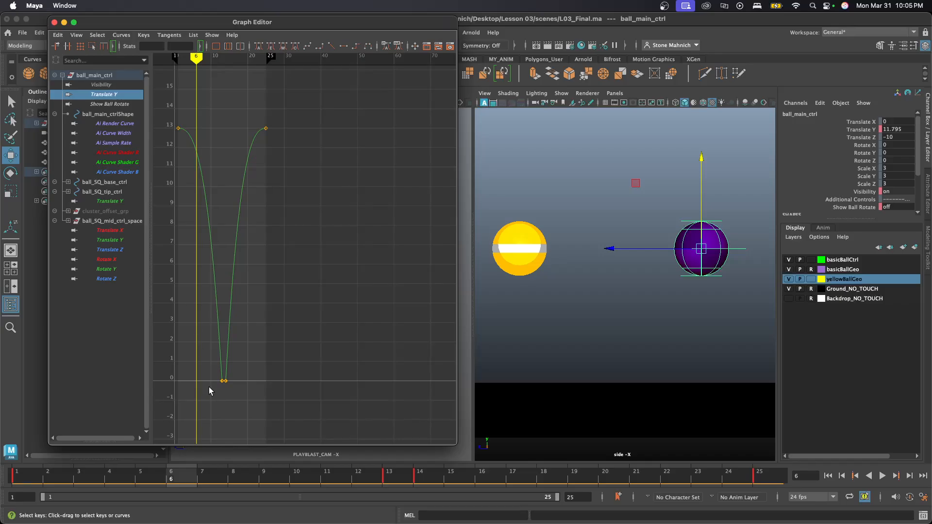
{"action": "key", "text": "f"}
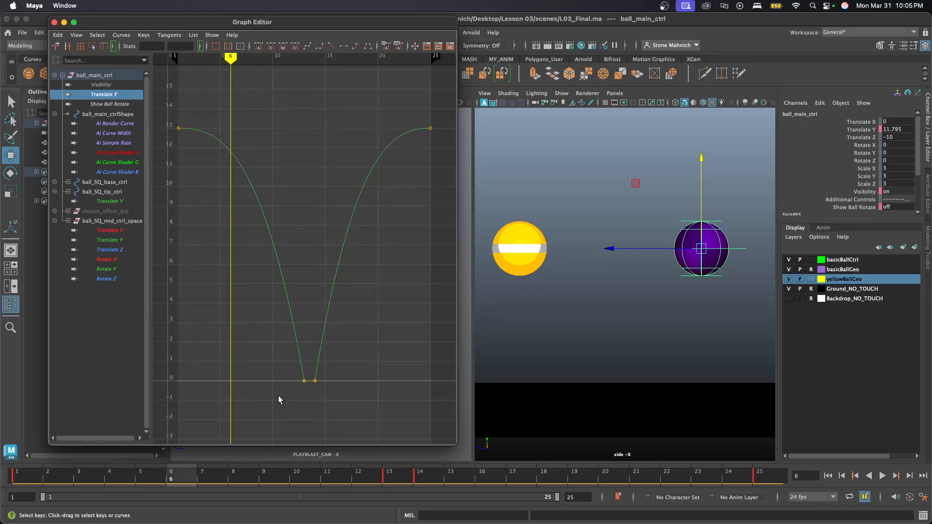
- Adjust the incoming tangent handle of the main control's frame 13 Translate Y key, and undo the last key edit
{"action": "left_click_drag", "start_coordinate": [278, 396], "coordinate": [301, 362]}
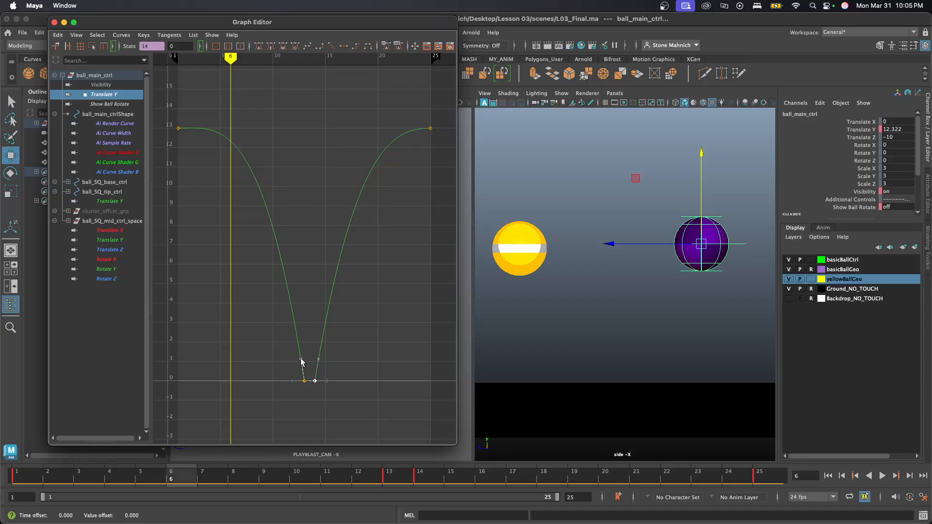
{"action": "left_click", "coordinate": [301, 361]}
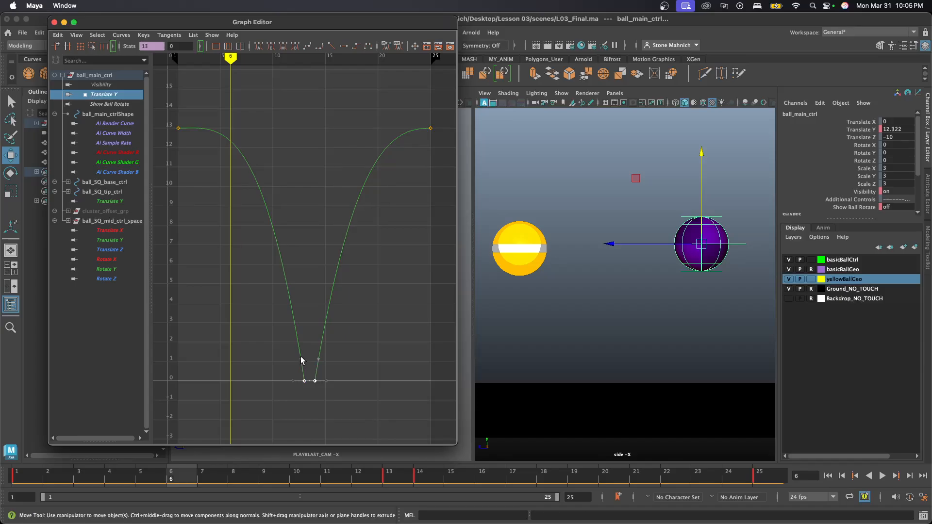
{"action": "key", "text": "ctrl+z"}
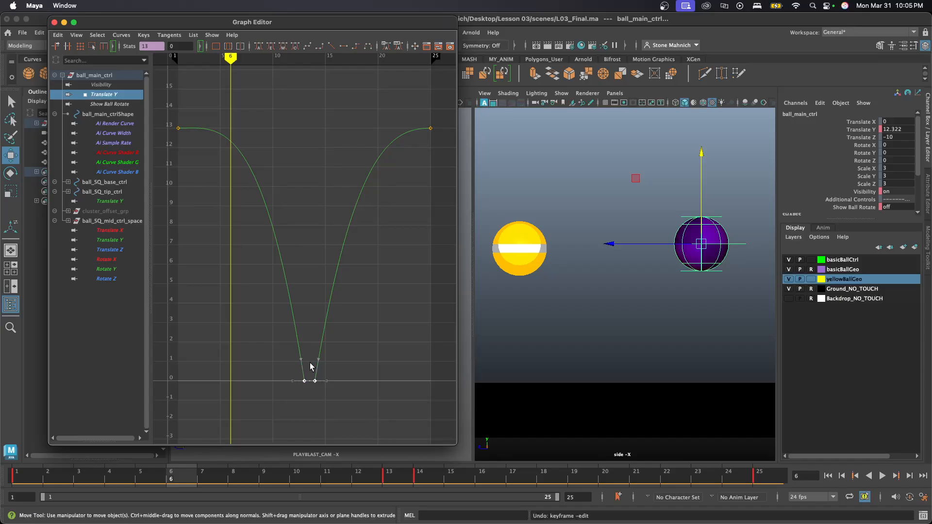
{"action": "left_click", "coordinate": [55, 23]}
- Select the purple ball's upper squash control and show its Translate Y curve in the Graph Editor
{"action": "left_click", "coordinate": [640, 231]}
{"action": "left_click_drag", "start_coordinate": [648, 229], "coordinate": [712, 199]}
{"action": "left_click", "coordinate": [162, 32]}
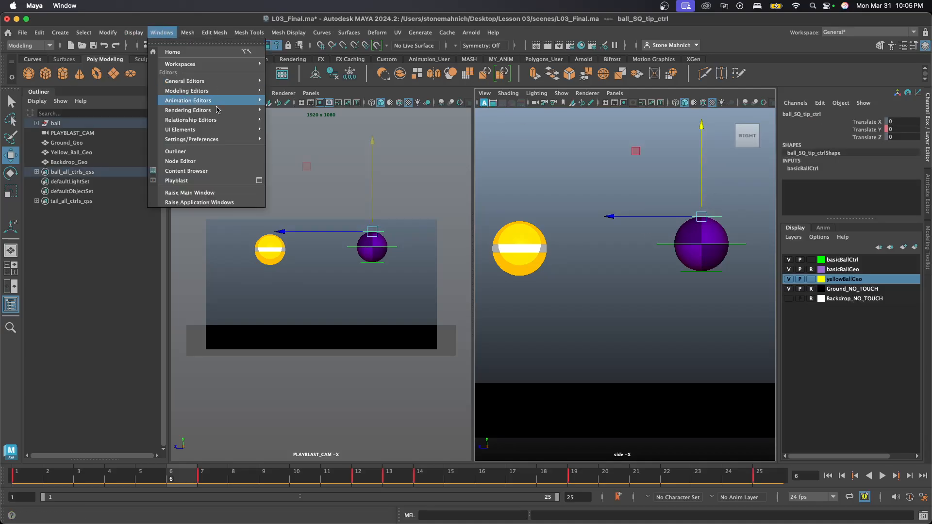
{"action": "mouse_move", "coordinate": [218, 102]}
{"action": "left_click", "coordinate": [306, 102]}
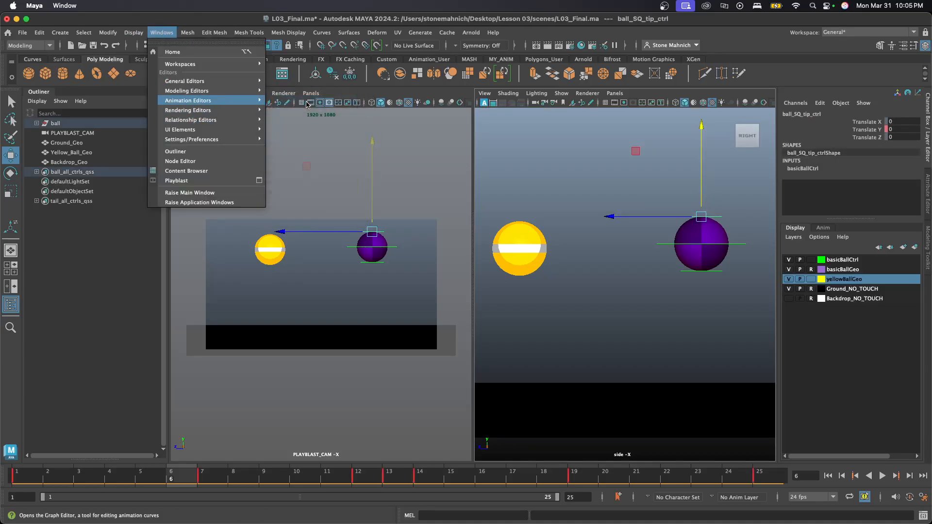
{"action": "left_click", "coordinate": [103, 85]}
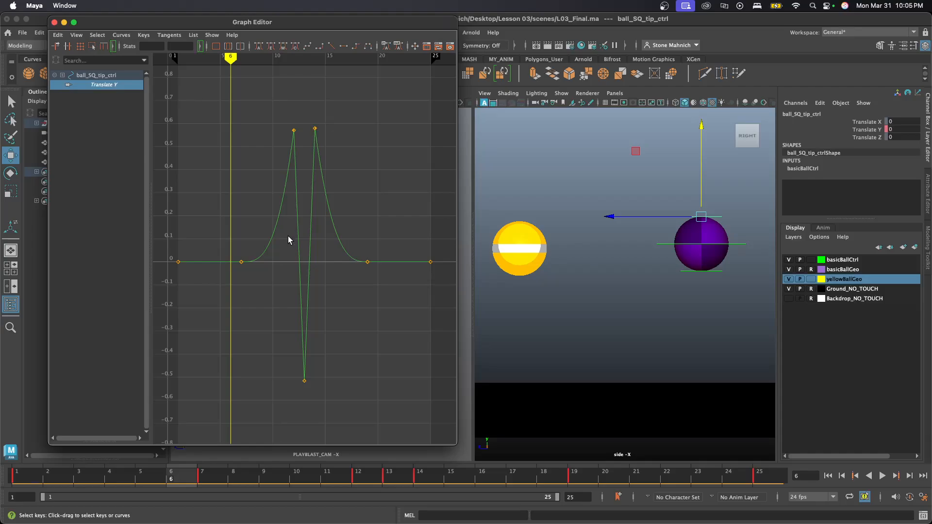
- Examine the squash curve's eases around the frame 7 key and the frame 19 and 25 keys
{"action": "left_click_drag", "start_coordinate": [231, 280], "coordinate": [260, 219]}
{"action": "key", "text": "f"}
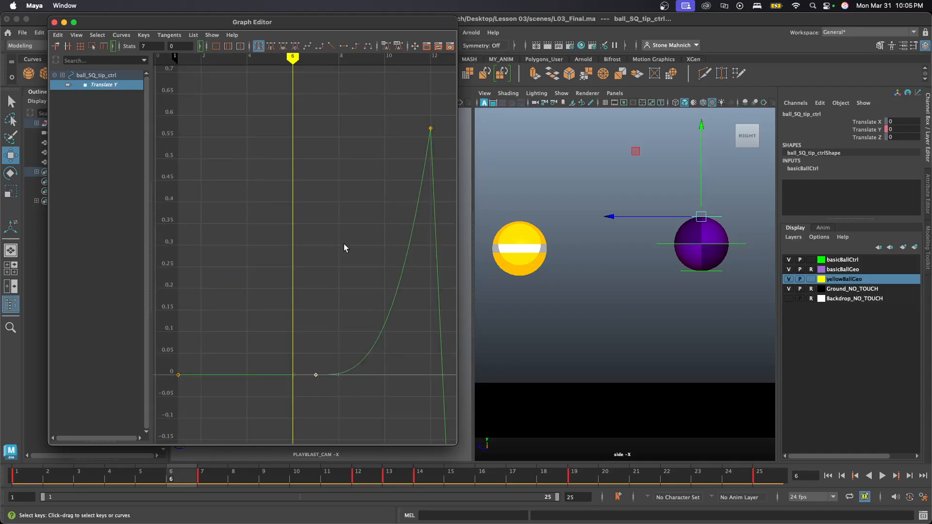
{"action": "key", "text": "a"}
{"action": "left_click_drag", "start_coordinate": [341, 278], "coordinate": [341, 282]}
{"action": "key", "text": "f"}
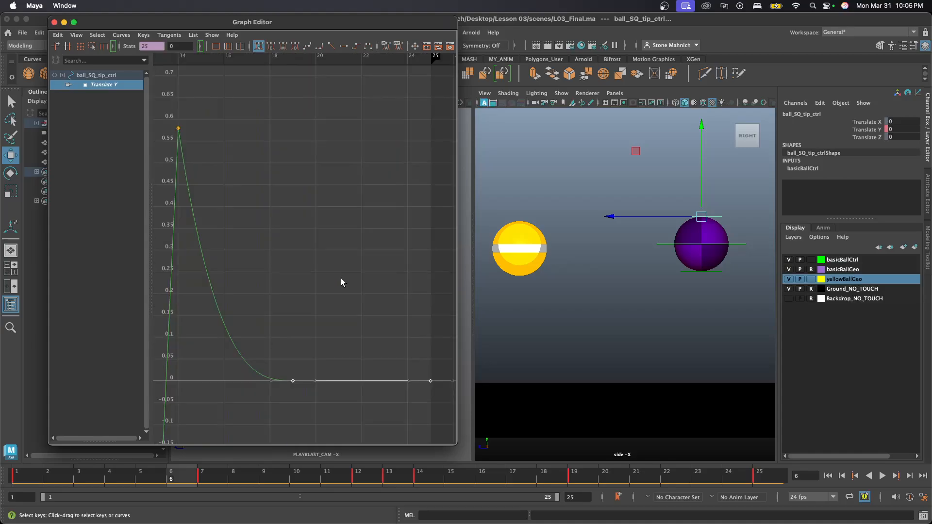
{"action": "left_click", "coordinate": [251, 173]}
{"action": "key", "text": "a"}
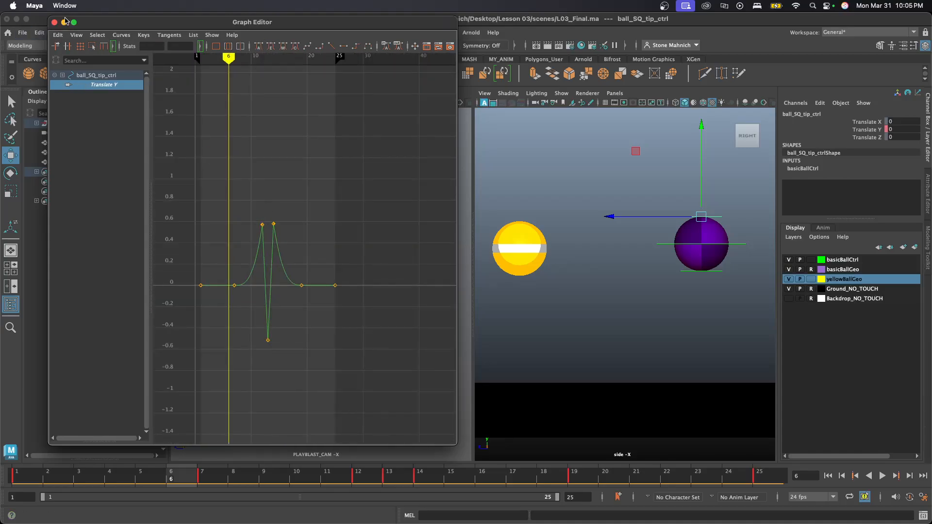
- Close the Graph Editor, clear the selection and play the animation to check the refined squash and stretch
{"action": "left_click", "coordinate": [54, 23]}
{"action": "left_click", "coordinate": [378, 299]}
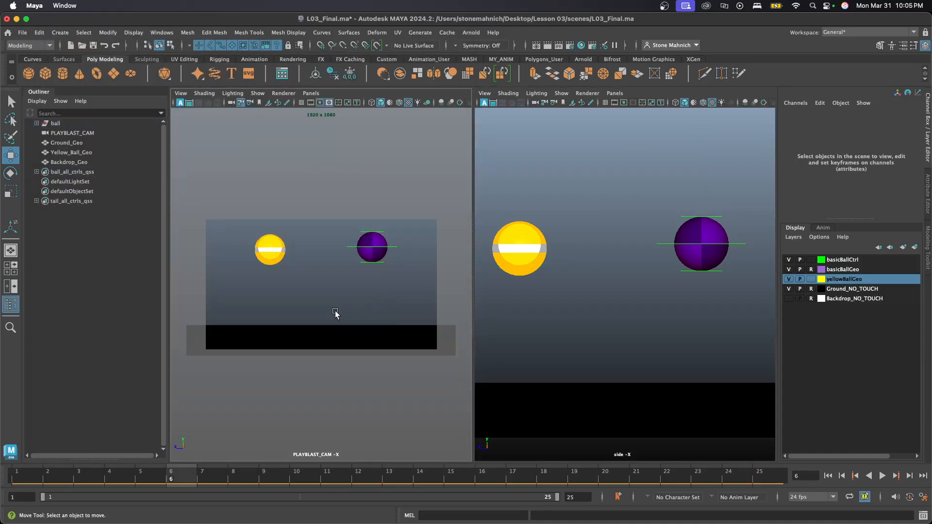
{"action": "left_click", "coordinate": [882, 476]}
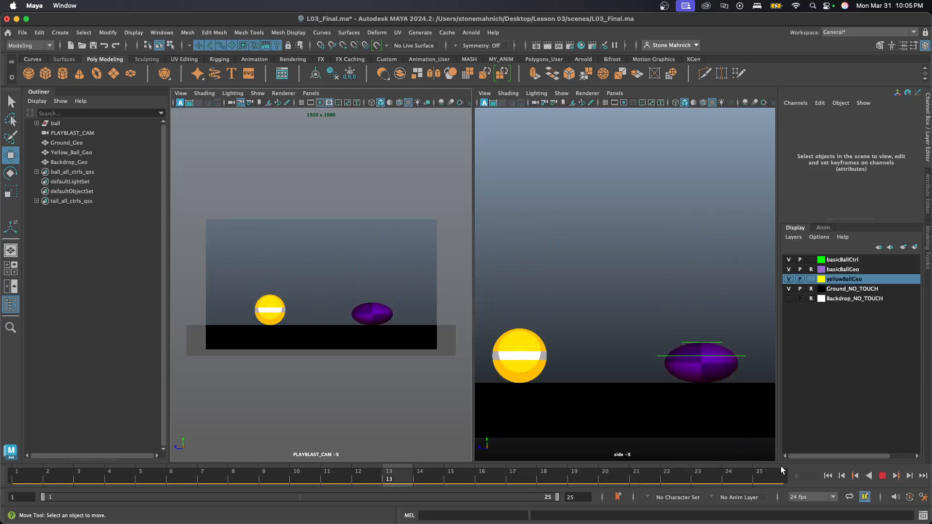
{"action": "left_click", "coordinate": [883, 476]}
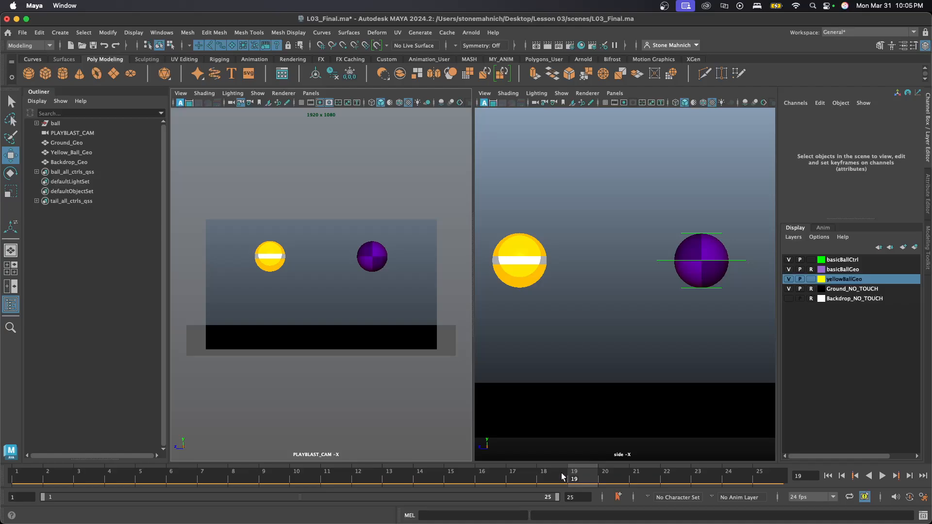
- Set the playback range's end to frame 24 and play the loop to check its cycle
{"action": "left_click", "coordinate": [576, 497]}
{"action": "type", "text": "24"}
{"action": "key", "text": "Return"}
{"action": "left_click", "coordinate": [340, 284]}
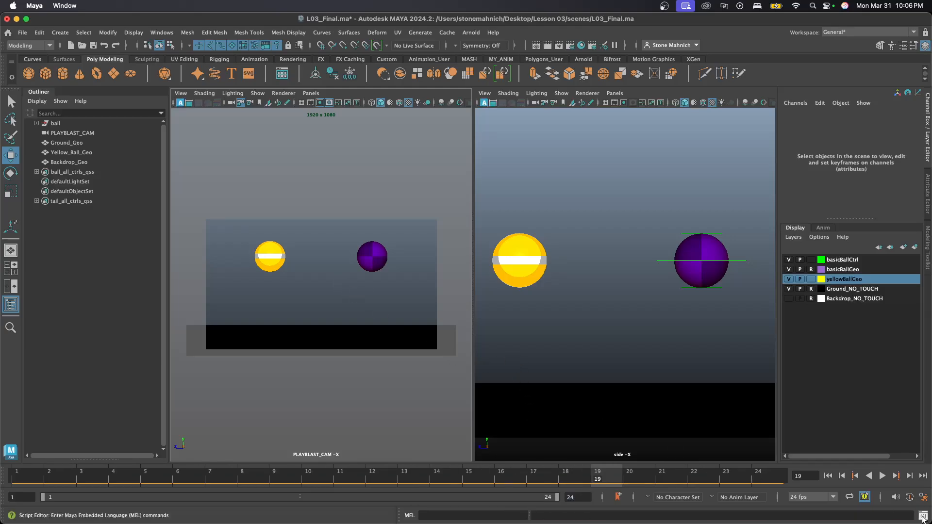
{"action": "left_click", "coordinate": [883, 476]}
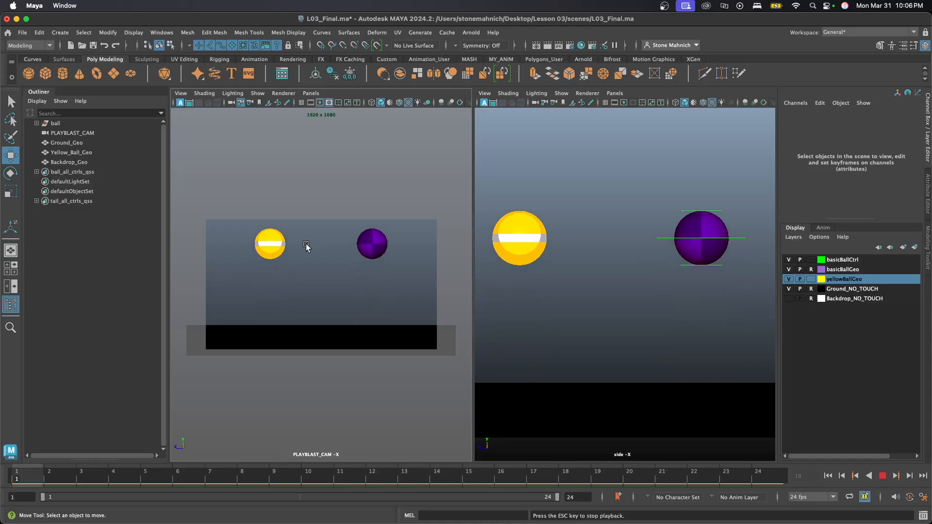
{"action": "key", "text": "Escape"}
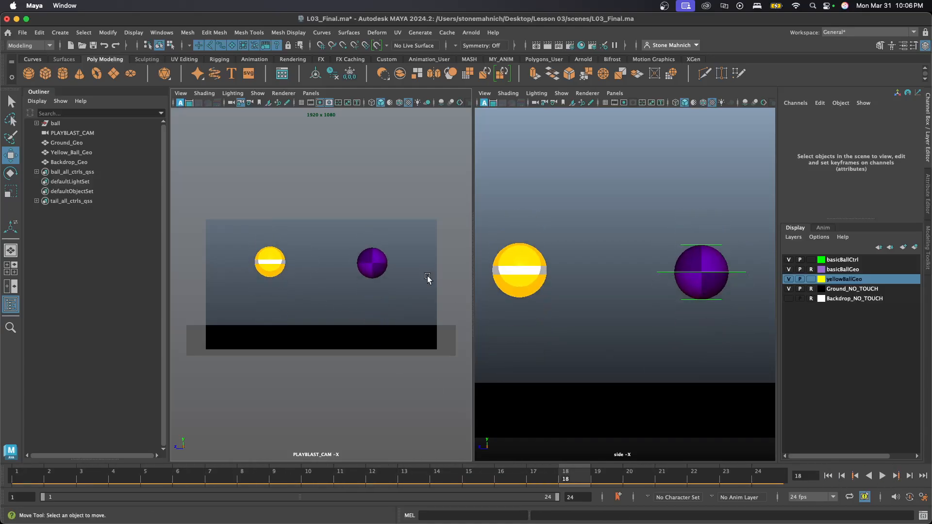
- Turn off the resolution gate in the PLAYBLAST_CAM view and open the playblast options
{"action": "left_click", "coordinate": [321, 102]}
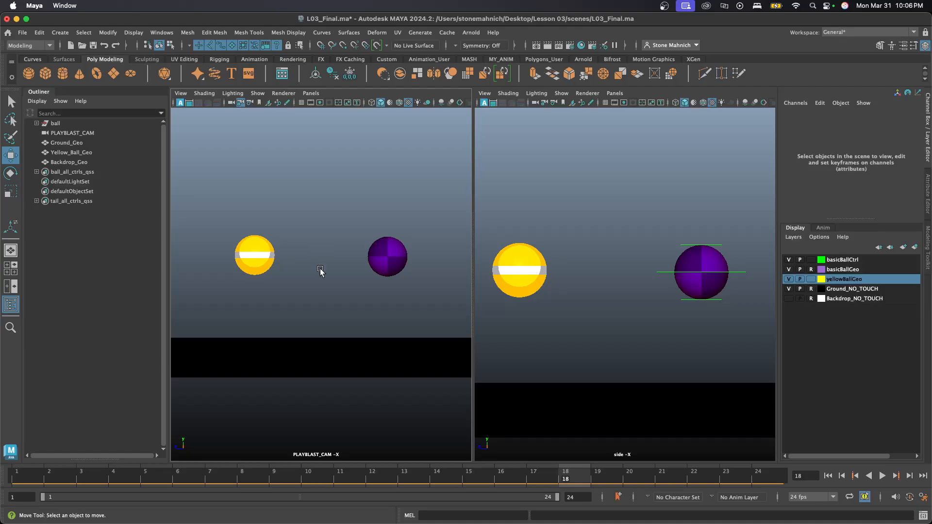
{"action": "right_click", "coordinate": [333, 473]}
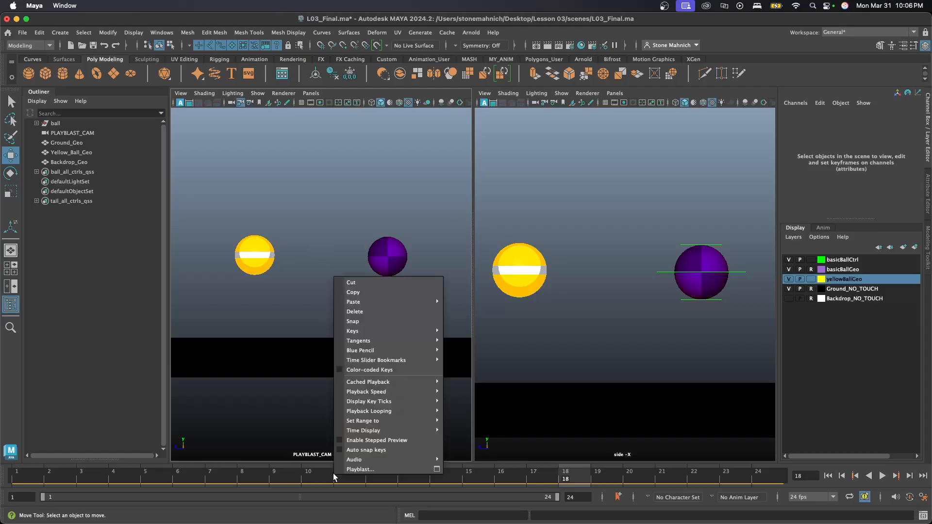
{"action": "left_click", "coordinate": [438, 469]}
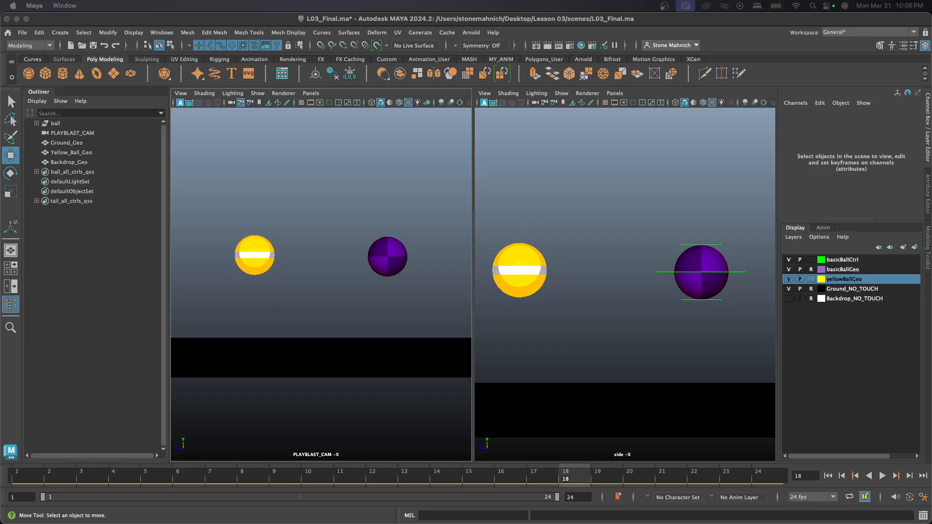
- Name the playblast movie file L03_Final and create the playblast
{"action": "scroll", "coordinate": [425, 256], "scroll_direction": "down", "scroll_amount": 2}
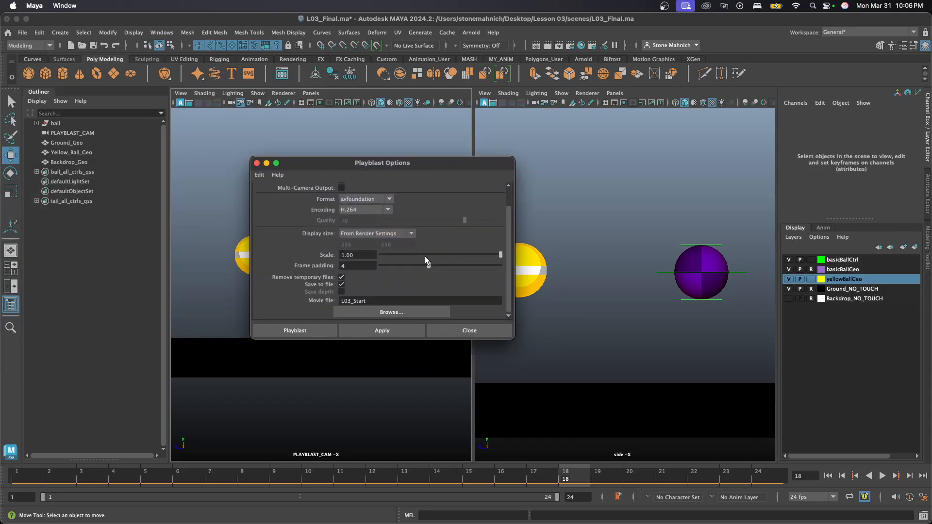
{"action": "left_click", "coordinate": [373, 302]}
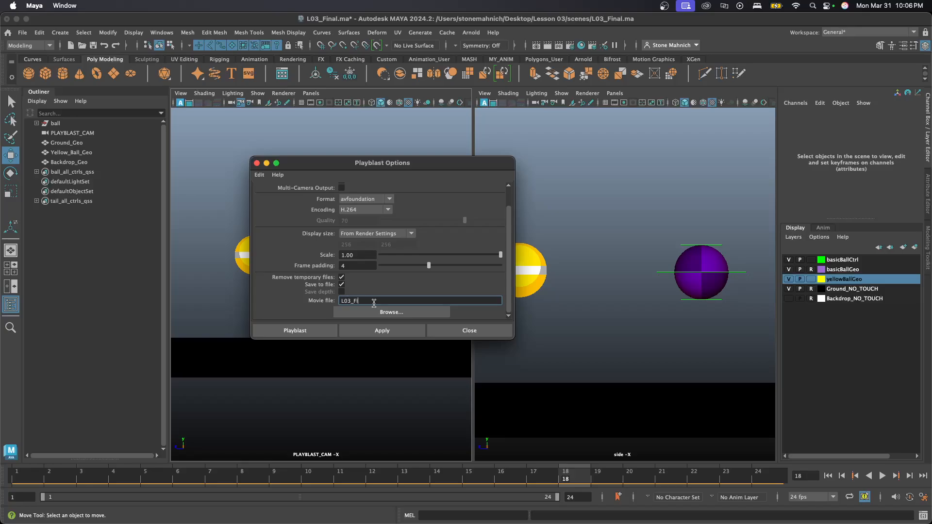
{"action": "left_click", "coordinate": [294, 331]}
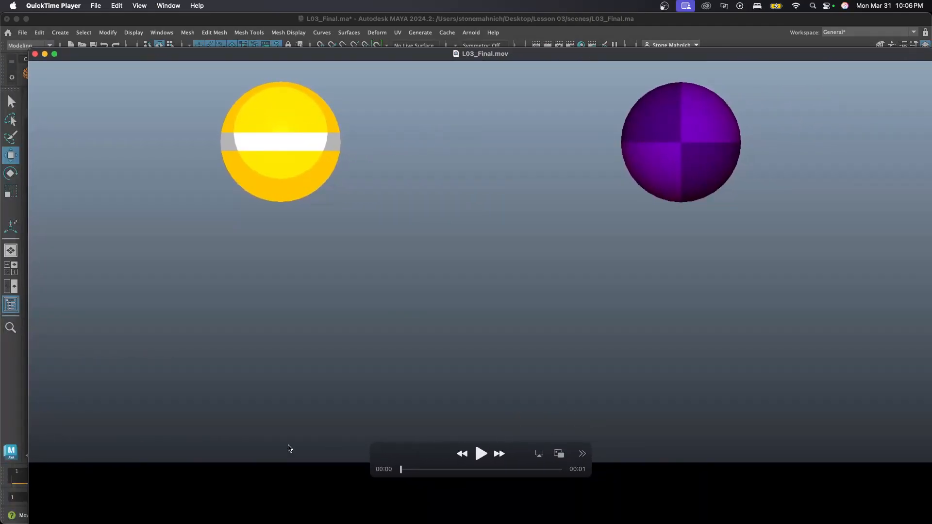
- Play the L03_Final.mov playblast in QuickTime Player several times, then close it
{"action": "double_click", "coordinate": [408, 58]}
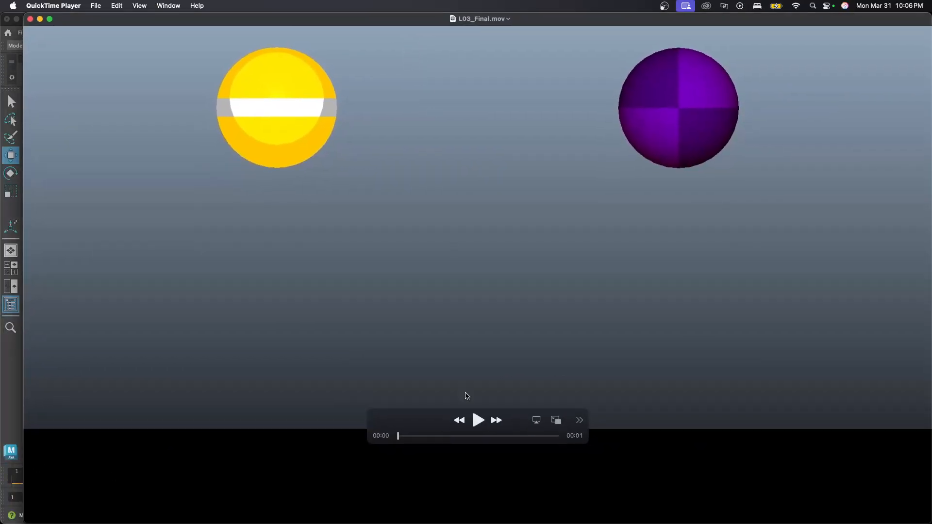
{"action": "left_click", "coordinate": [479, 418]}
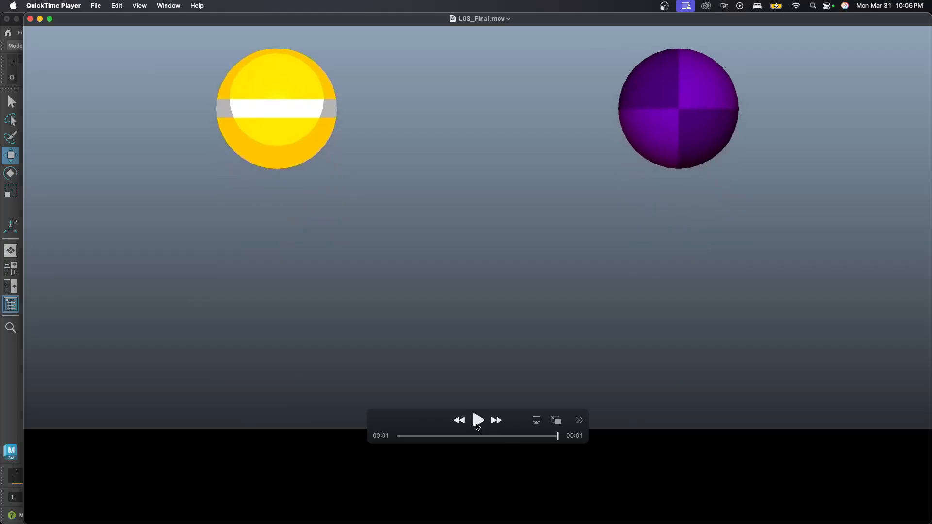
{"action": "left_click", "coordinate": [478, 423]}
{"action": "left_click", "coordinate": [478, 421]}
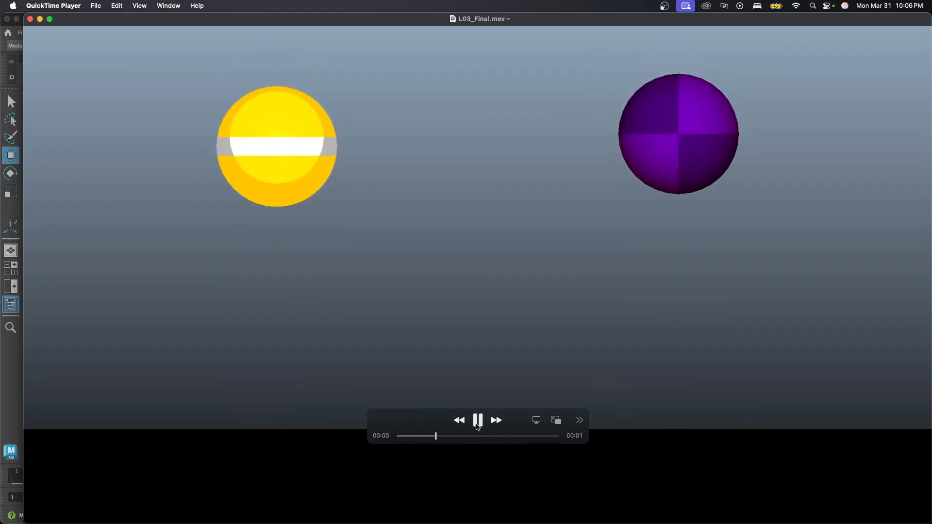
{"action": "left_click", "coordinate": [30, 20]}
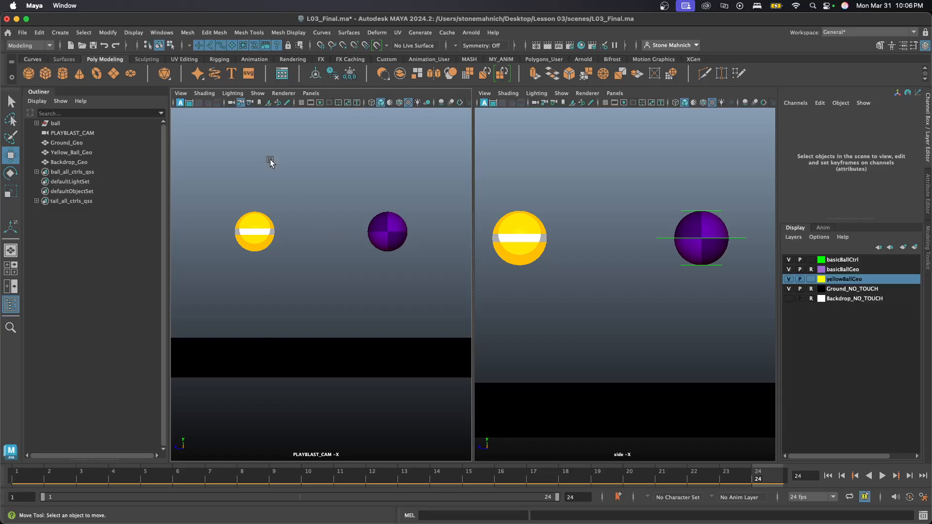
- Save the L03_Final.ma scene and close Maya
{"action": "left_click", "coordinate": [22, 32]}
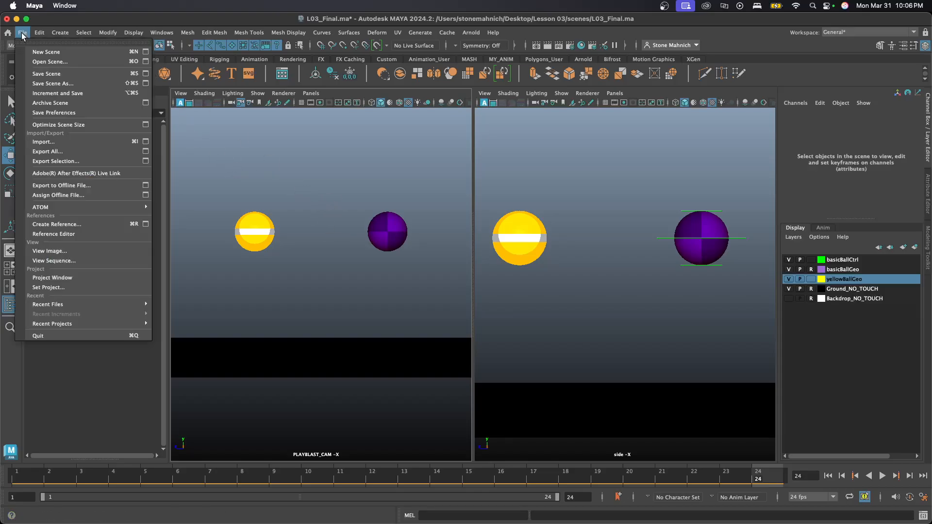
{"action": "left_click", "coordinate": [51, 77]}
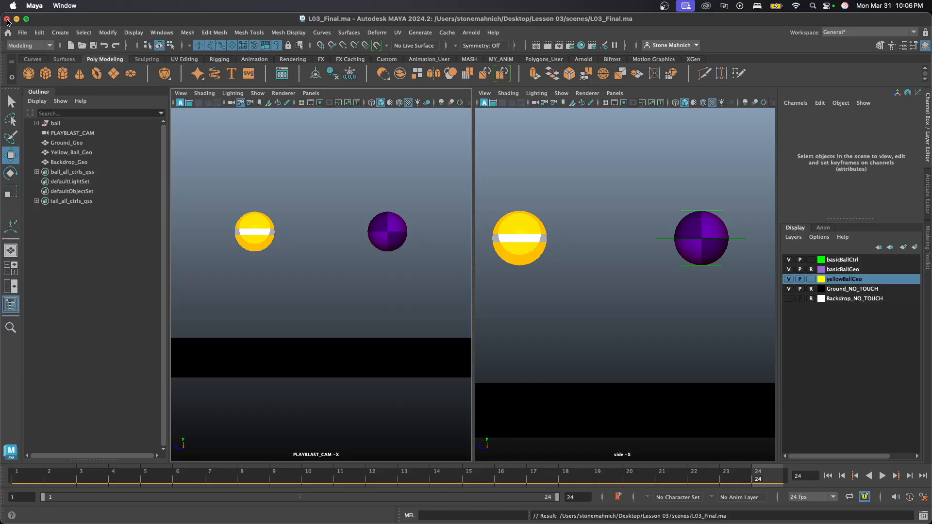
{"action": "left_click", "coordinate": [7, 19]}
- In Finder, check the Lesson 03 project's scenes and movies folders for the L03_Final files
{"action": "left_click_drag", "start_coordinate": [259, 192], "coordinate": [403, 125]}
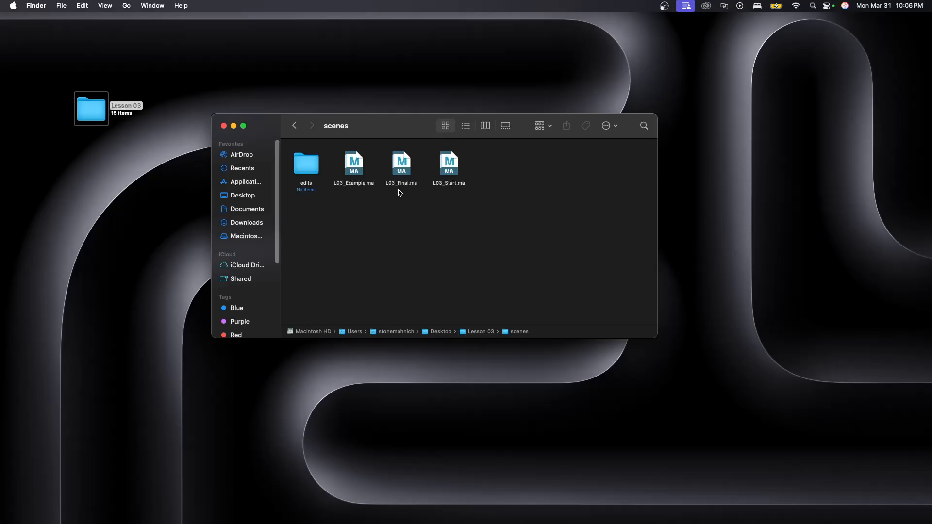
{"action": "left_click", "coordinate": [294, 126]}
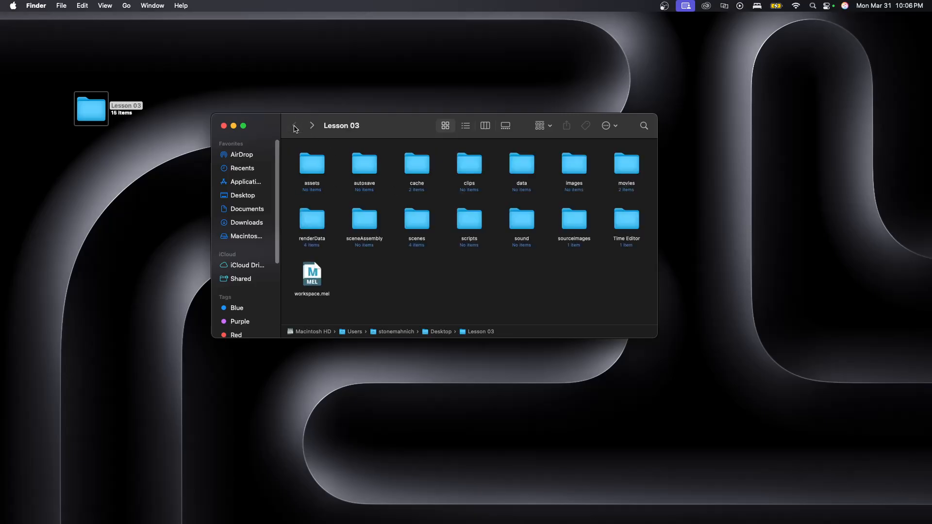
{"action": "double_click", "coordinate": [626, 163]}
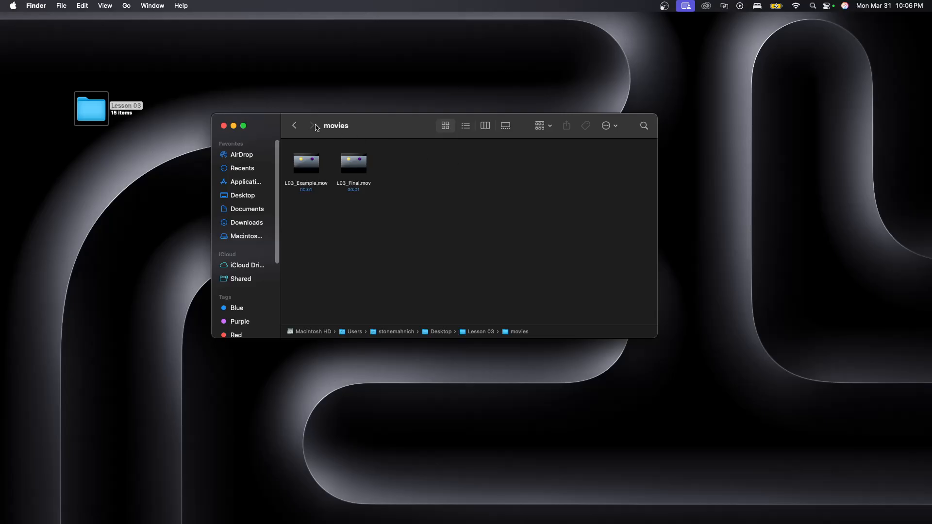
{"action": "left_click", "coordinate": [295, 126]}
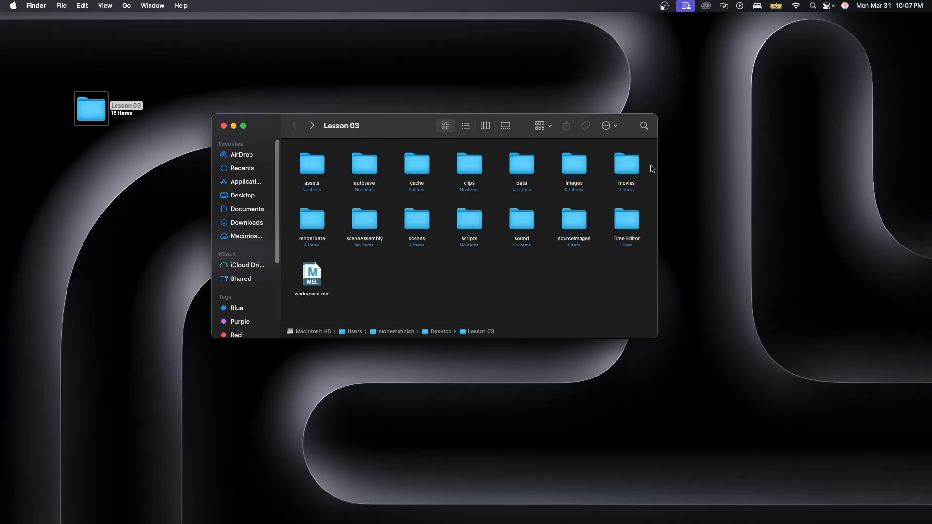
- Preview L03_Final.mov in the movies folder, then close the preview and clear the file selection
{"action": "double_click", "coordinate": [625, 163]}
{"action": "left_click", "coordinate": [361, 173]}
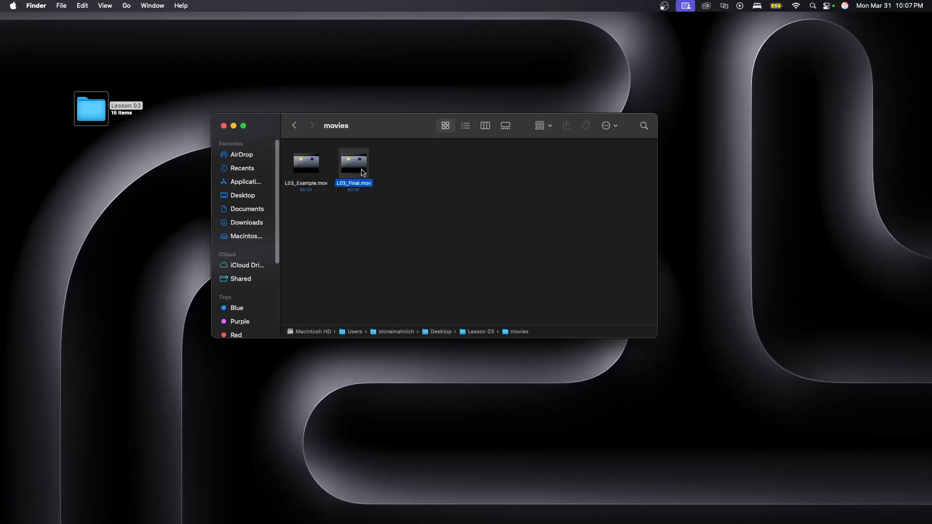
{"action": "key", "text": "space"}
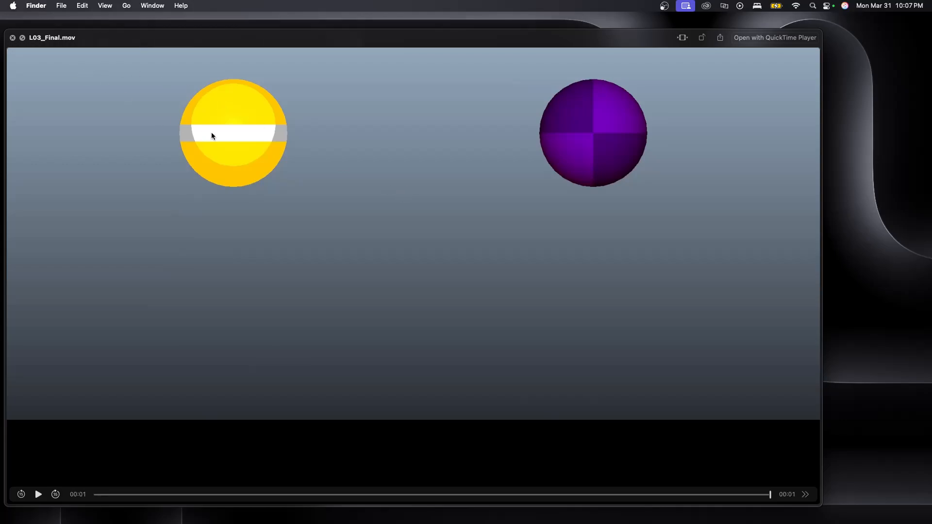
{"action": "key", "text": "space"}
{"action": "left_click", "coordinate": [468, 199]}
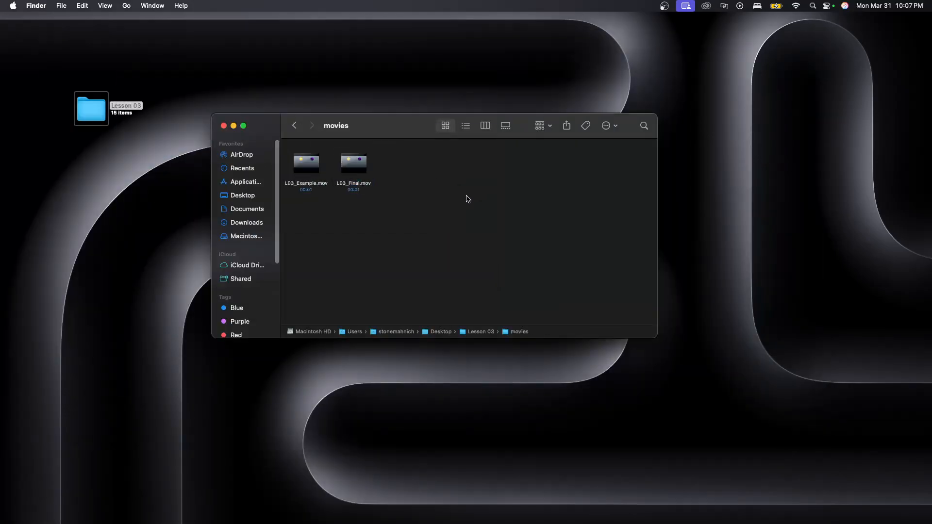